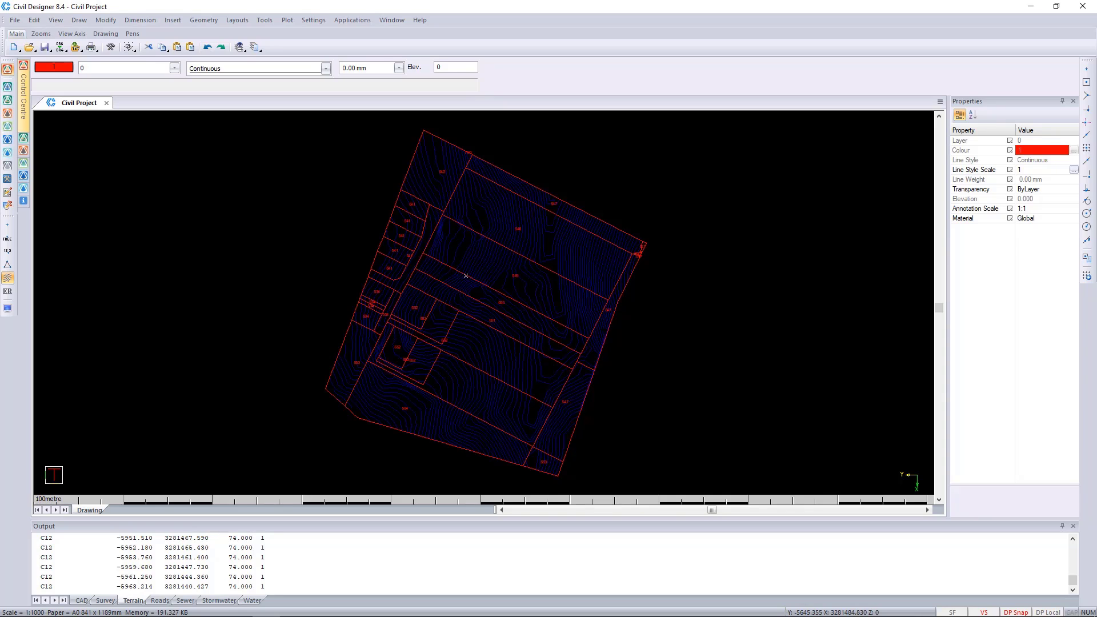
Add two new layers to the drawing, named GIS SE Pipes and GIS SE Pipe Dia
click(120, 69)
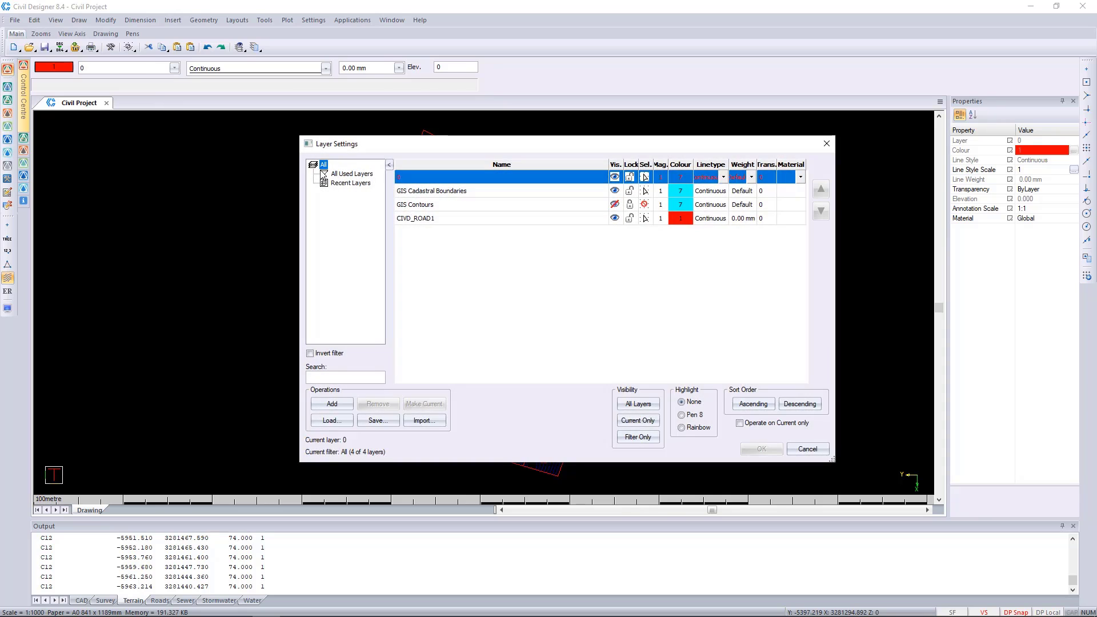
click(337, 405)
text(GIS )
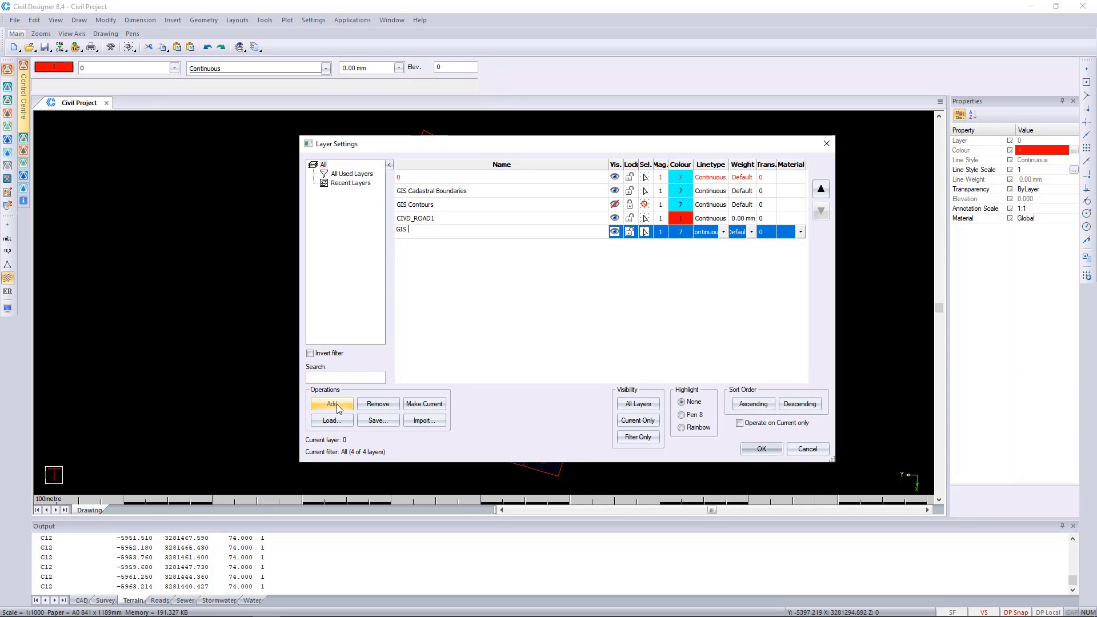
text(SE PI)
click(336, 406)
text(GIS SE)
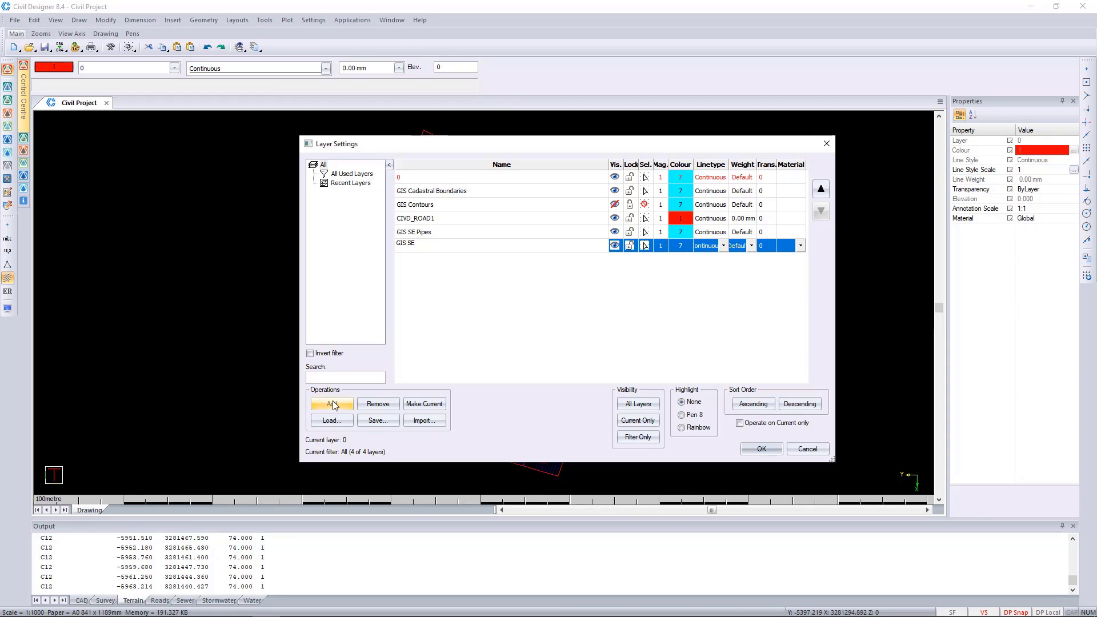
text( Pipe Dia)
Add the layers GIS SE MH ILs and CAD SE Outfall, and accept the layer settings
click(339, 406)
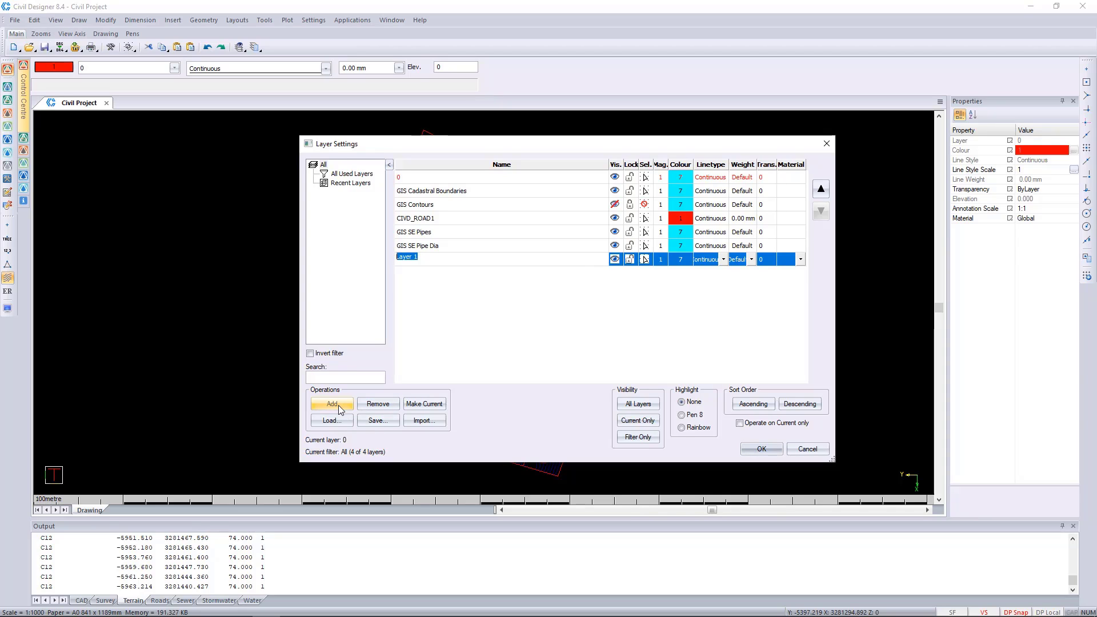
text(GIS SE MH ILs)
click(329, 405)
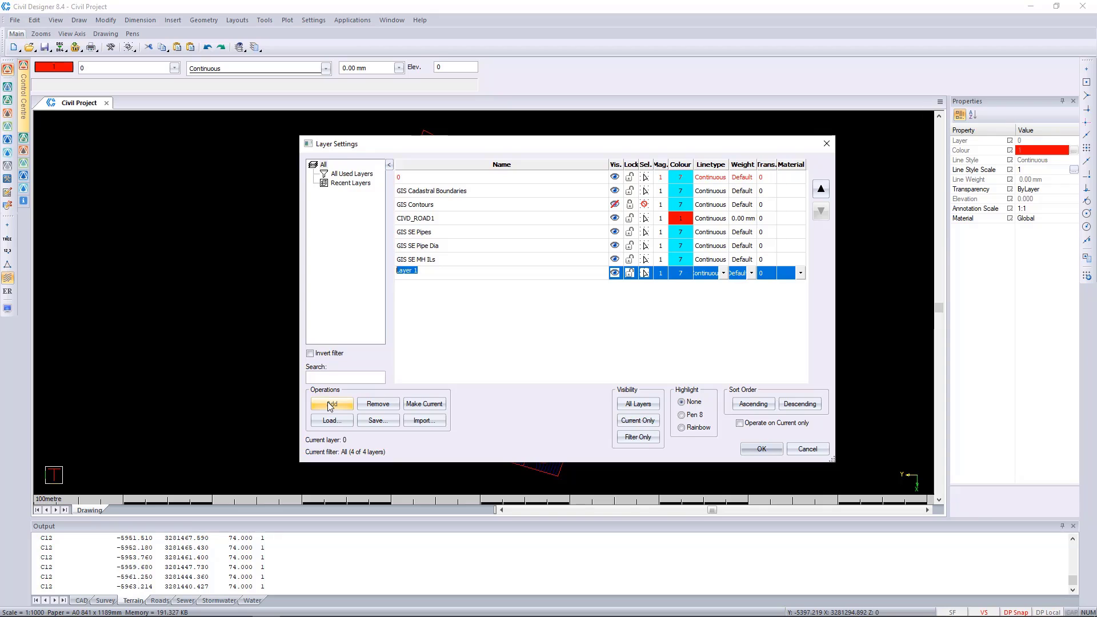
text(CAD SE Outfall)
click(402, 287)
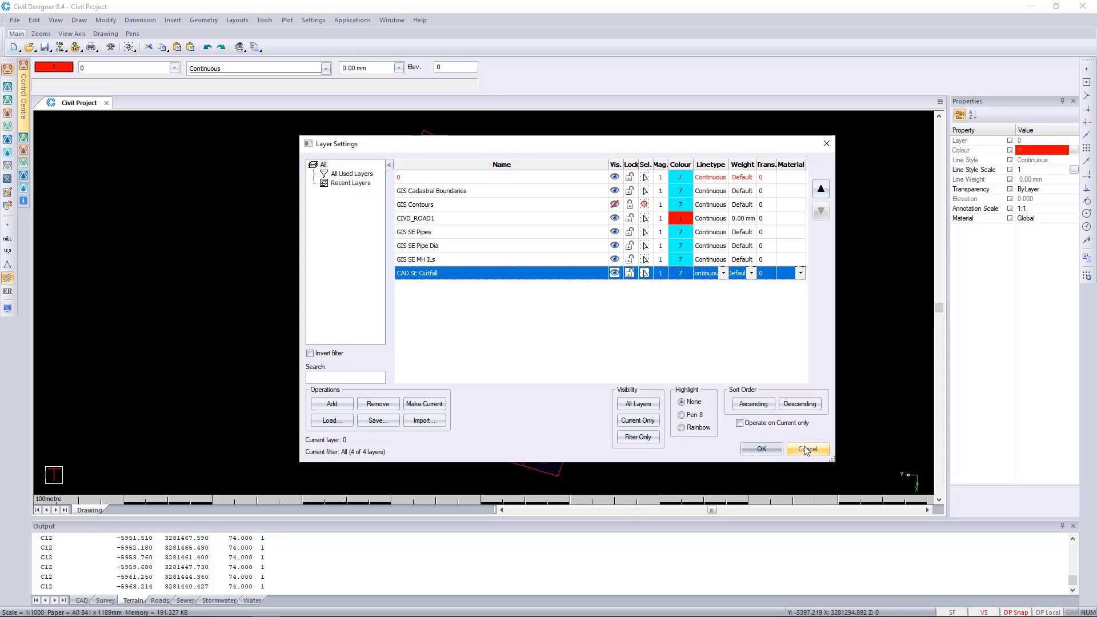
click(762, 449)
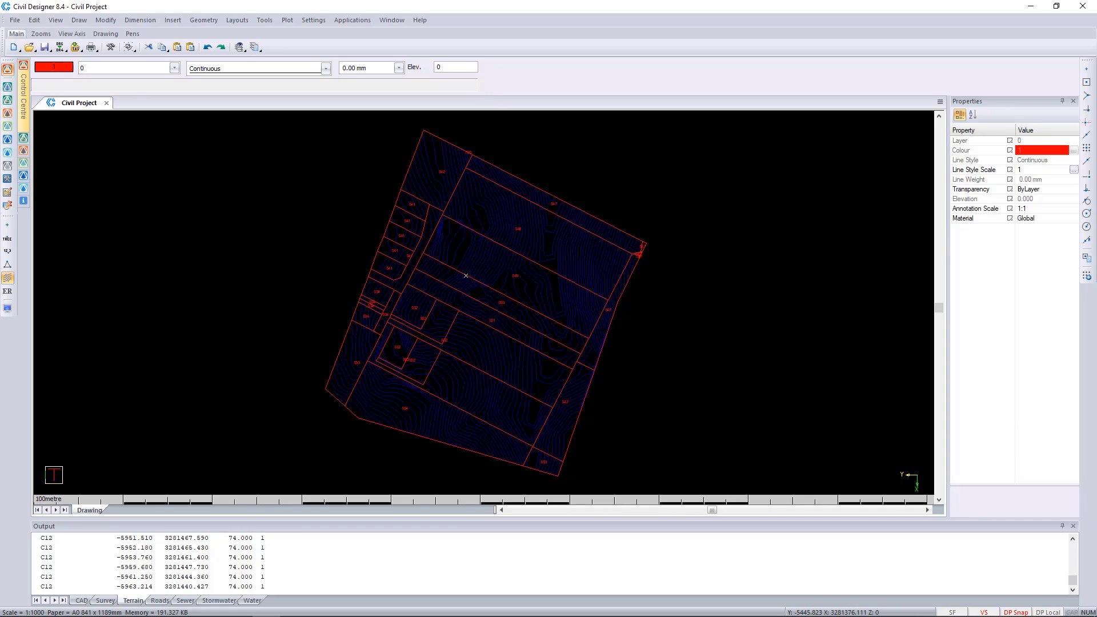
Hide and lock the GIS Cadastral Boundaries layer and make it unselectable
click(125, 71)
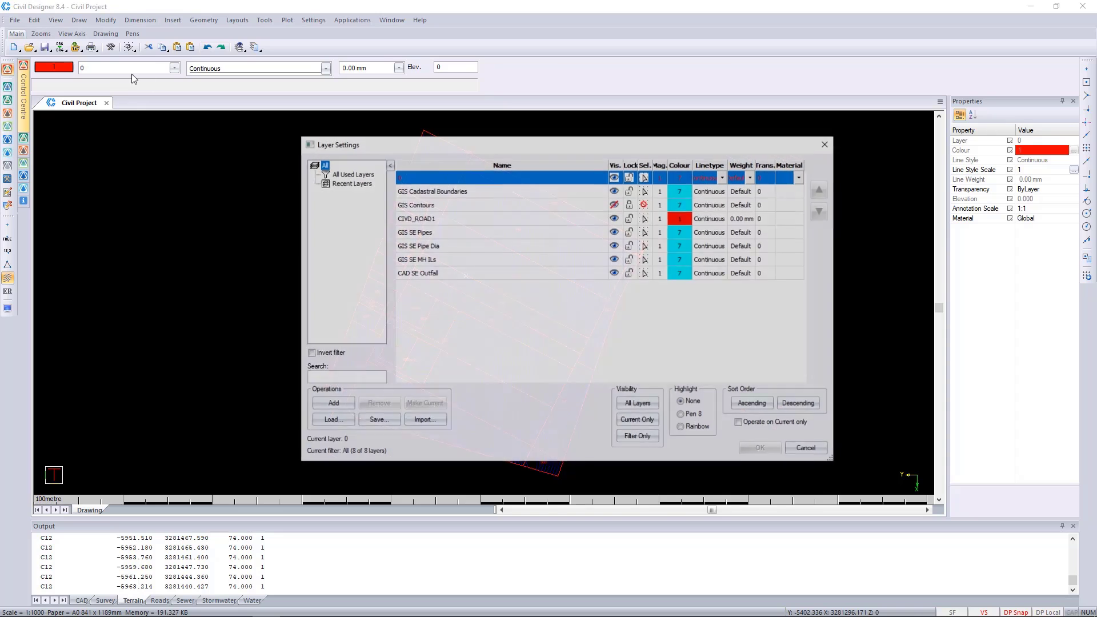
click(614, 191)
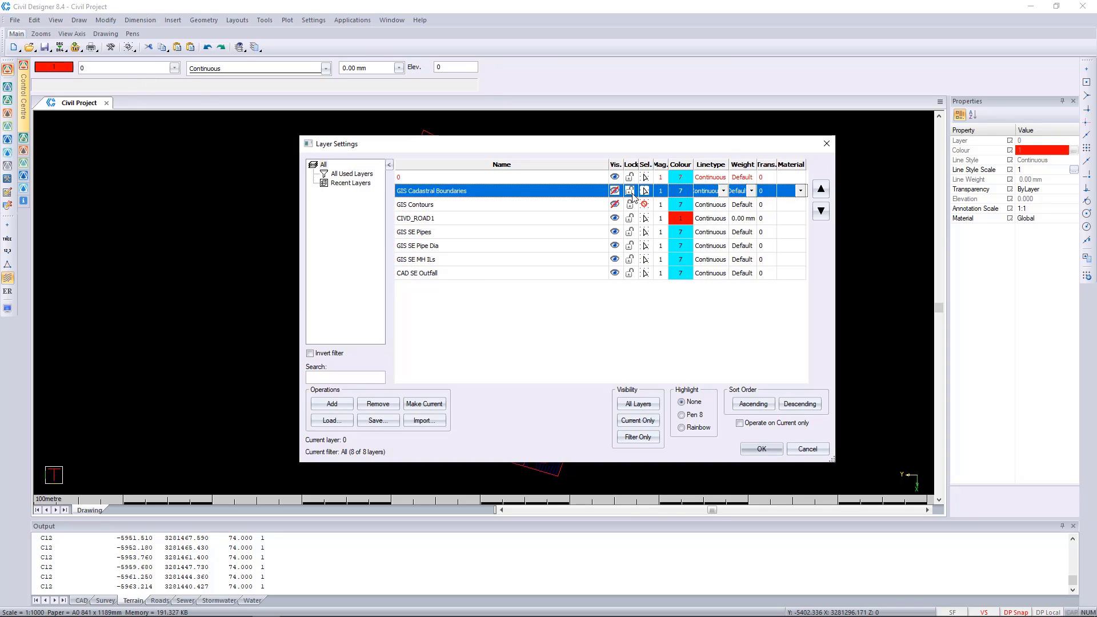
click(645, 191)
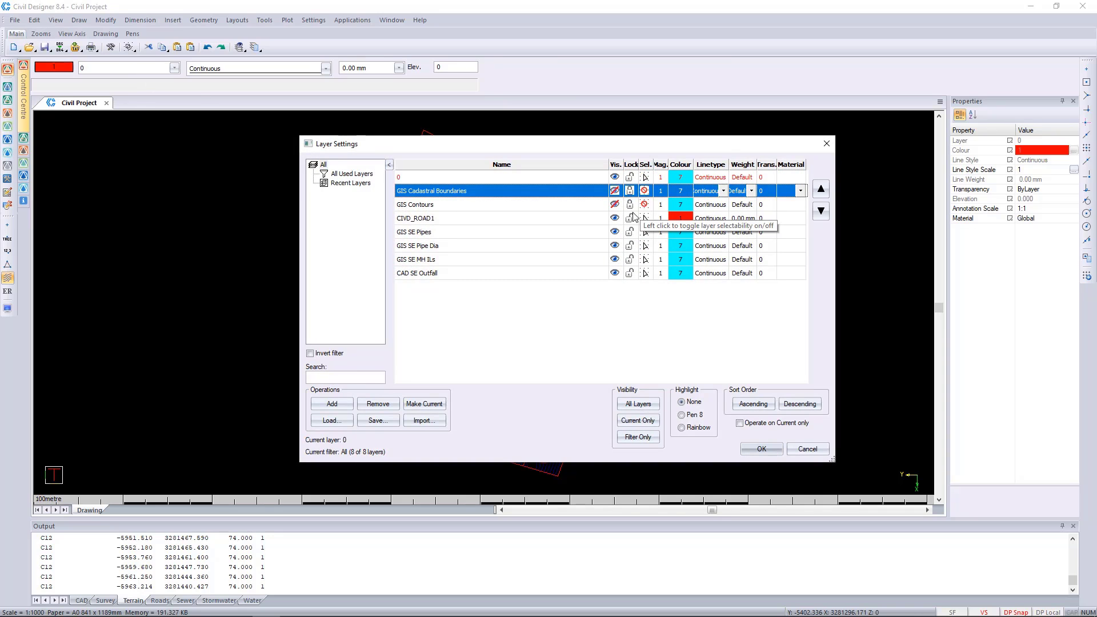
click(762, 449)
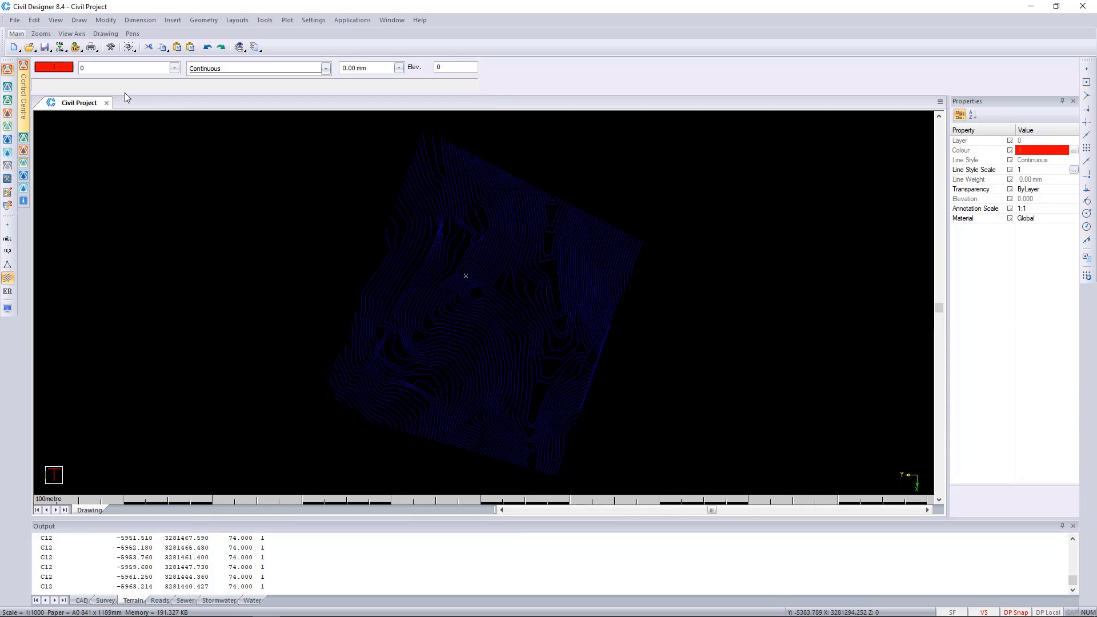
Make GIS SE Pipes the current layer and load the ArcView shape file "sewer pipes" from the GIS Files folder
click(128, 68)
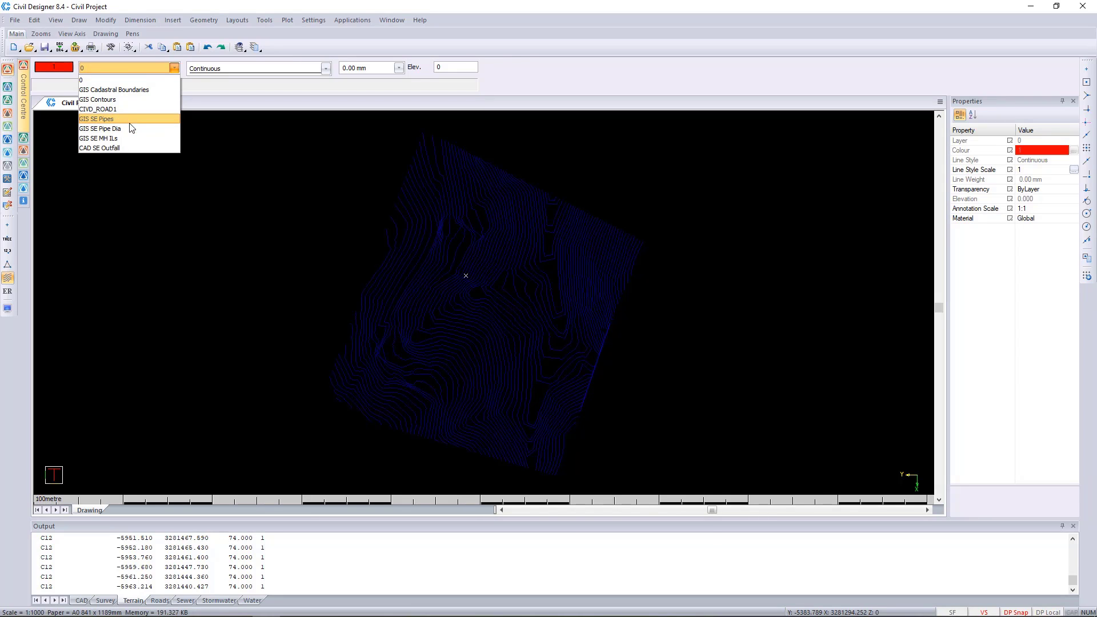
click(131, 120)
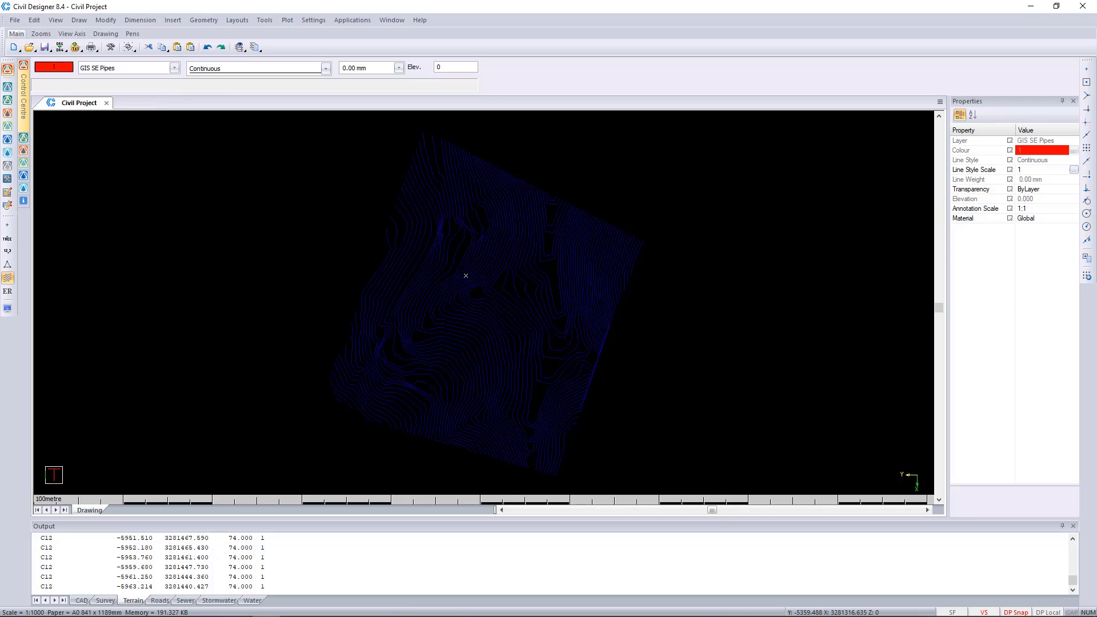
click(15, 20)
mouse_move(77, 164)
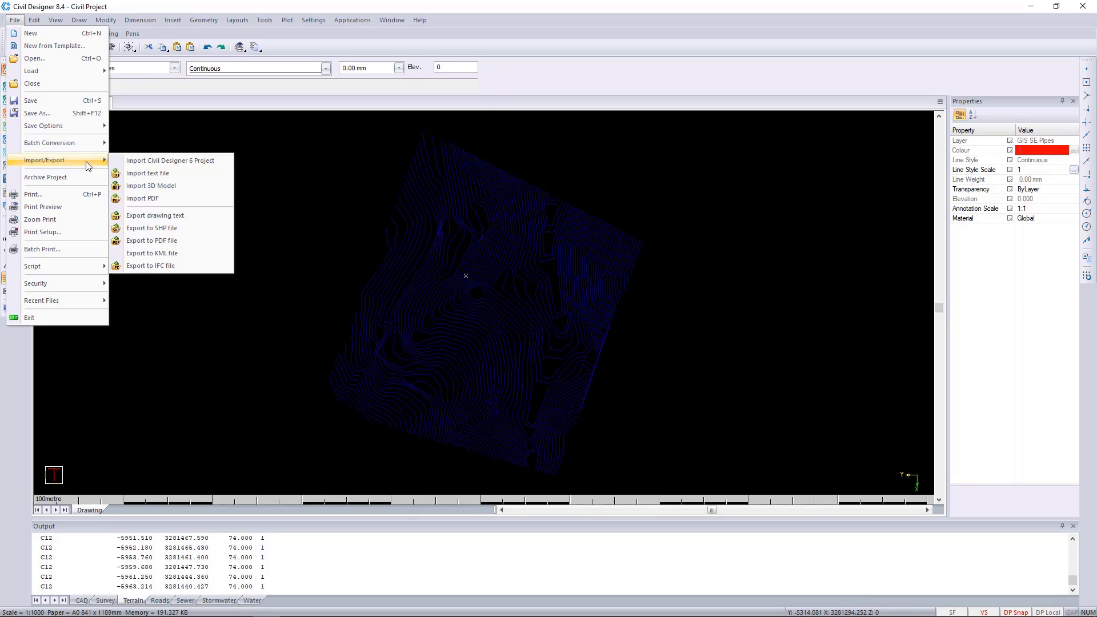
mouse_move(73, 72)
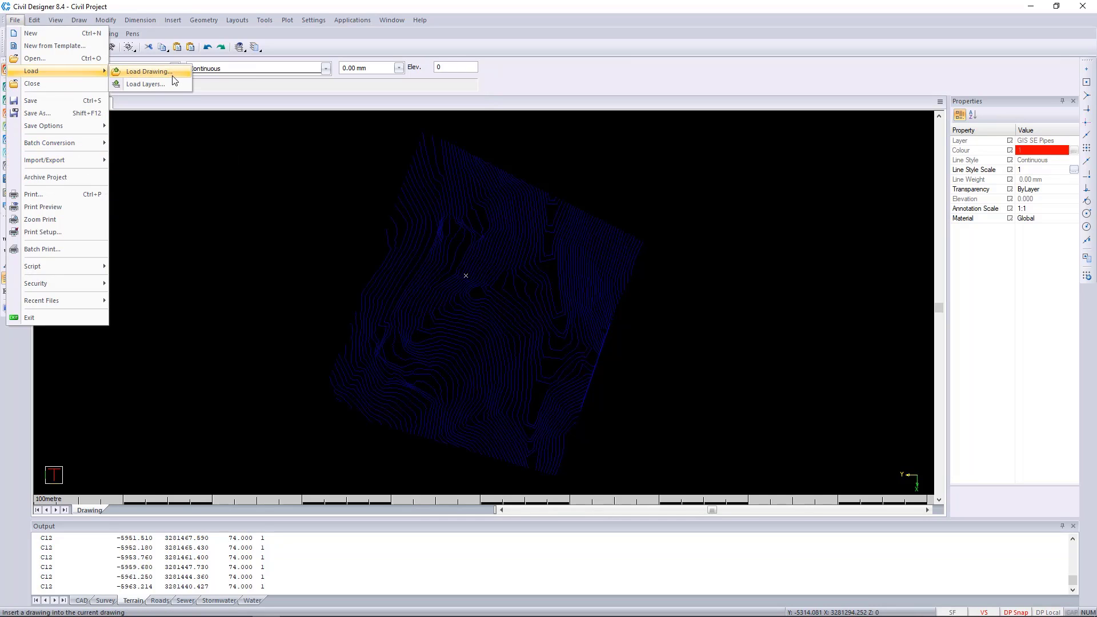
click(149, 72)
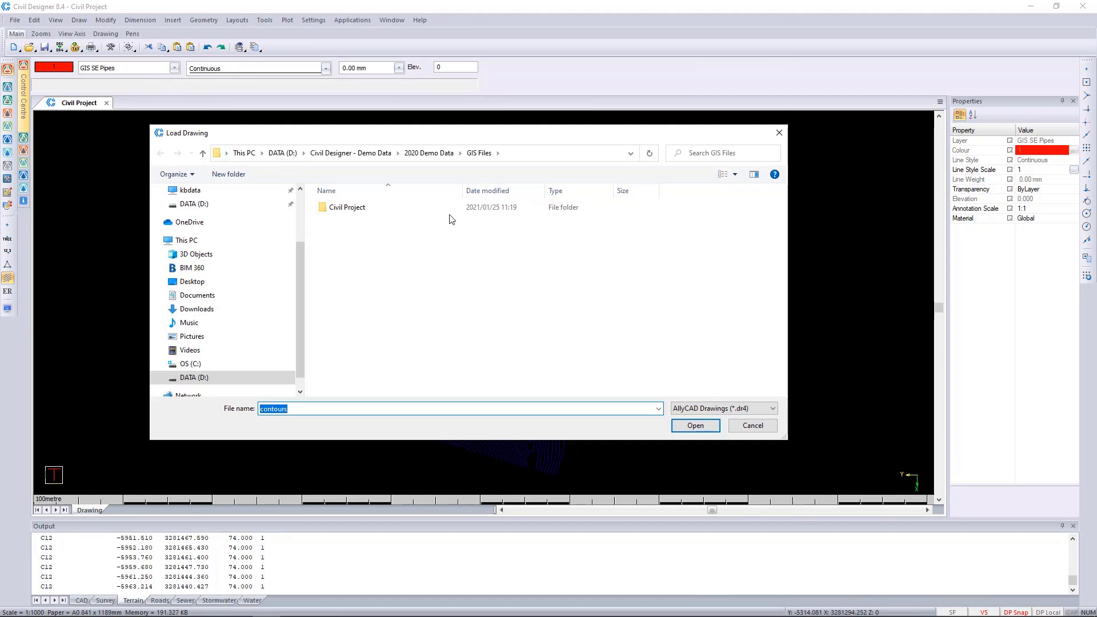
click(718, 409)
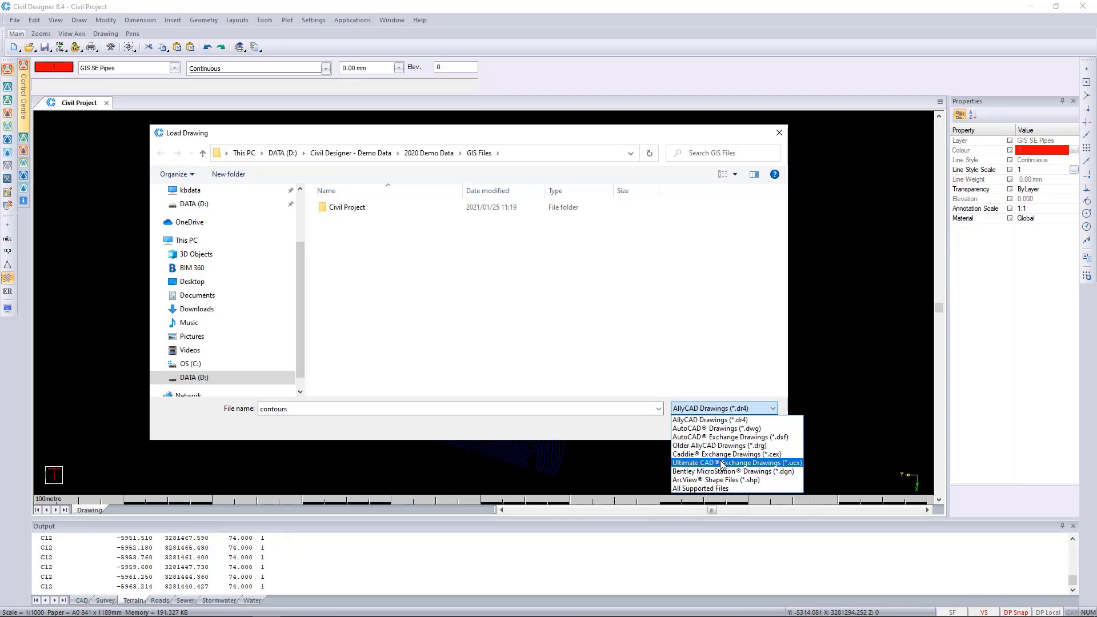
click(710, 480)
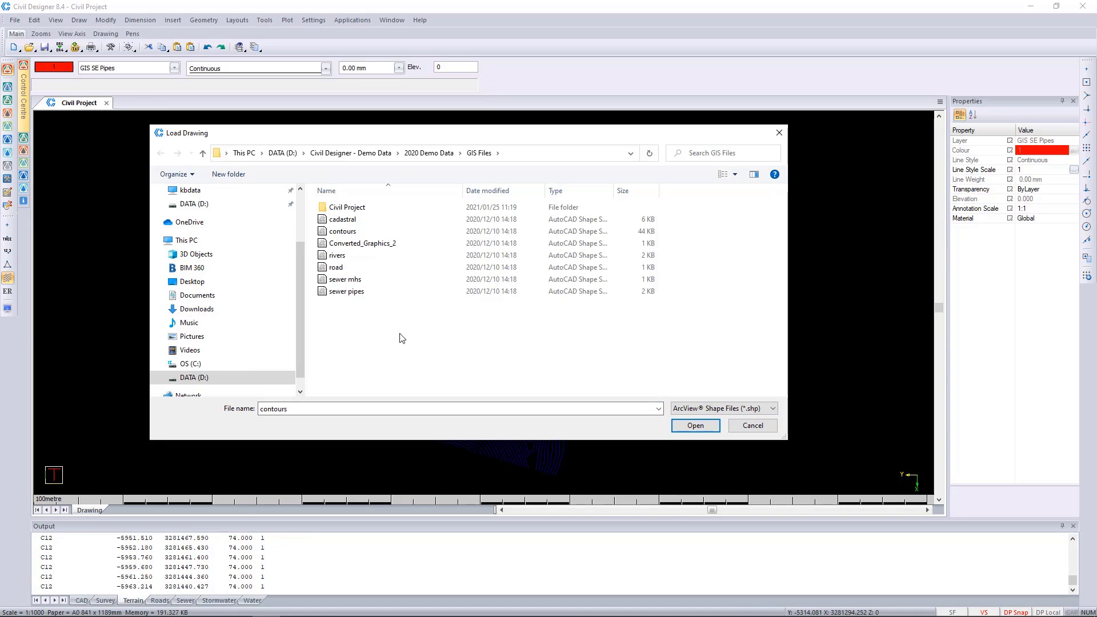
click(354, 292)
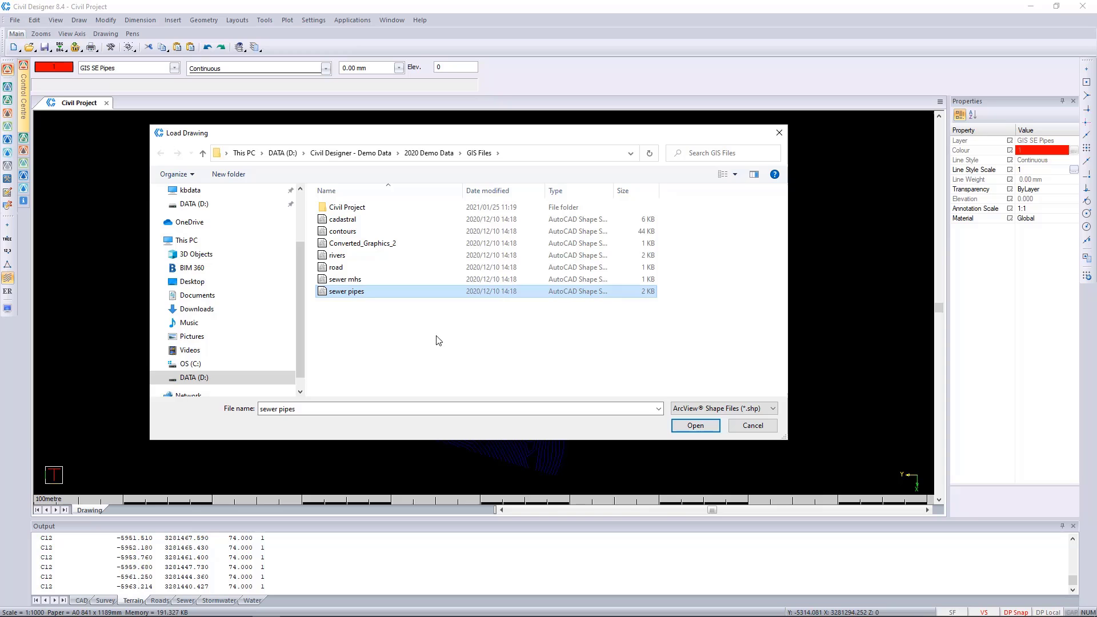
click(695, 425)
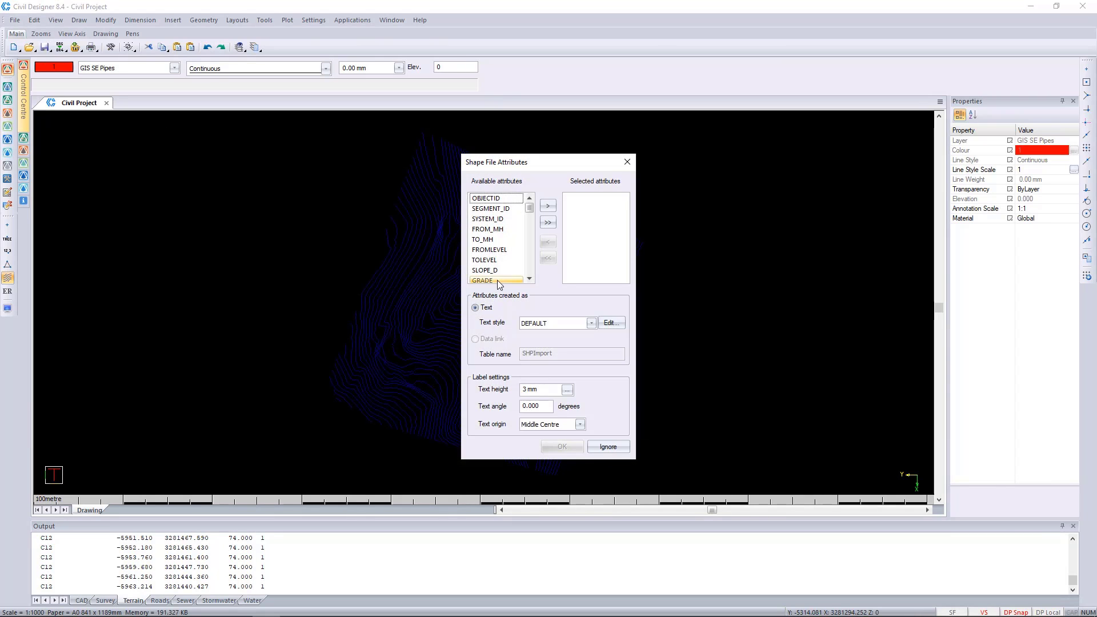
Import the NOMDIA attribute of the sewer pipes as text labels, keeping the default label settings
click(530, 279)
click(531, 280)
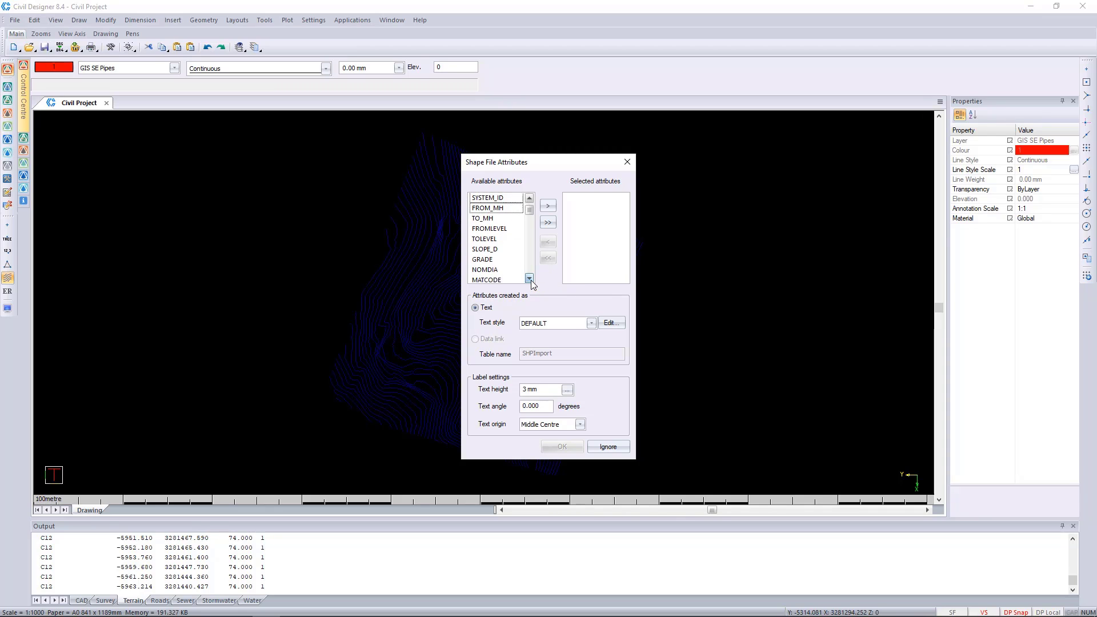
click(531, 280)
click(484, 259)
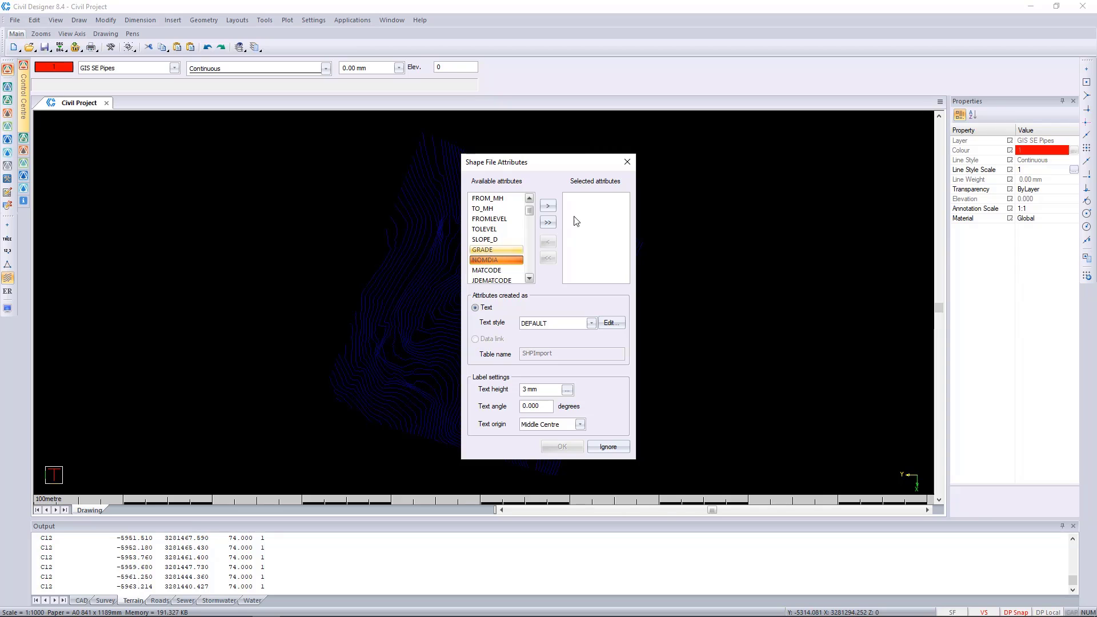
click(547, 205)
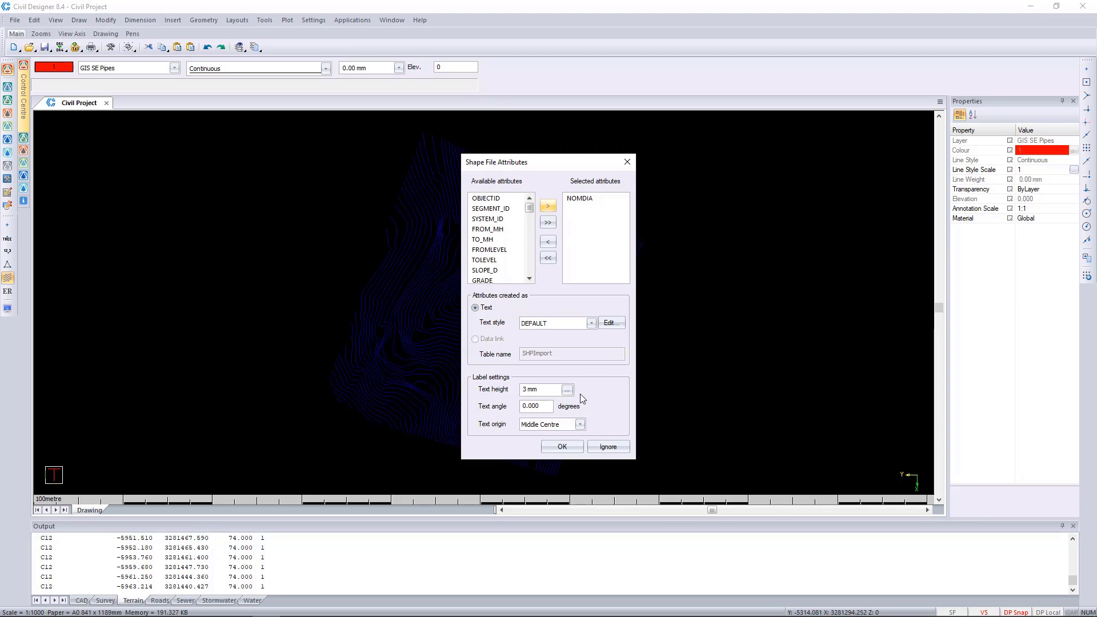
click(562, 446)
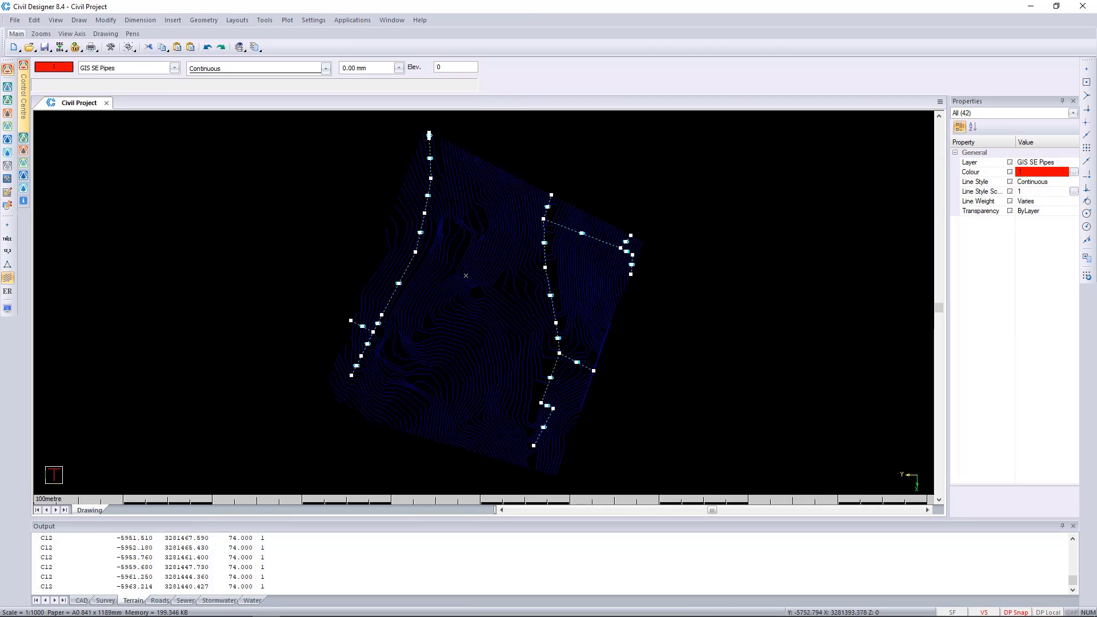
Examine the imported sewer pipes with their diameter labels up close and clear the selection
scroll(420, 222, up, 3)
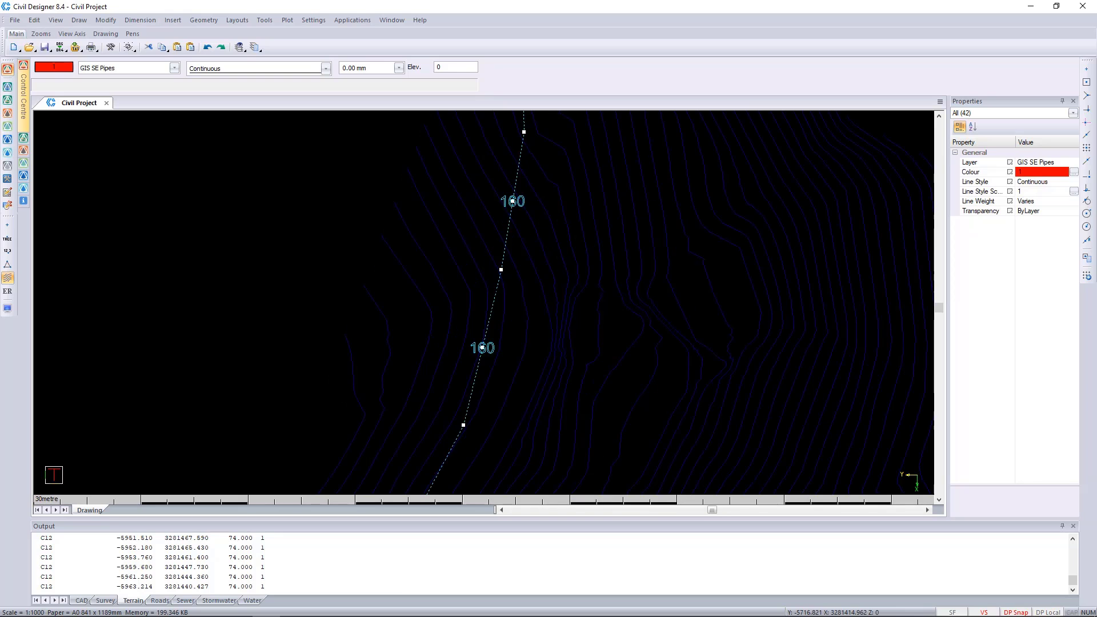
scroll(484, 303, down, 2)
scroll(493, 246, up, 1)
scroll(458, 345, up, 2)
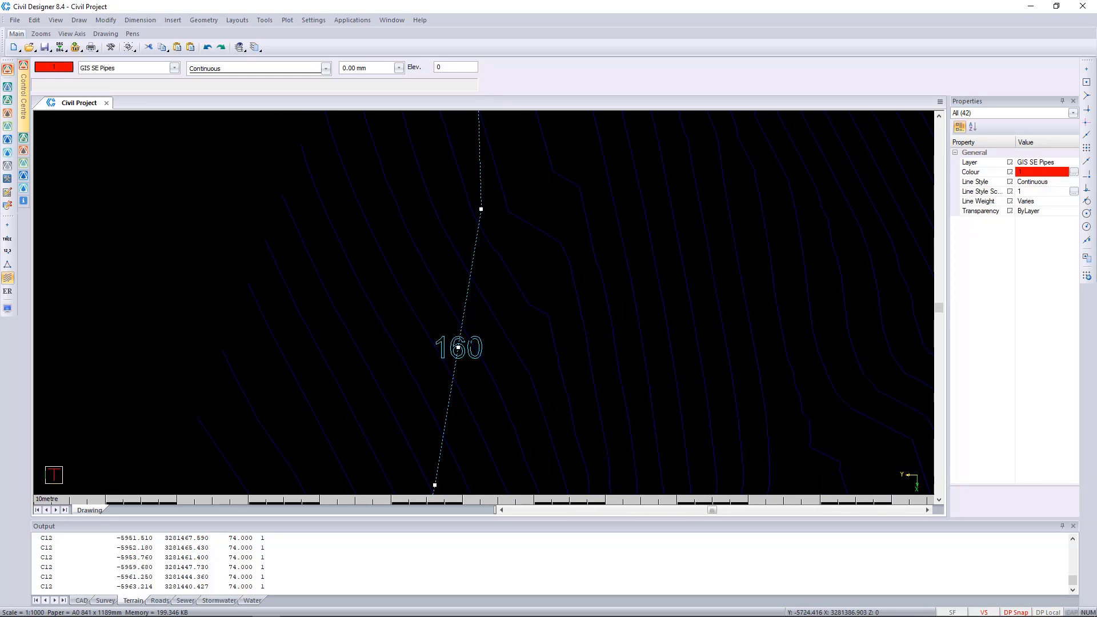
scroll(458, 347, down, 3)
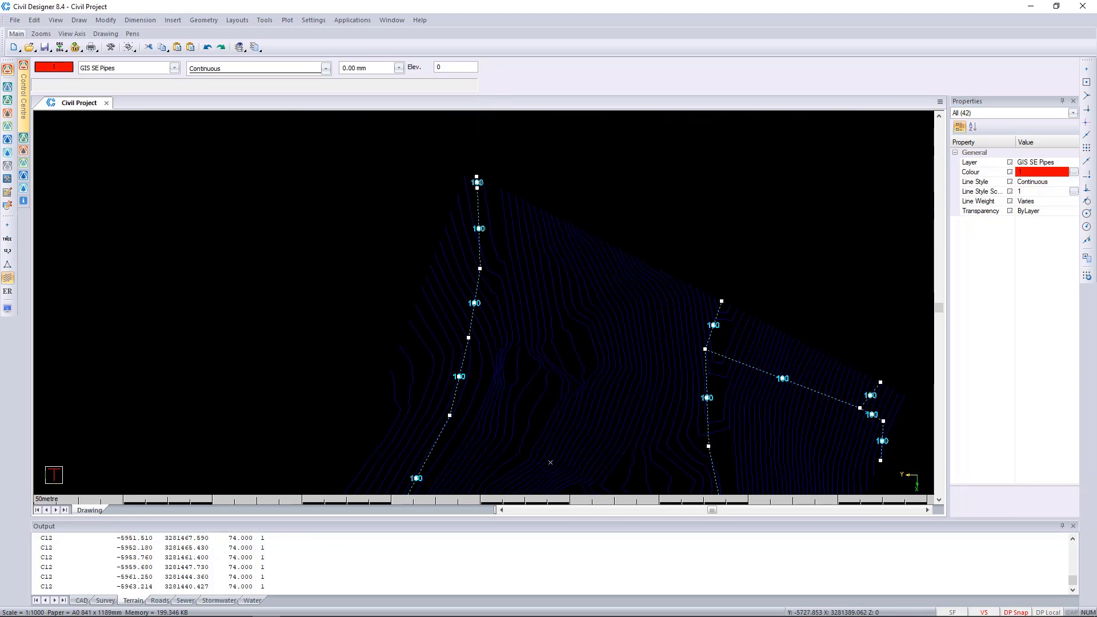
key(Escape)
Select all the pipe diameter texts using one label as reference, and move them to the GIS SE Pipe Dia layer
scroll(484, 303, up, 3)
click(442, 305)
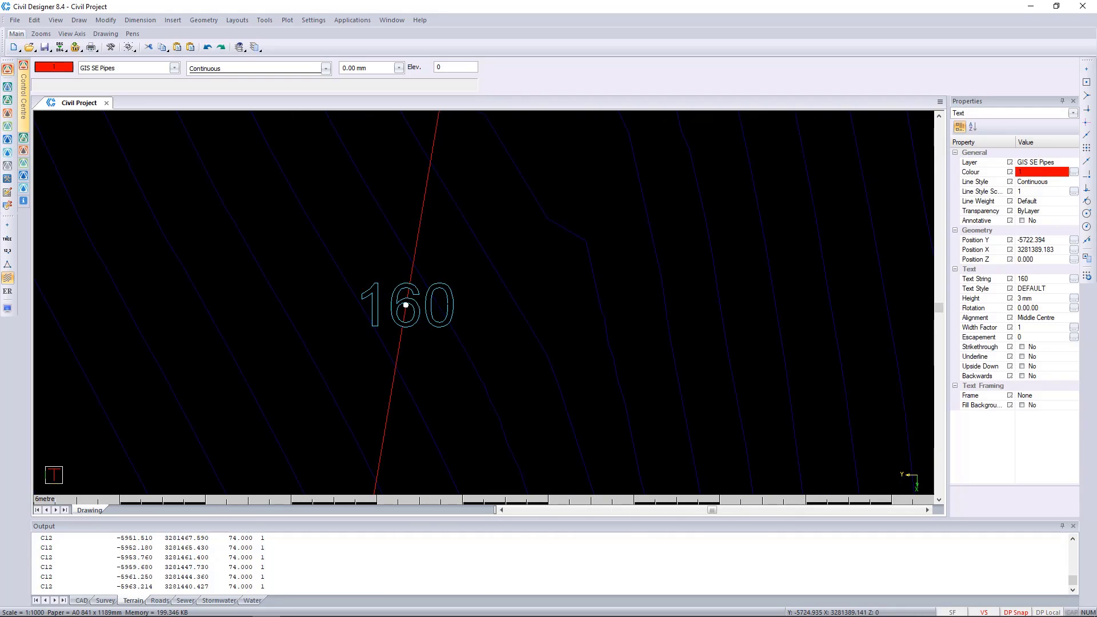
scroll(492, 303, down, 3)
scroll(492, 303, up, 2)
right_click(529, 304)
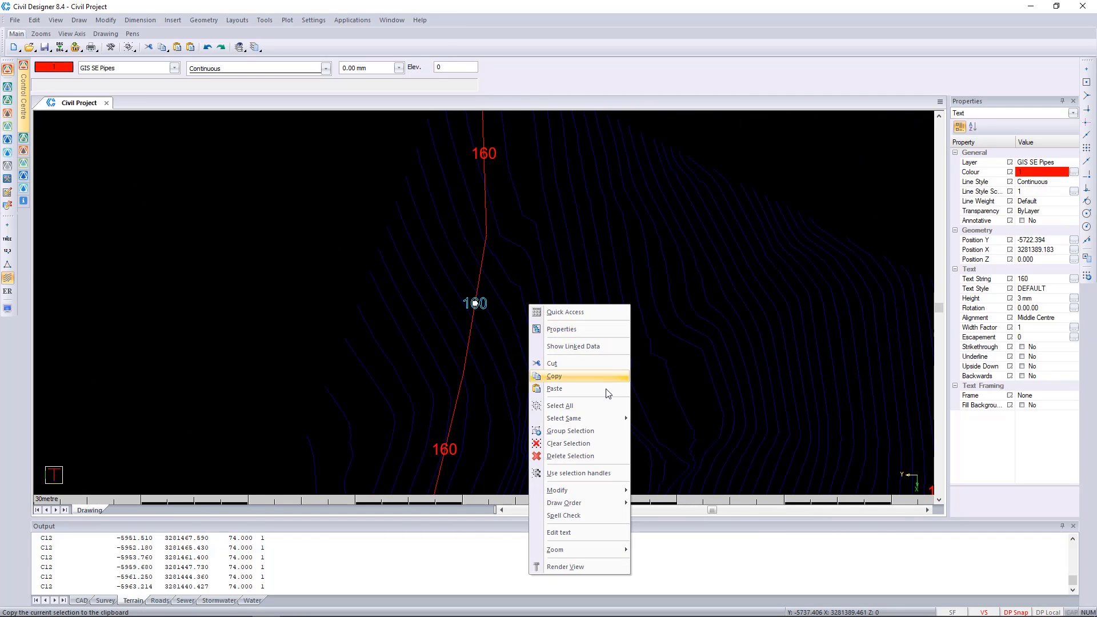
mouse_move(615, 420)
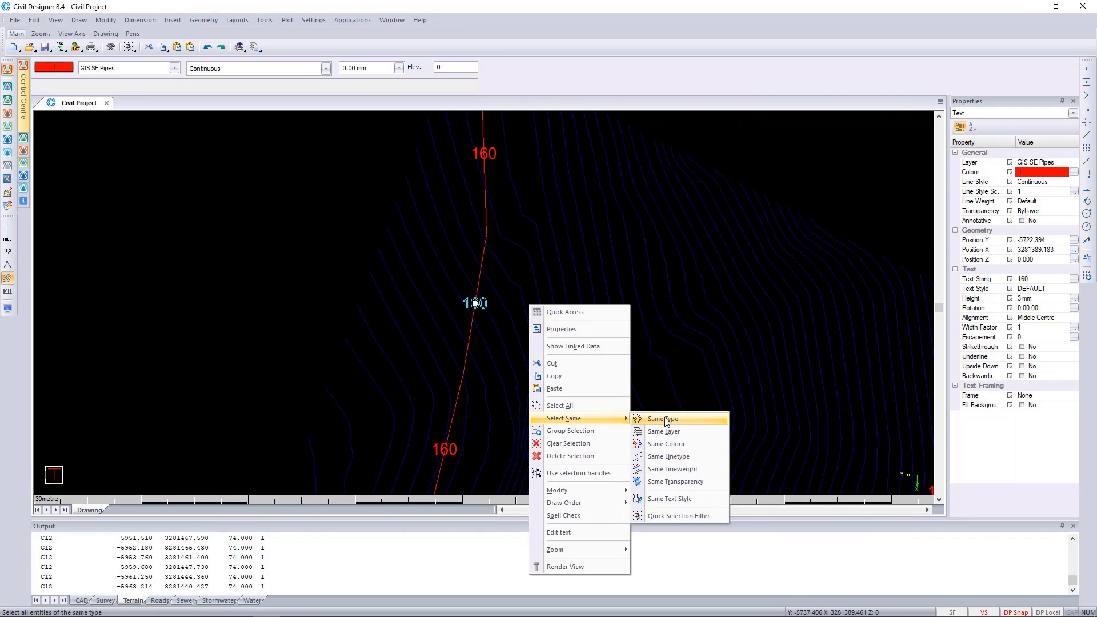
click(700, 439)
scroll(471, 379, down, 3)
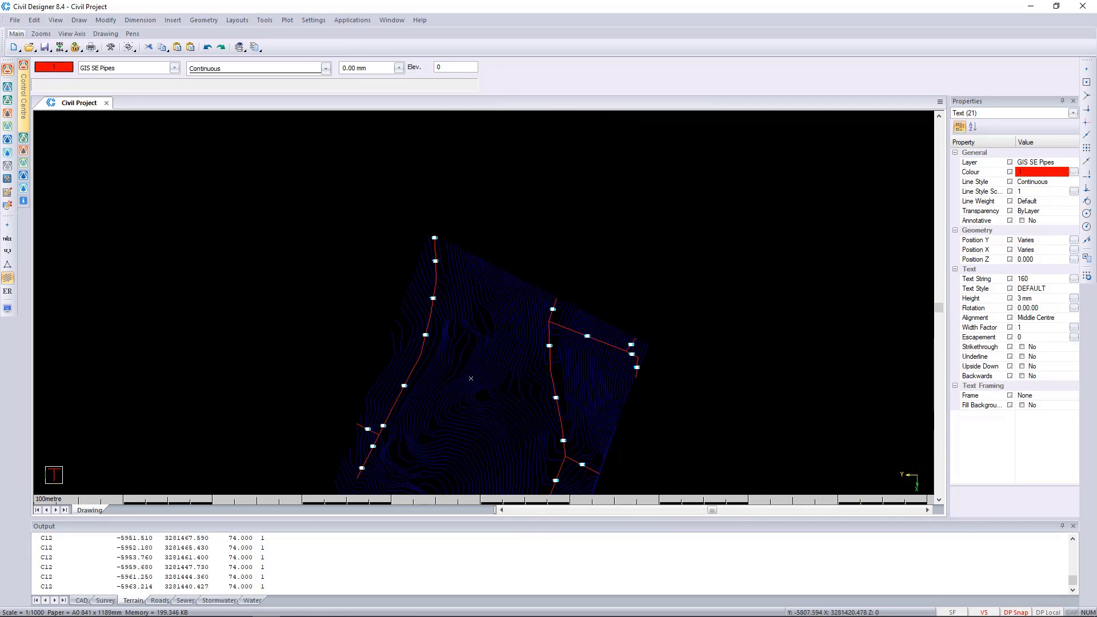
scroll(471, 378, down, 2)
scroll(462, 306, up, 2)
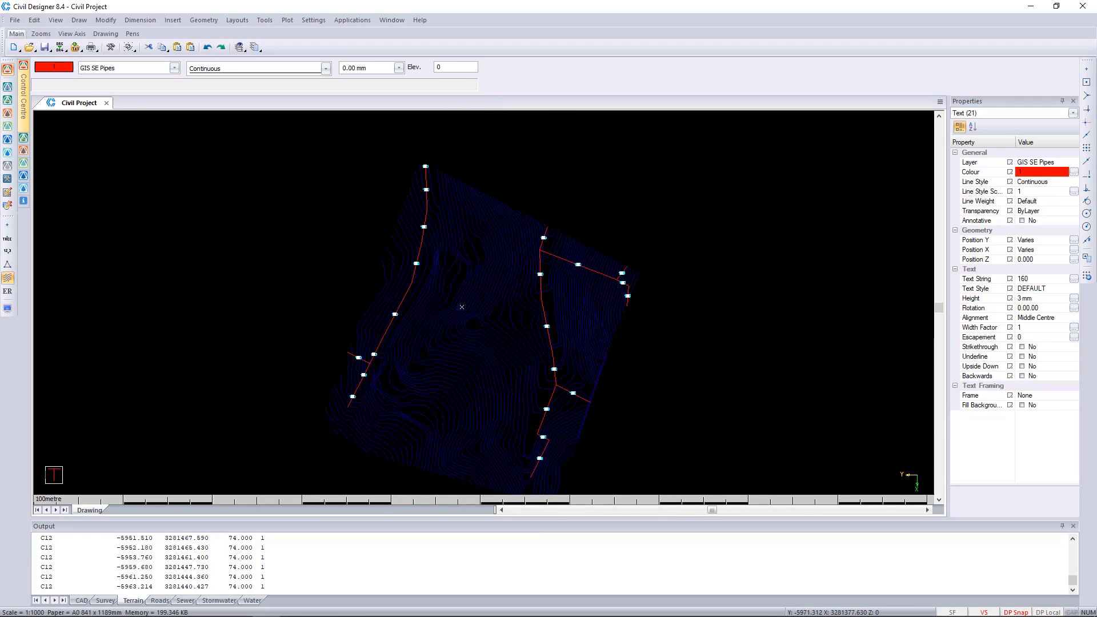
click(1074, 163)
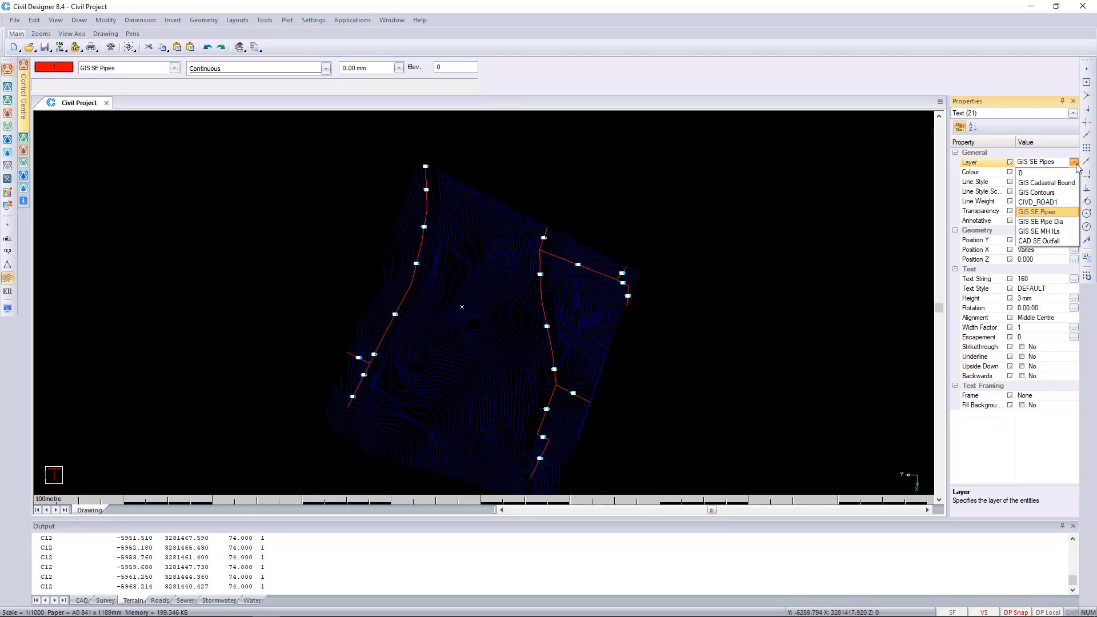
click(1064, 222)
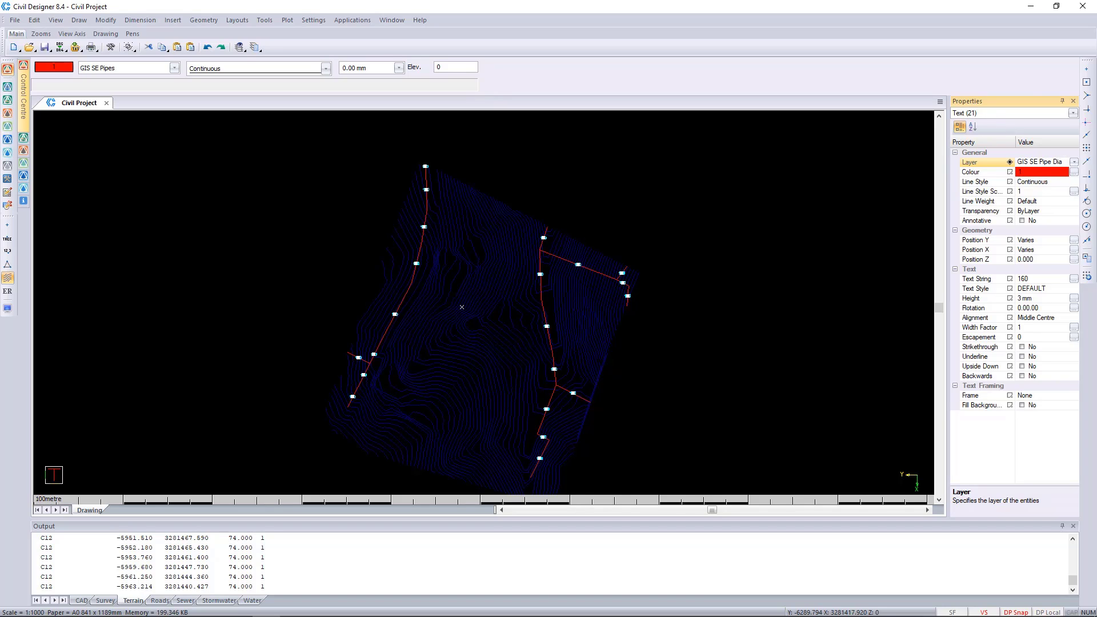
key(Escape)
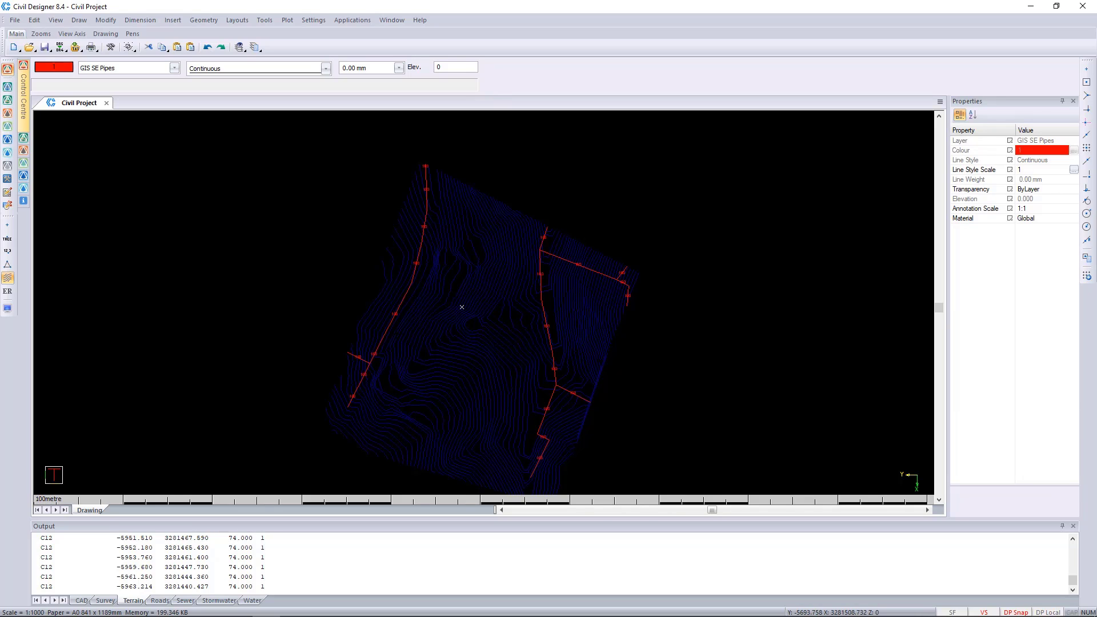
Make GIS SE MH ILs the current layer and load the ArcView shape file "sewer mhs" from the GIS Files folder
click(173, 68)
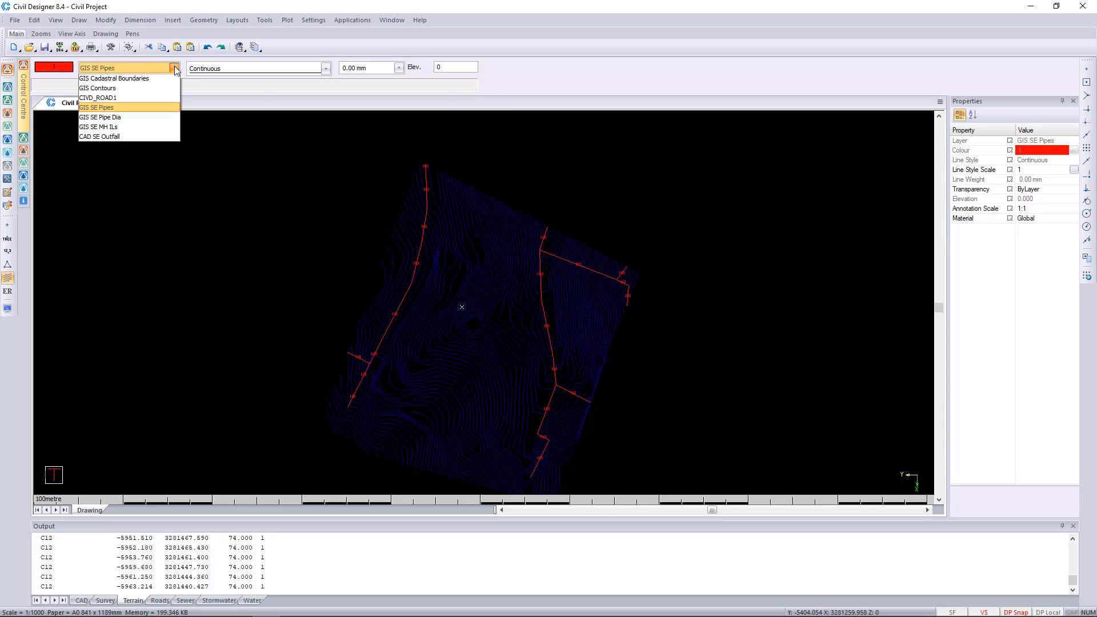
click(131, 139)
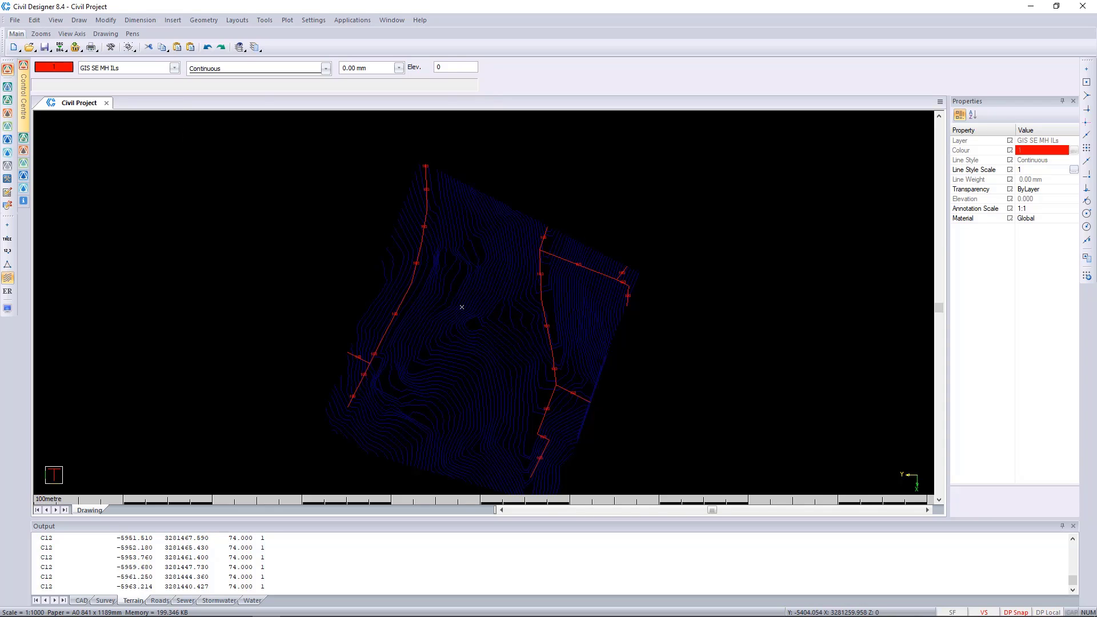
click(15, 20)
mouse_move(59, 75)
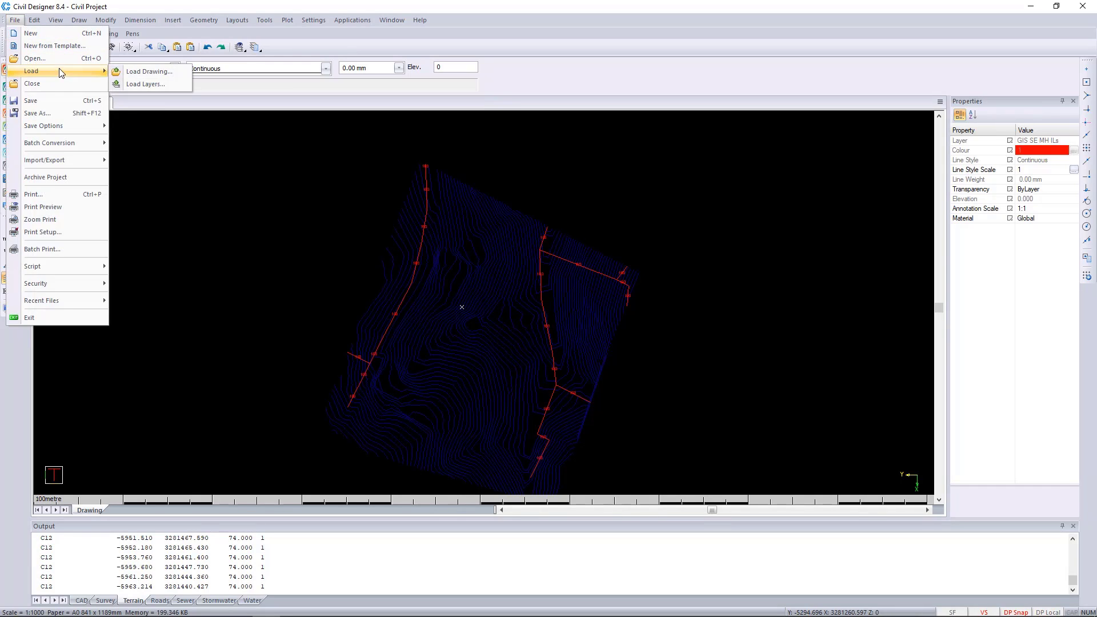
click(131, 73)
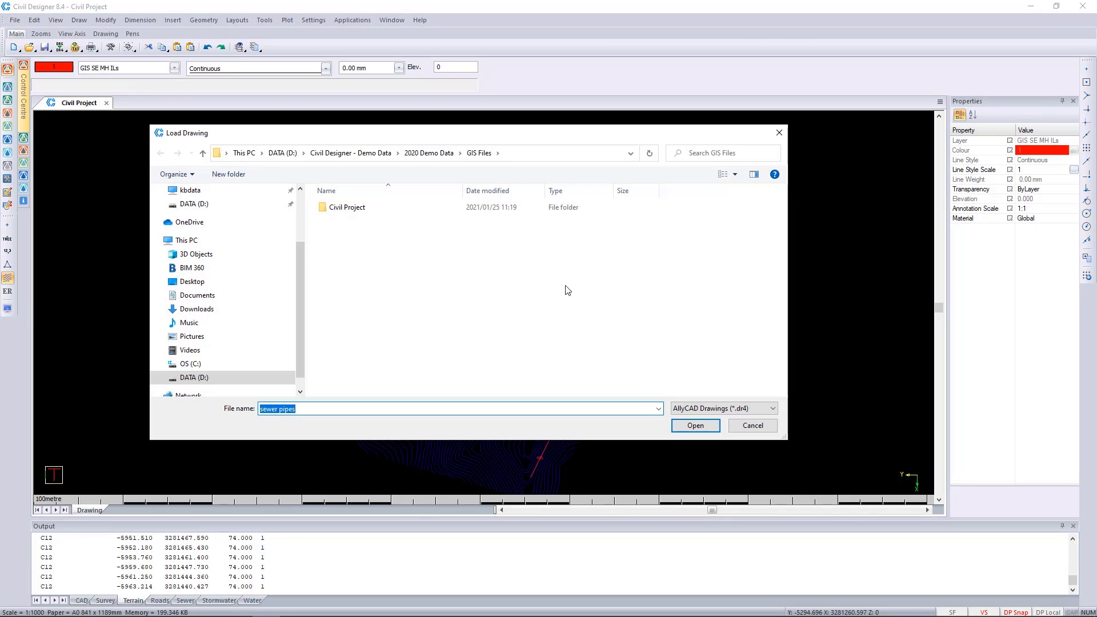
click(722, 409)
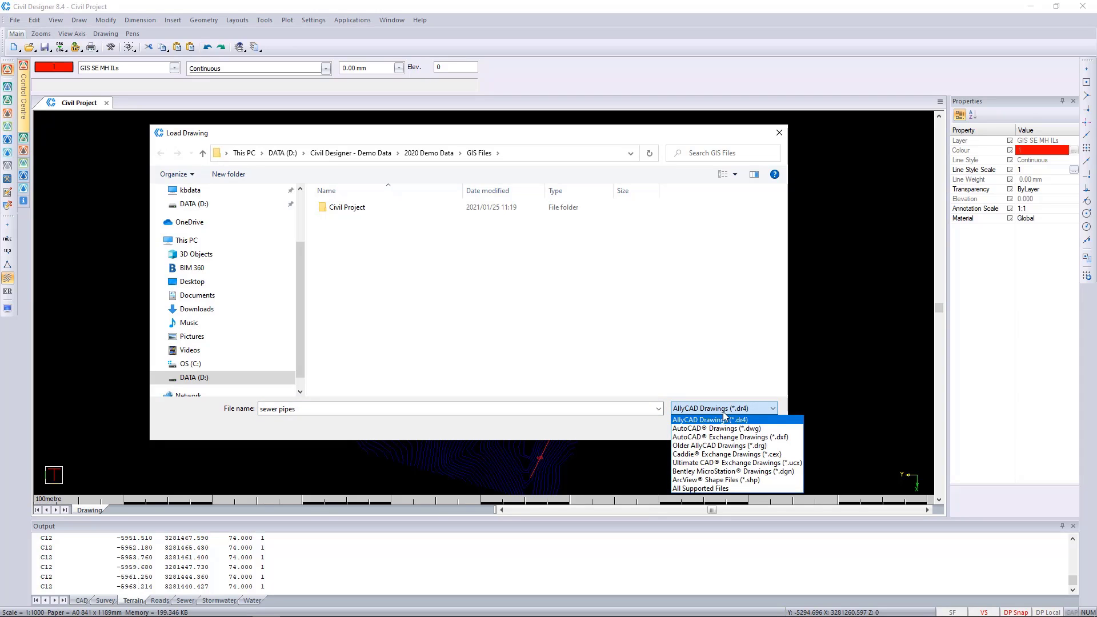
click(716, 480)
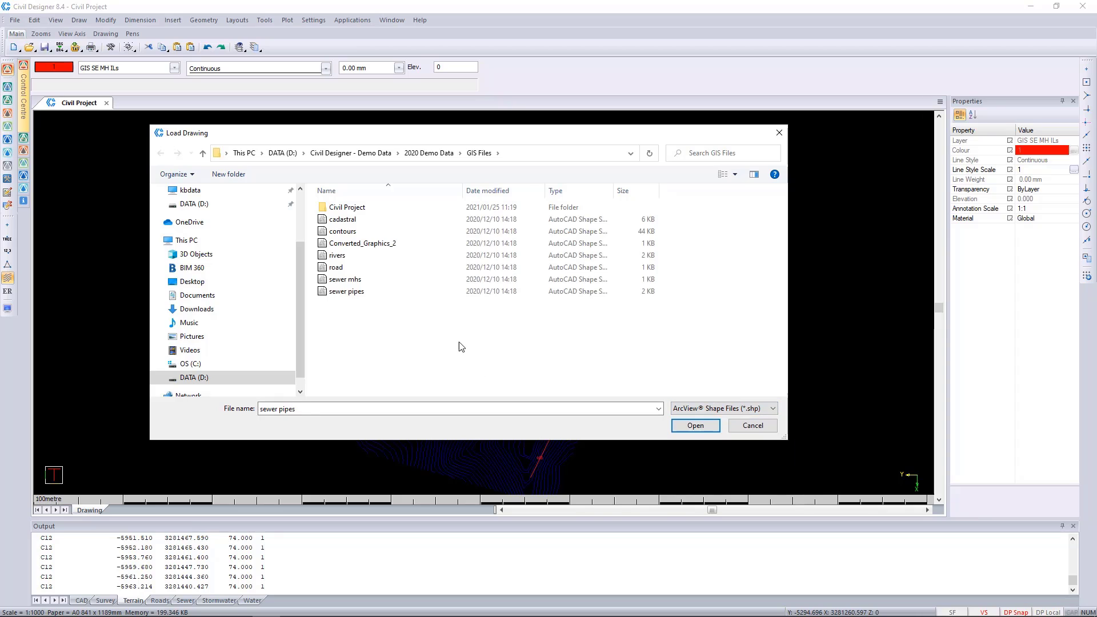
click(347, 282)
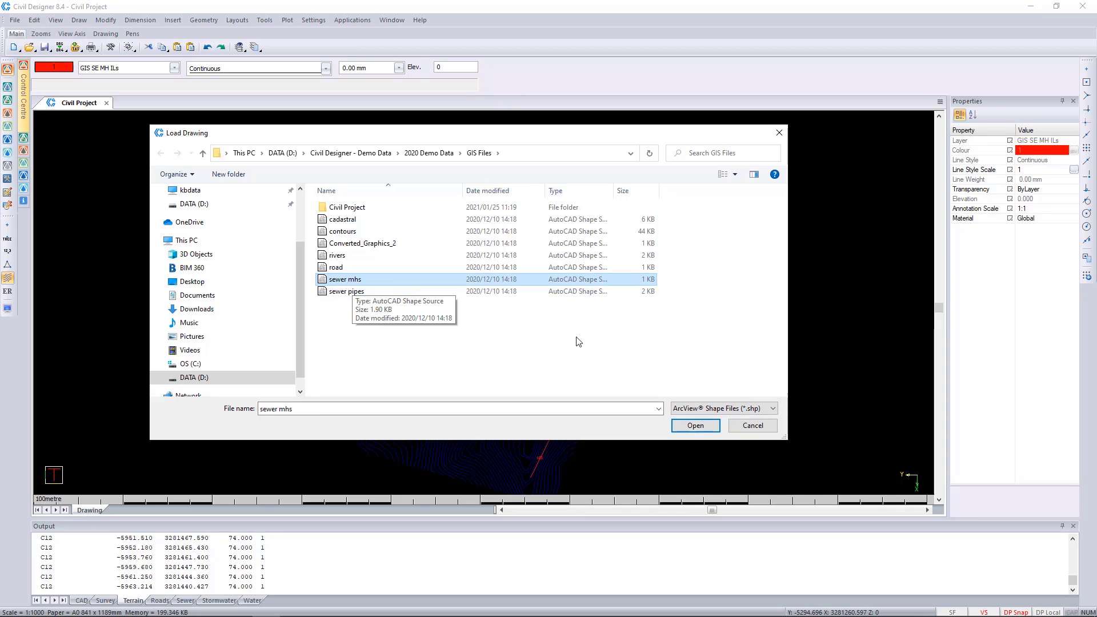
click(696, 426)
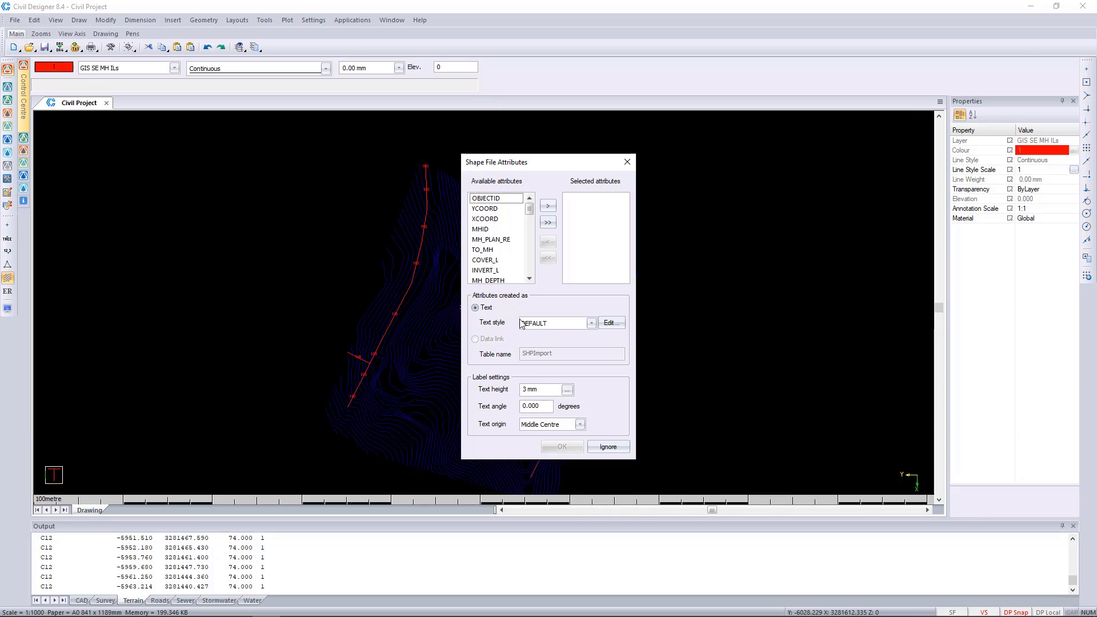
Import the INVERT_L attribute of the sewer manholes as text labels, keeping the default label settings
click(493, 271)
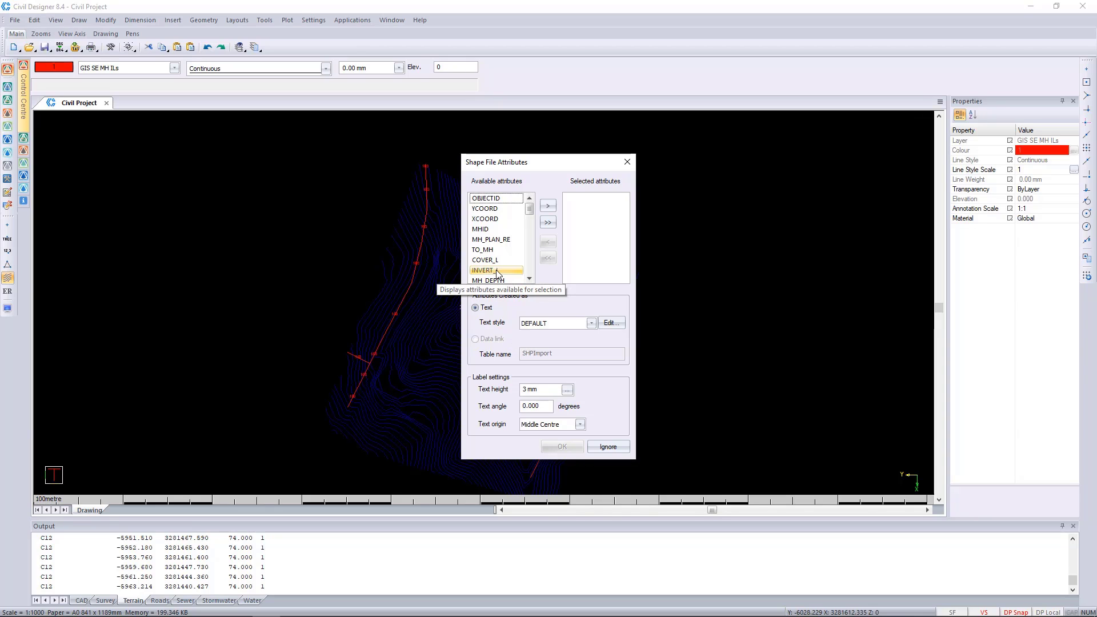
click(547, 207)
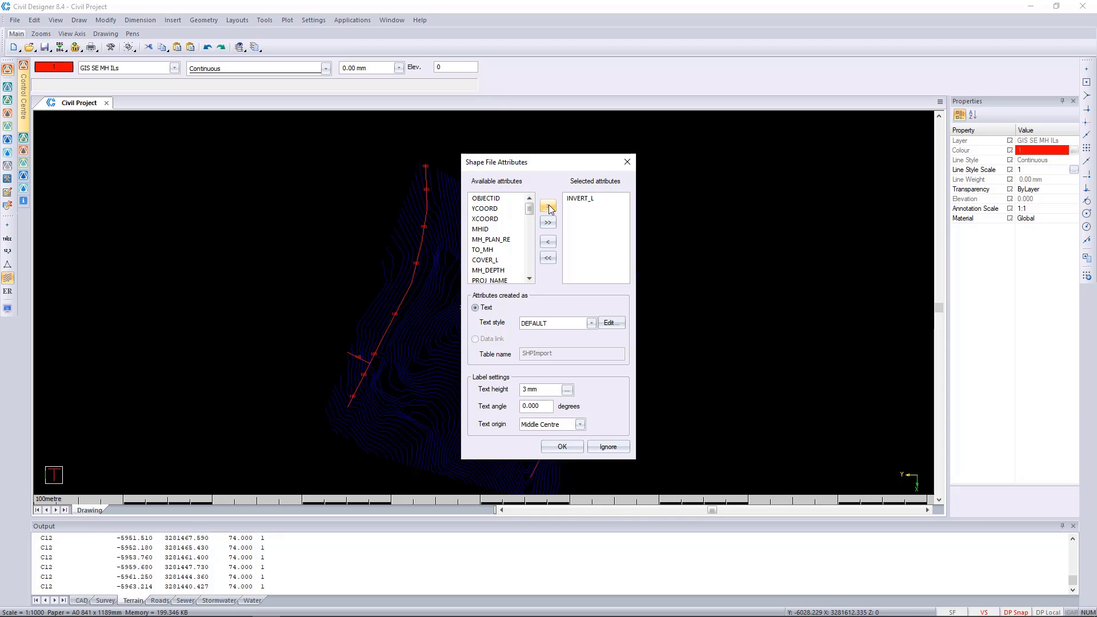
click(562, 448)
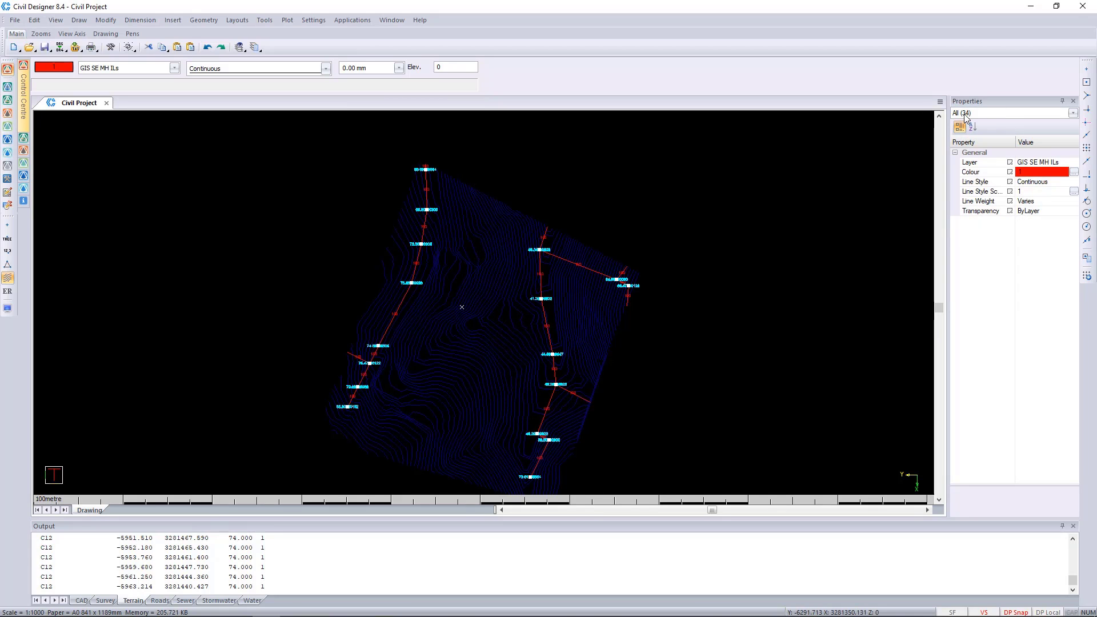
Check which entity types were imported, examine one manhole's invert level label up close and clear the selection
click(964, 113)
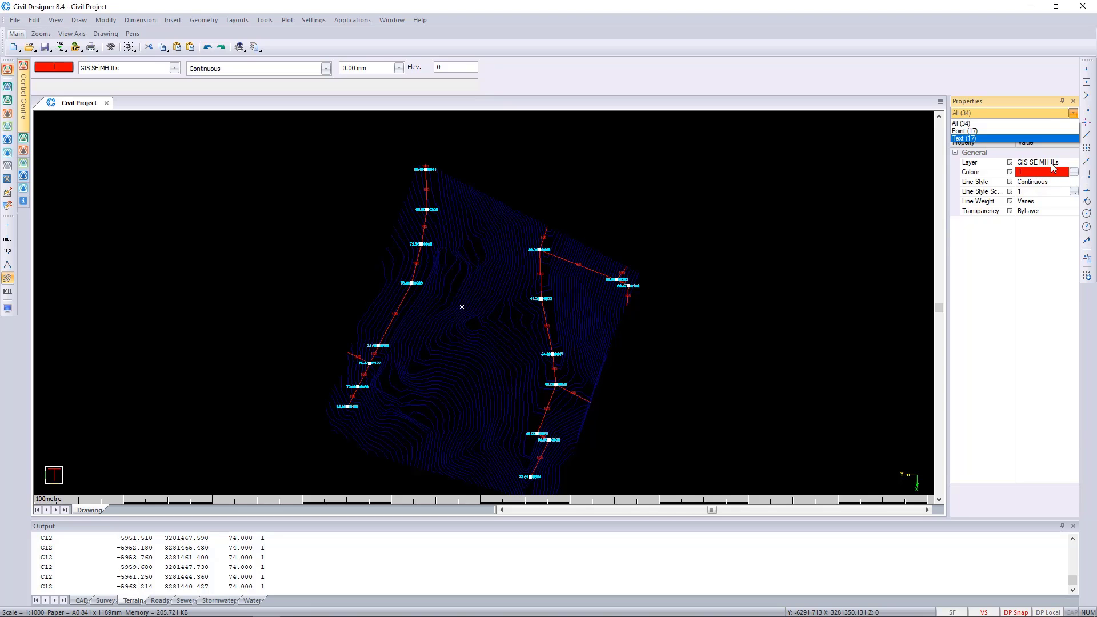
click(501, 251)
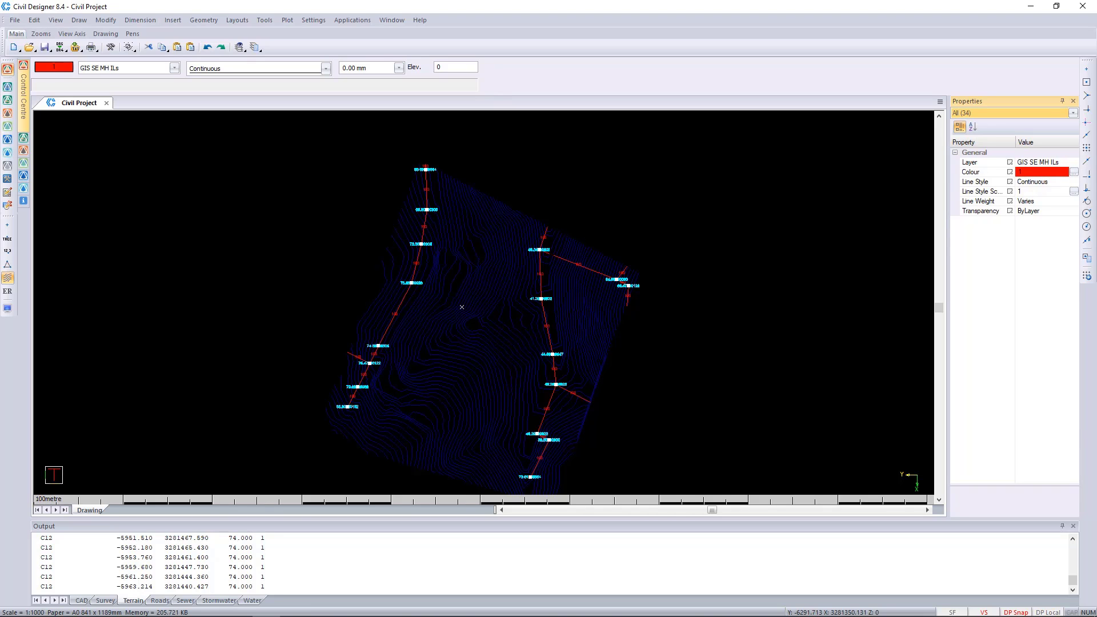
scroll(550, 245, up, 5)
scroll(489, 296, up, 2)
scroll(488, 295, down, 2)
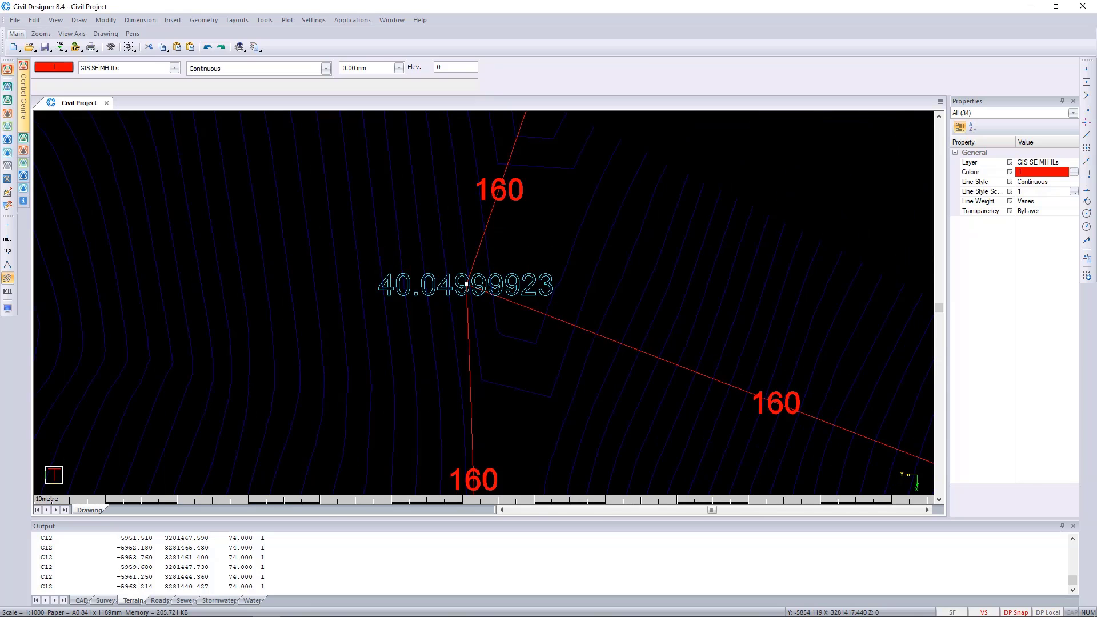
scroll(488, 295, up, 1)
click(448, 265)
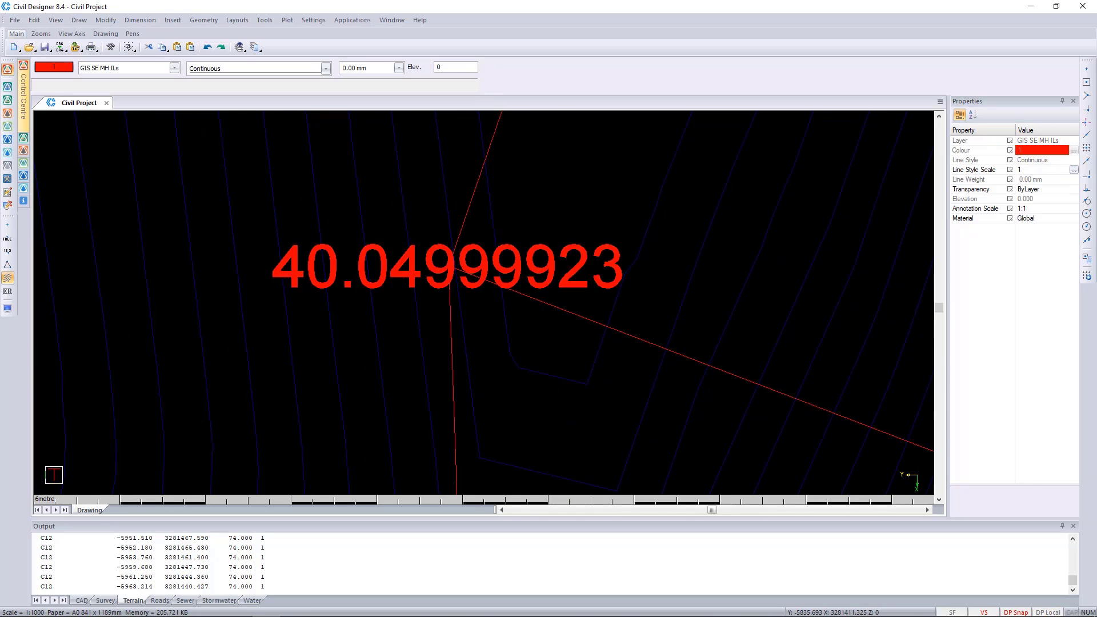
Select all the imported manhole points, using one point without its label as reference, and delete them
mouse_move(207, 190)
mouse_down()
mouse_move(301, 242)
mouse_move(735, 380)
mouse_move(734, 398)
mouse_up()
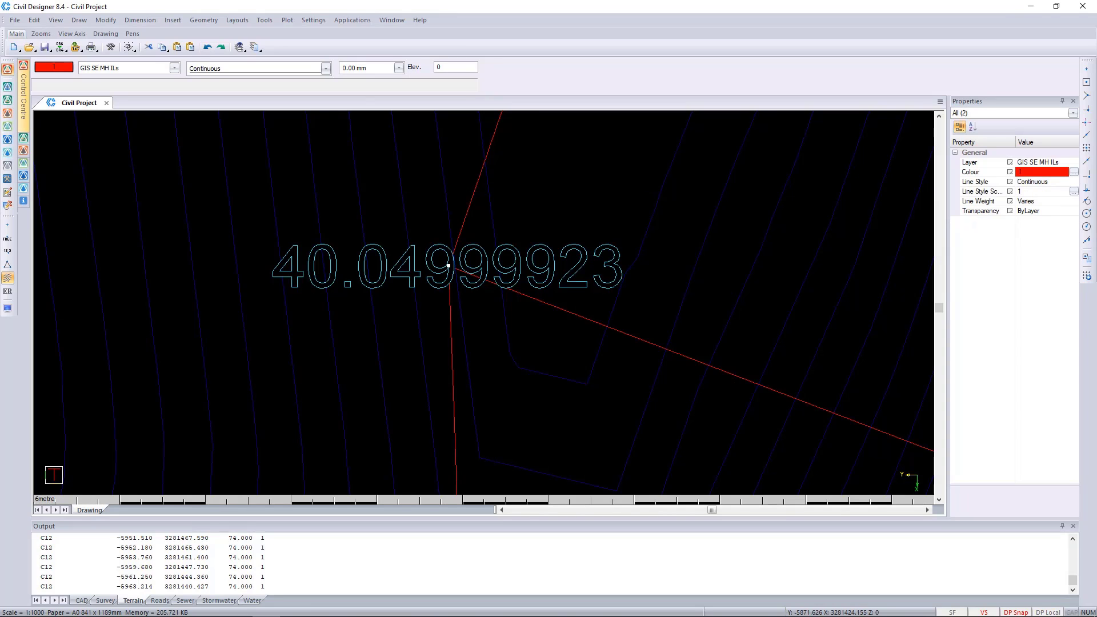
click(978, 115)
click(969, 139)
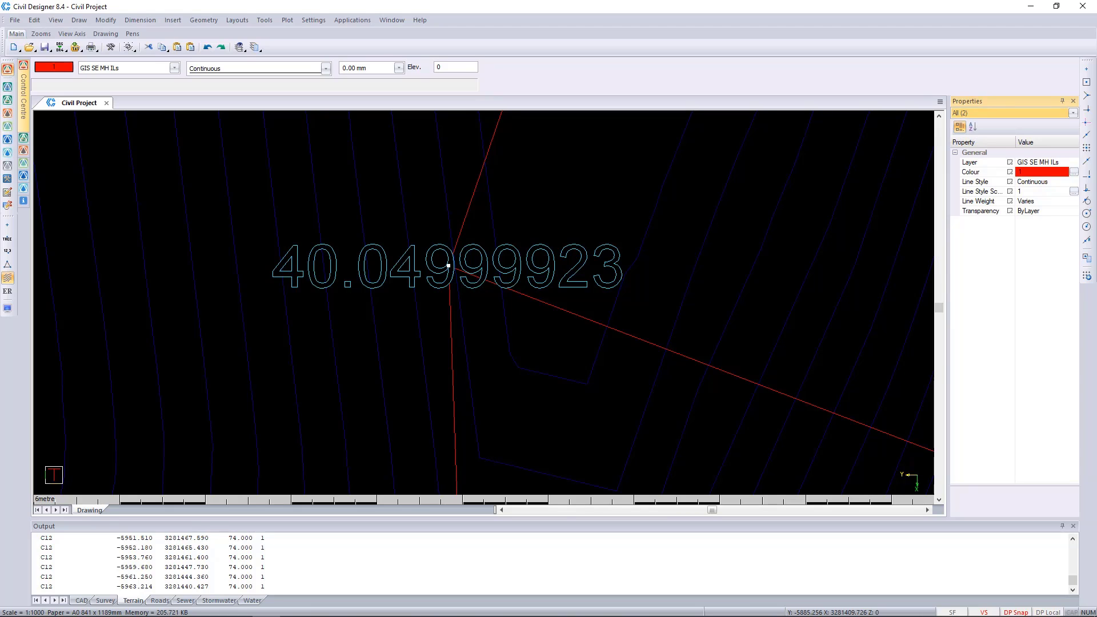
drag(388, 184, 190, 420)
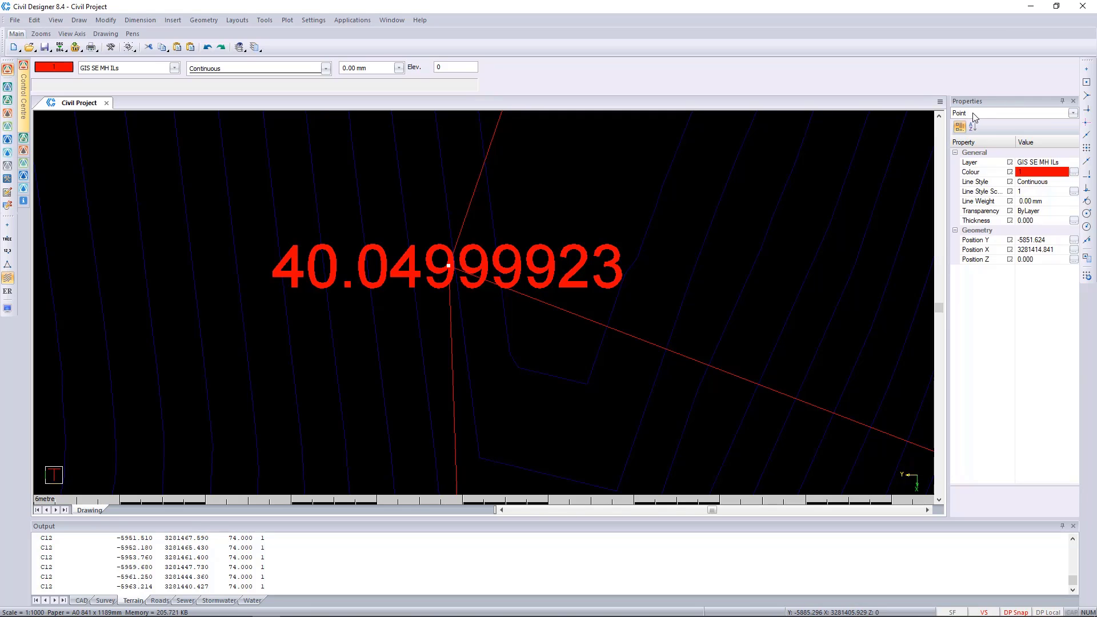
right_click(425, 200)
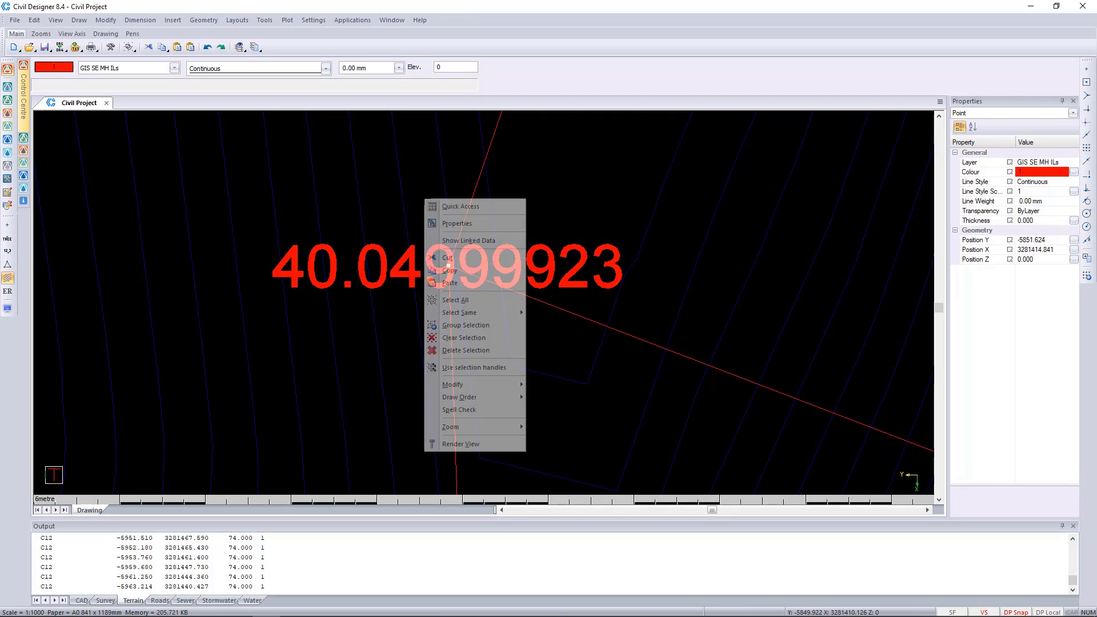
mouse_move(502, 312)
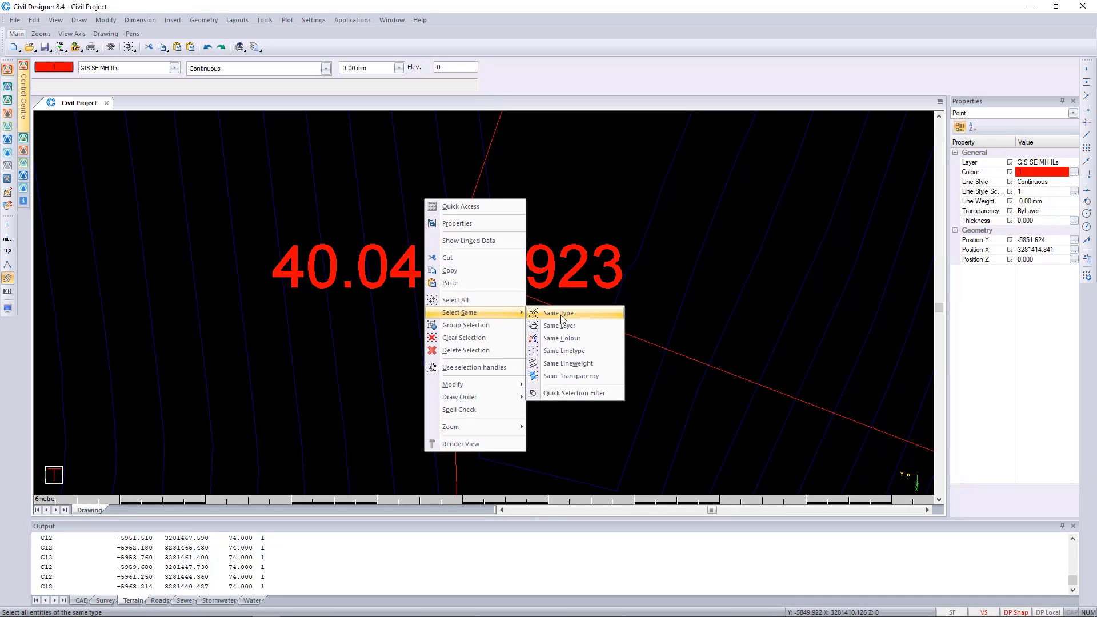
click(564, 314)
scroll(448, 266, down, 15)
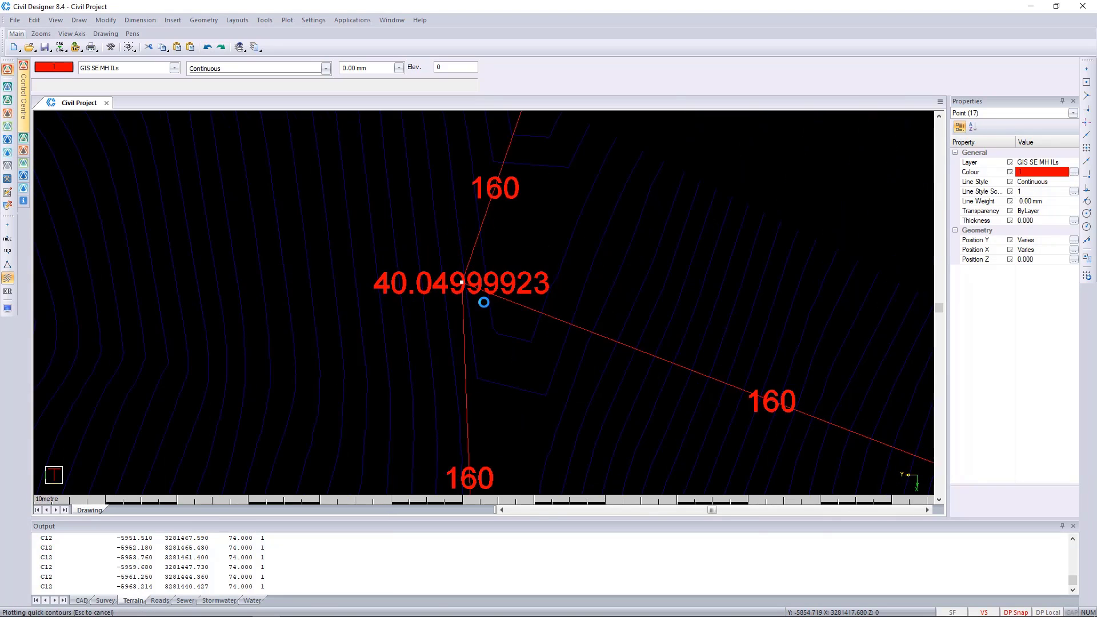
scroll(445, 330, up, 3)
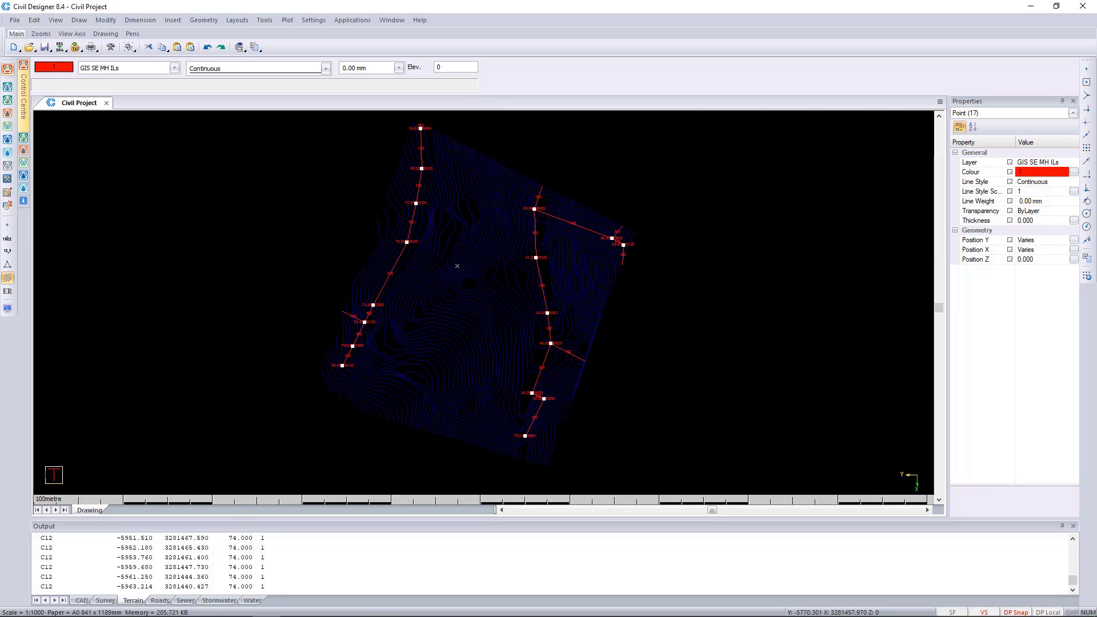
key(Escape)
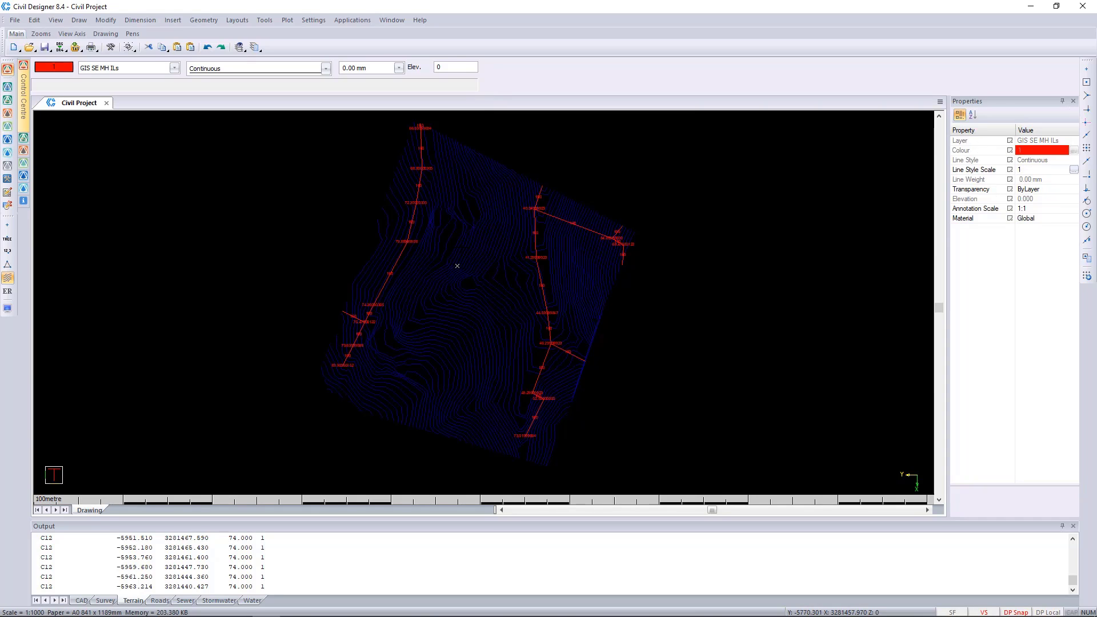
Examine the manhole invert level and pipe diameter labels along the western sewer line
middle_drag(457, 266, 473, 297)
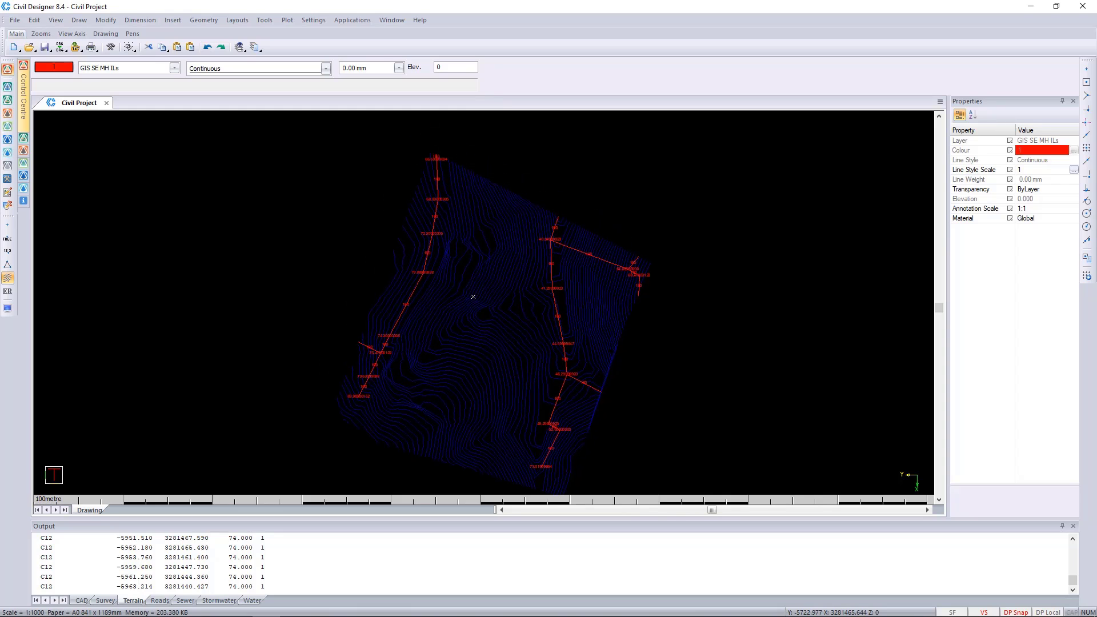
scroll(419, 269, up, 5)
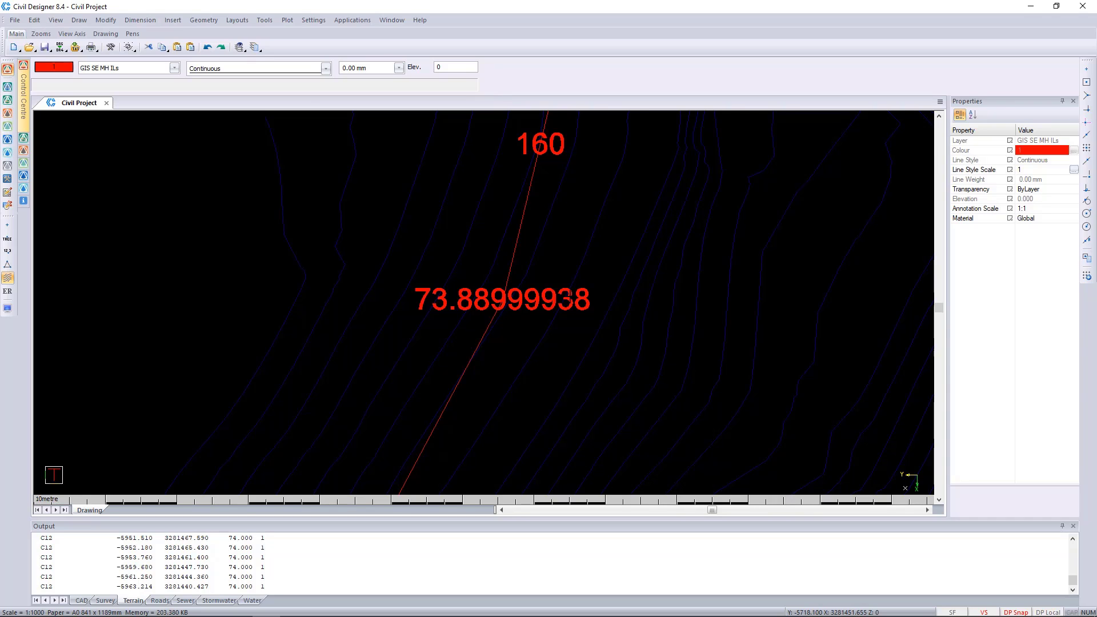
scroll(569, 295, down, 3)
scroll(568, 350, up, 3)
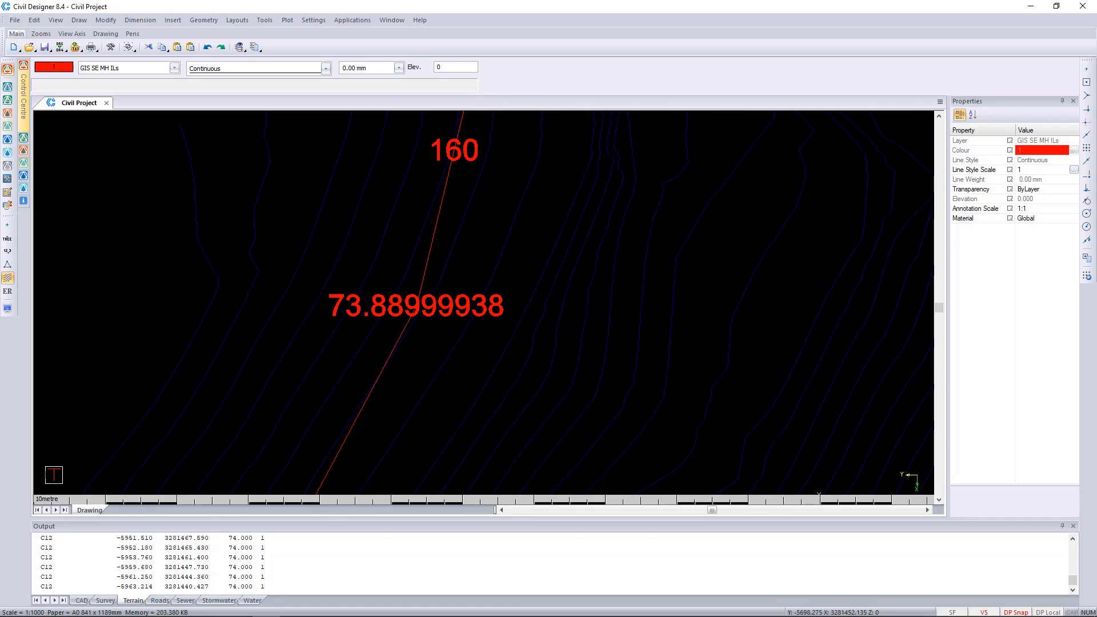
scroll(522, 299, down, 2)
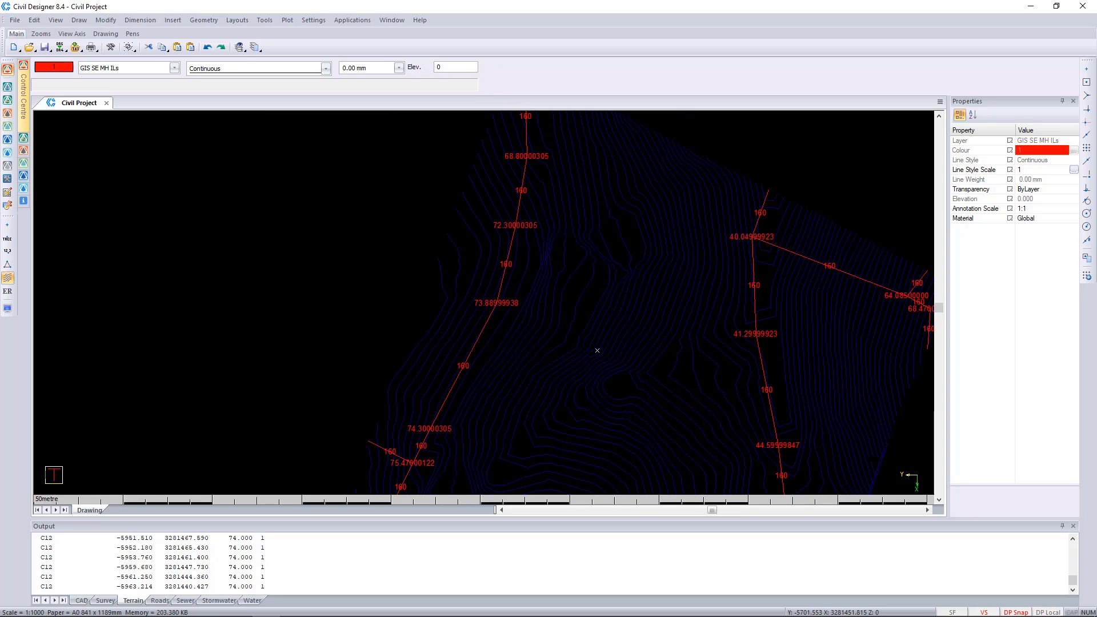
scroll(486, 304, down, 1)
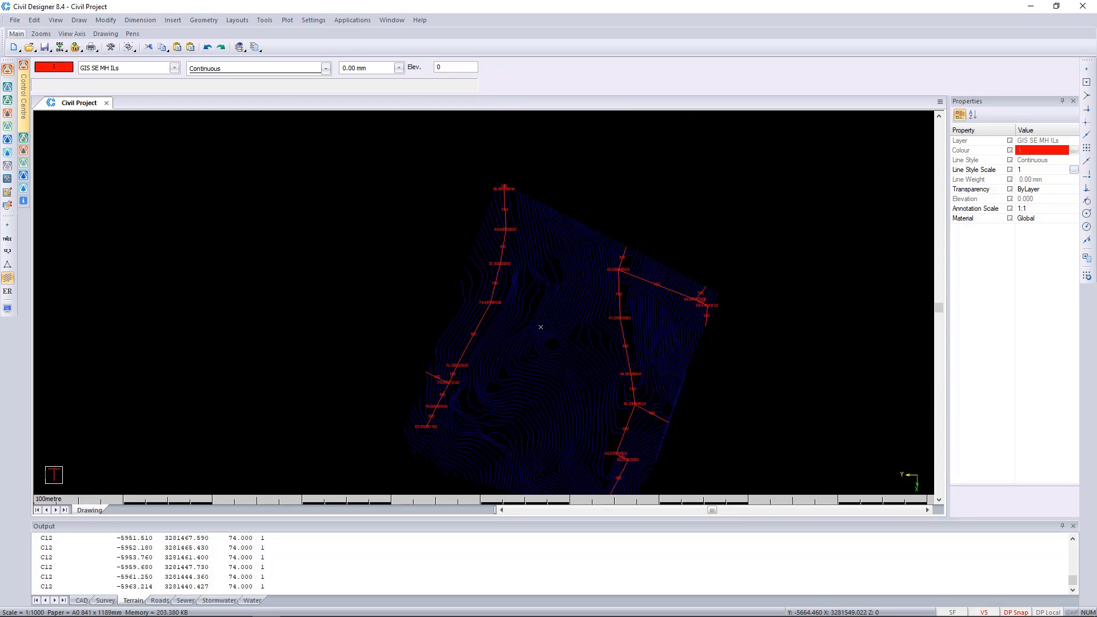
scroll(445, 396, up, 3)
scroll(508, 288, down, 2)
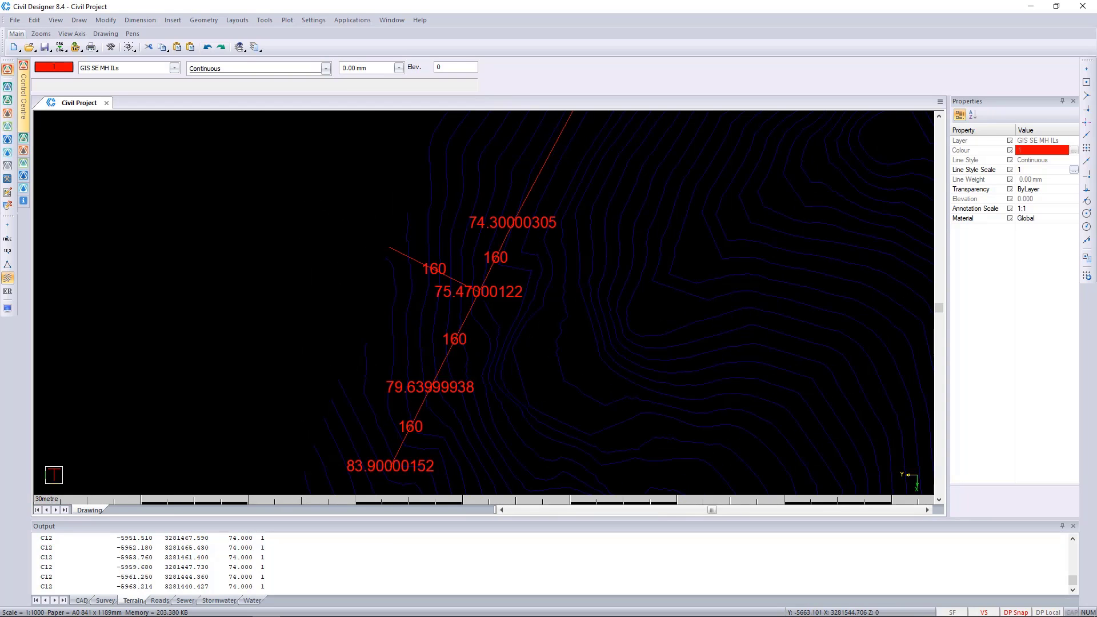
middle_drag(508, 288, 522, 270)
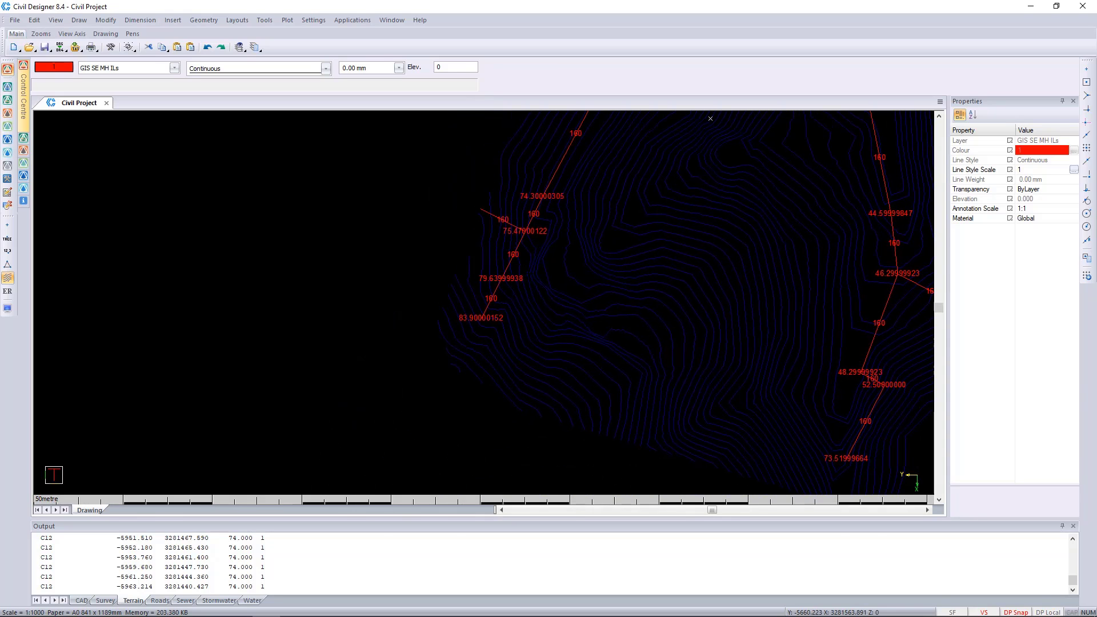
Inspect the labels on the eastern sewer line, especially the side branch running to the site boundary, and return to an overview of both lines
mouse_move(867, 376)
middle_down()
mouse_move(815, 360)
mouse_move(670, 351)
middle_up()
scroll(809, 242, up, 2)
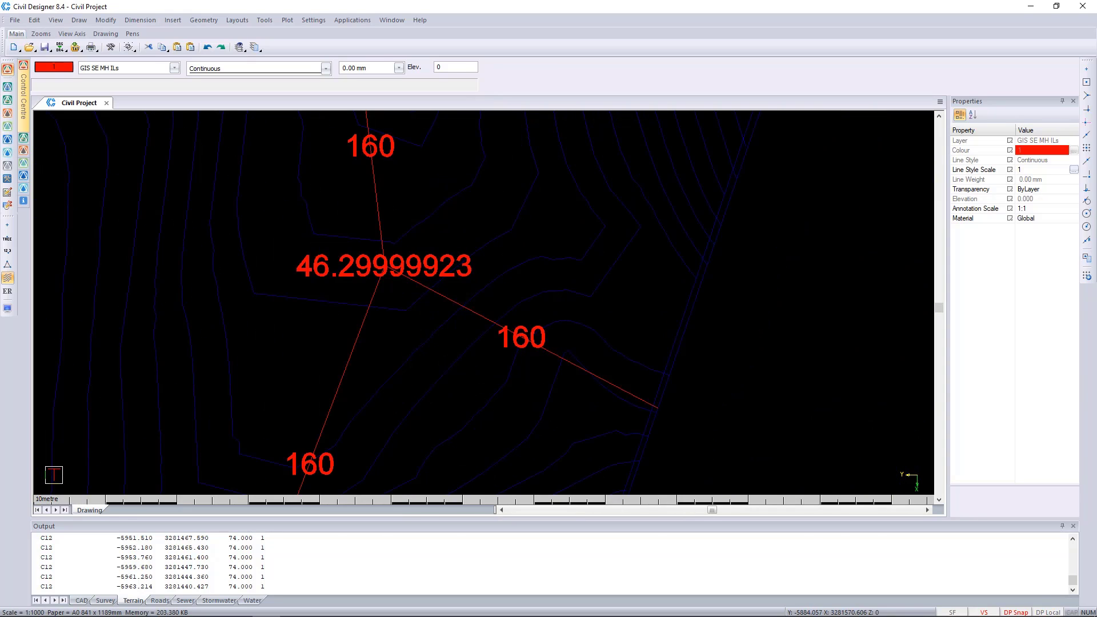
scroll(483, 301, down, 1)
scroll(630, 399, up, 1)
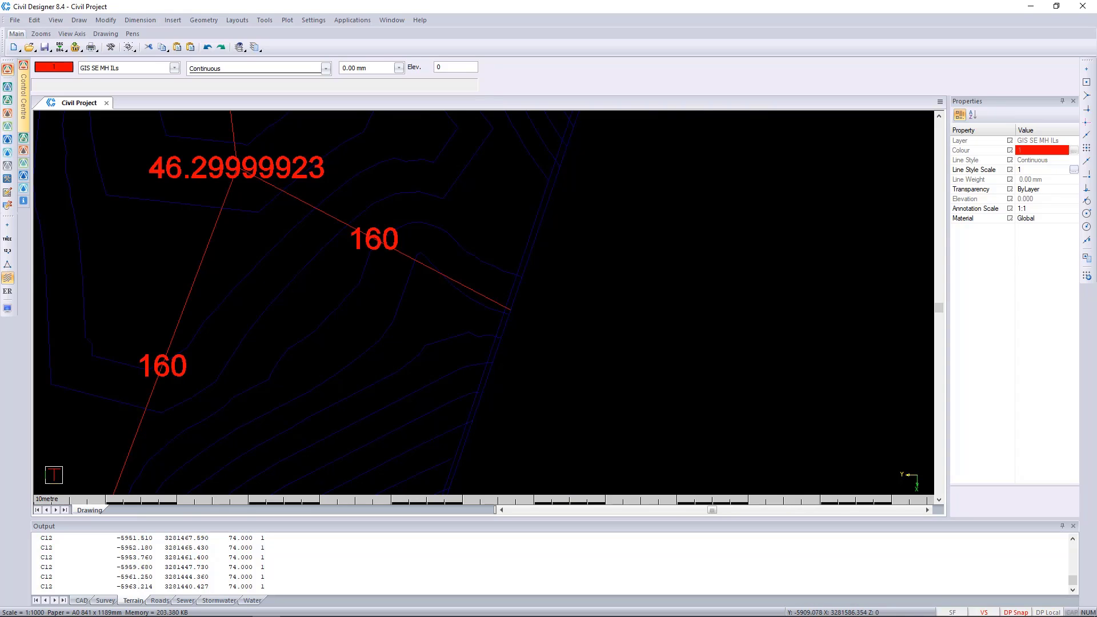
scroll(452, 297, down, 1)
scroll(491, 303, down, 1)
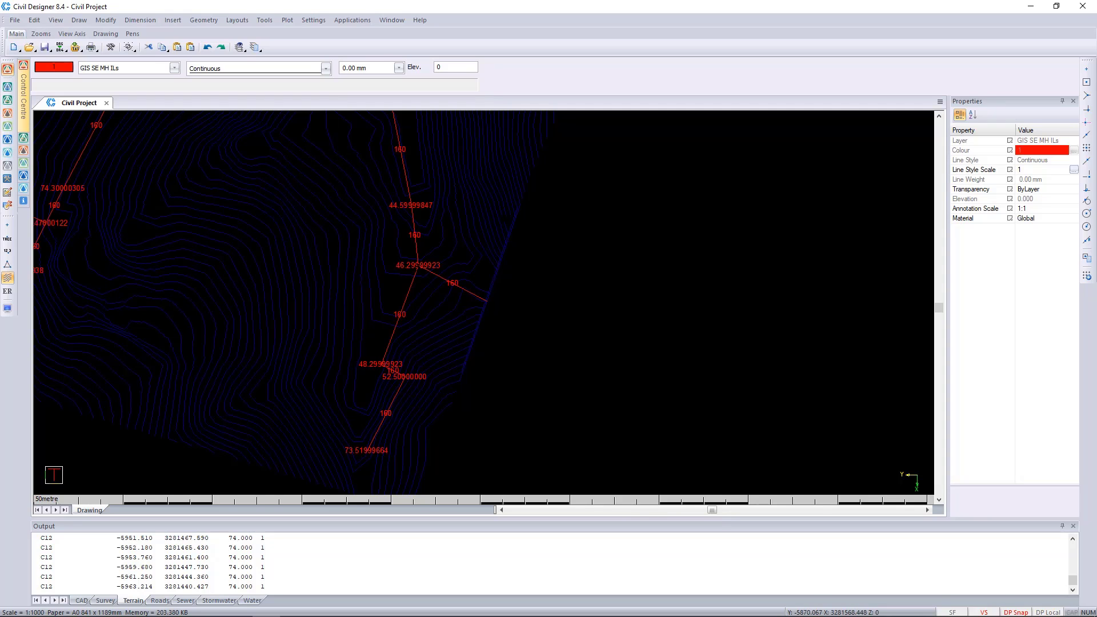
scroll(495, 306, up, 3)
scroll(501, 308, down, 2)
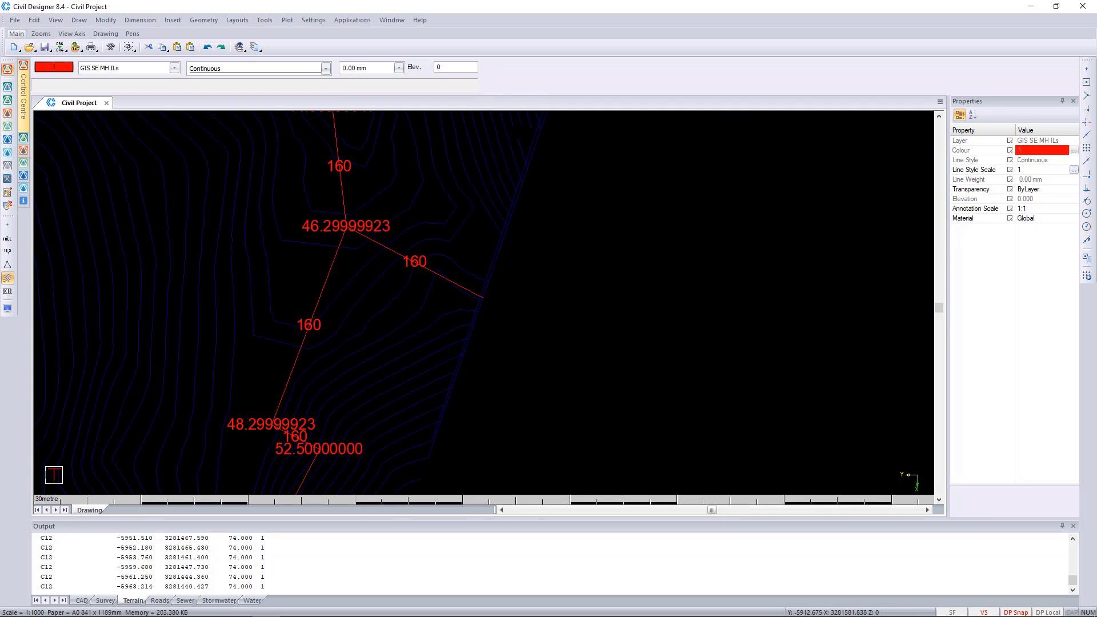
scroll(482, 300, down, 1)
mouse_move(440, 359)
middle_down()
mouse_move(471, 314)
mouse_move(531, 350)
mouse_move(537, 376)
middle_up()
middle_drag(186, 287, 408, 362)
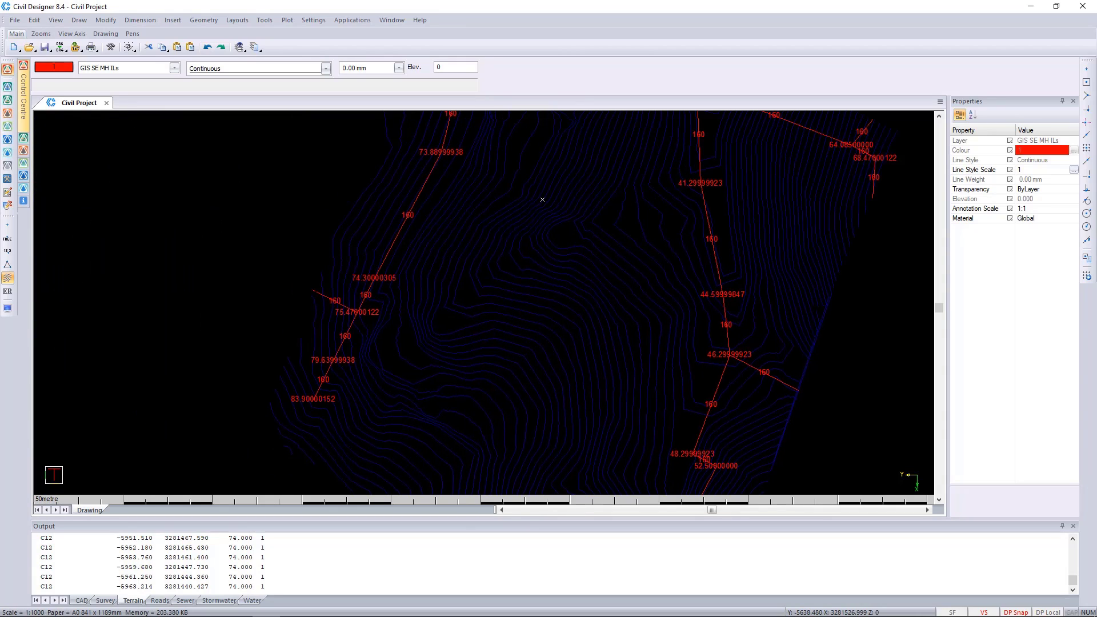
Delete the eastern sewer line's side branch from the 46.3 manhole to the site boundary, together with its 160 diameter label
mouse_move(542, 199)
middle_down()
mouse_move(531, 331)
mouse_move(383, 321)
mouse_move(371, 206)
middle_up()
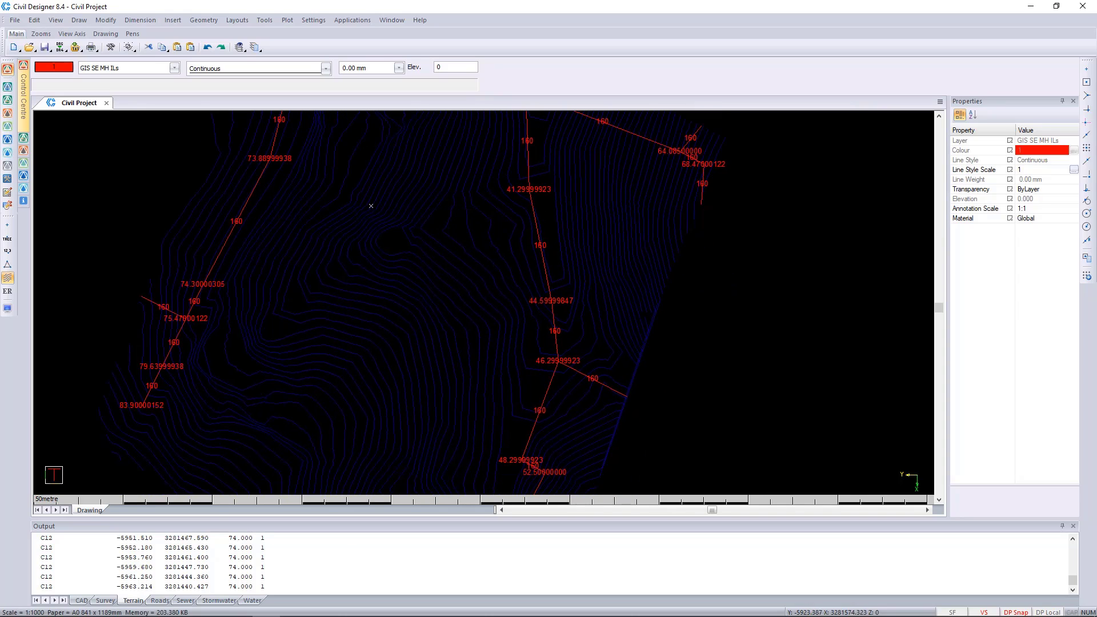
scroll(628, 394, up, 1)
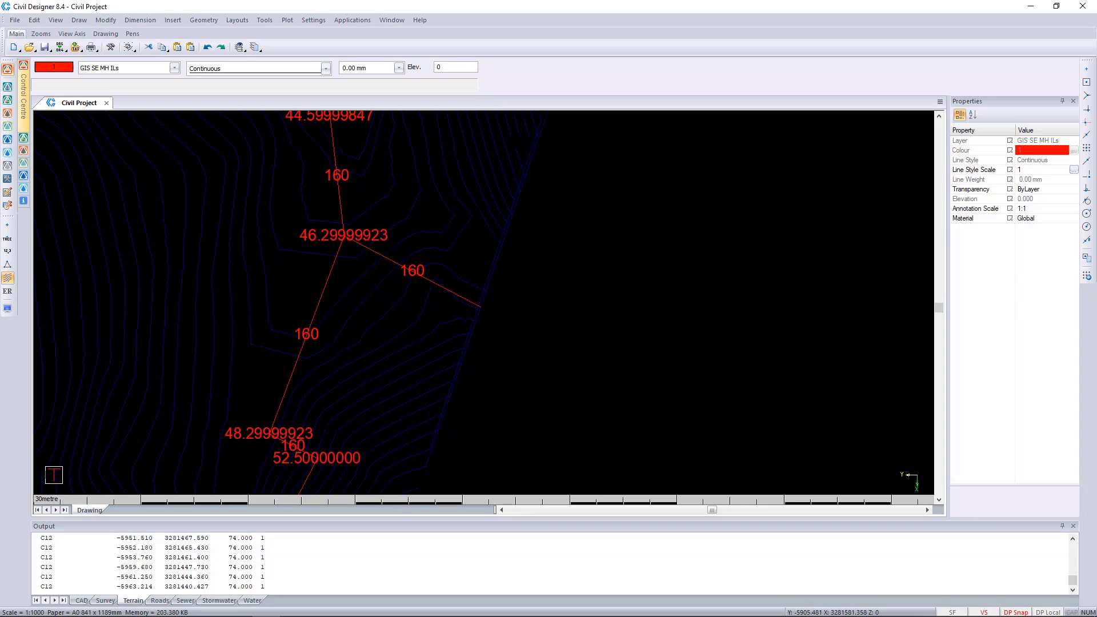
middle_drag(627, 394, 702, 418)
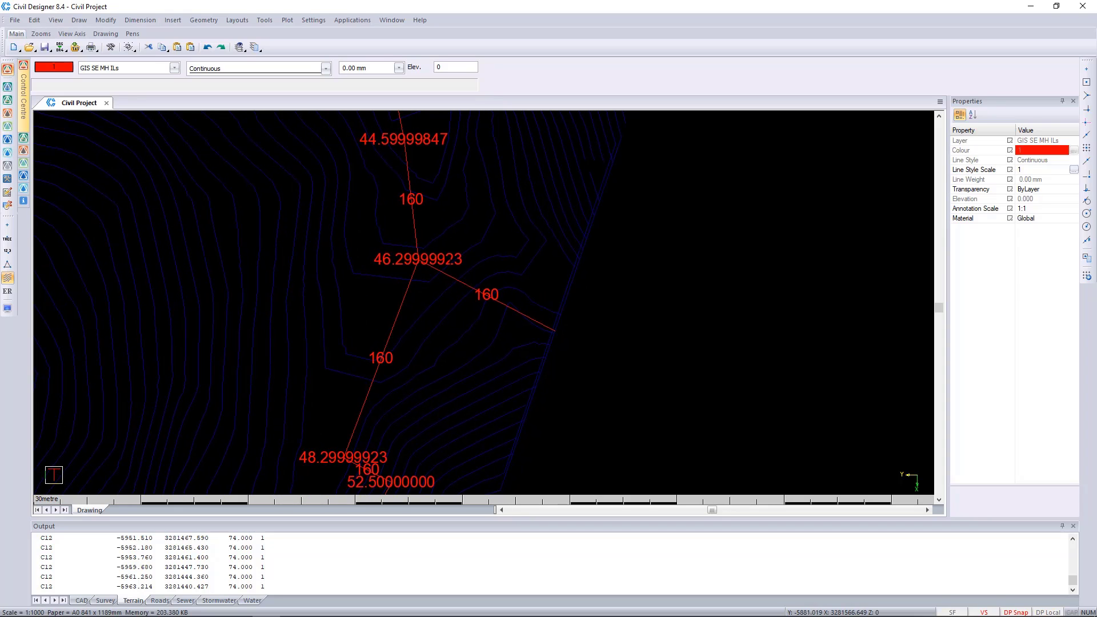
click(555, 327)
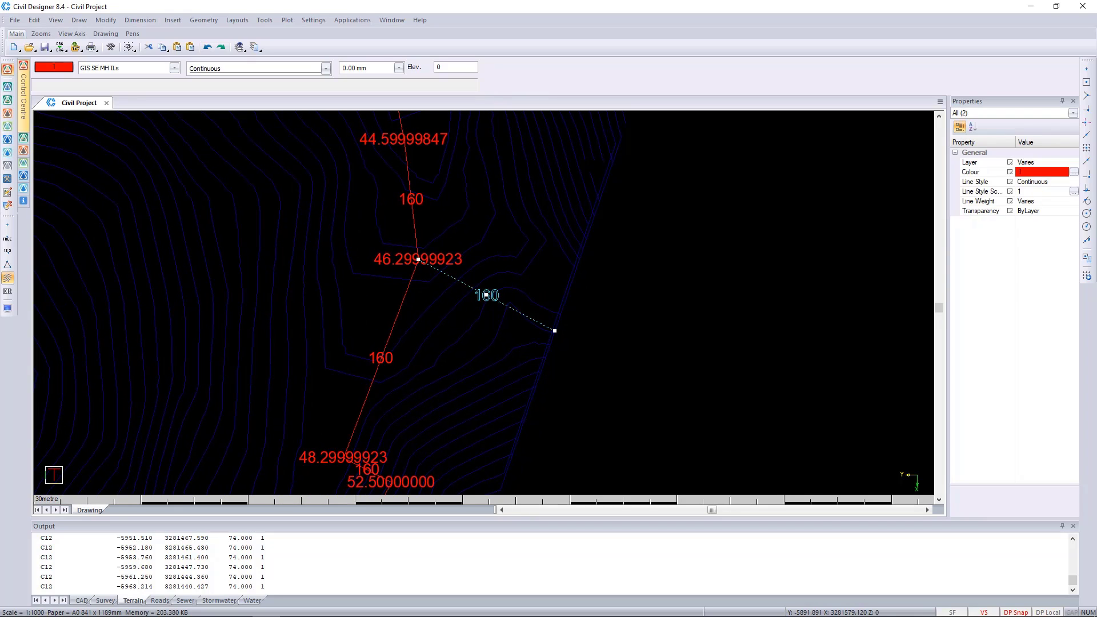
key(Delete)
Delete the short side branch on the western sewer line at the 75.47 manhole, together with its 160 diameter label
scroll(381, 215, down, 3)
scroll(269, 263, up, 5)
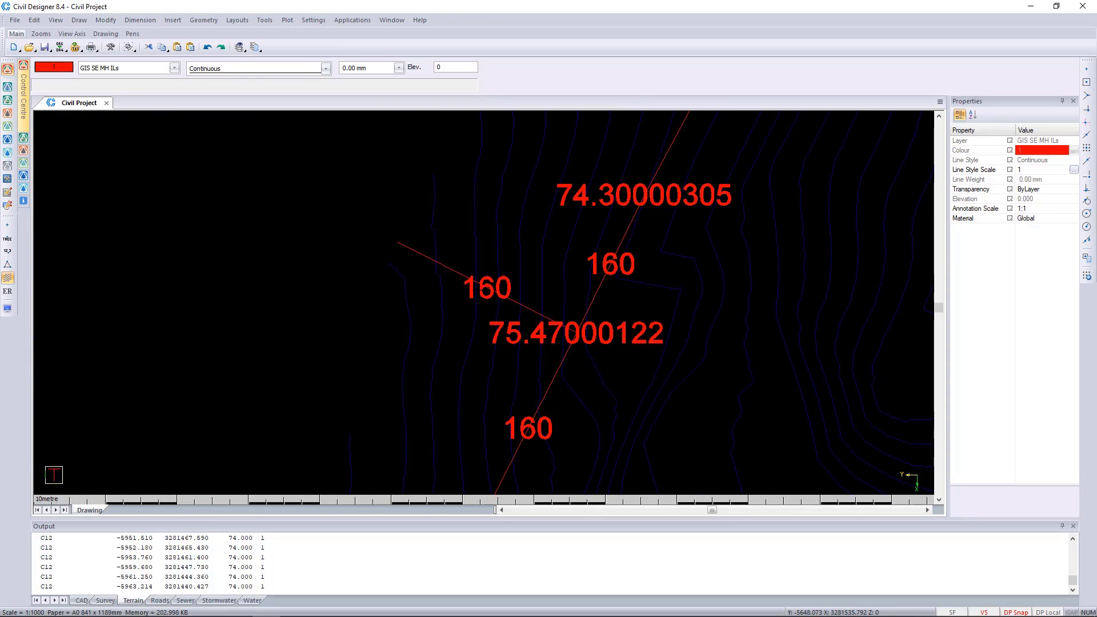
click(318, 206)
key(Delete)
scroll(433, 401, down, 3)
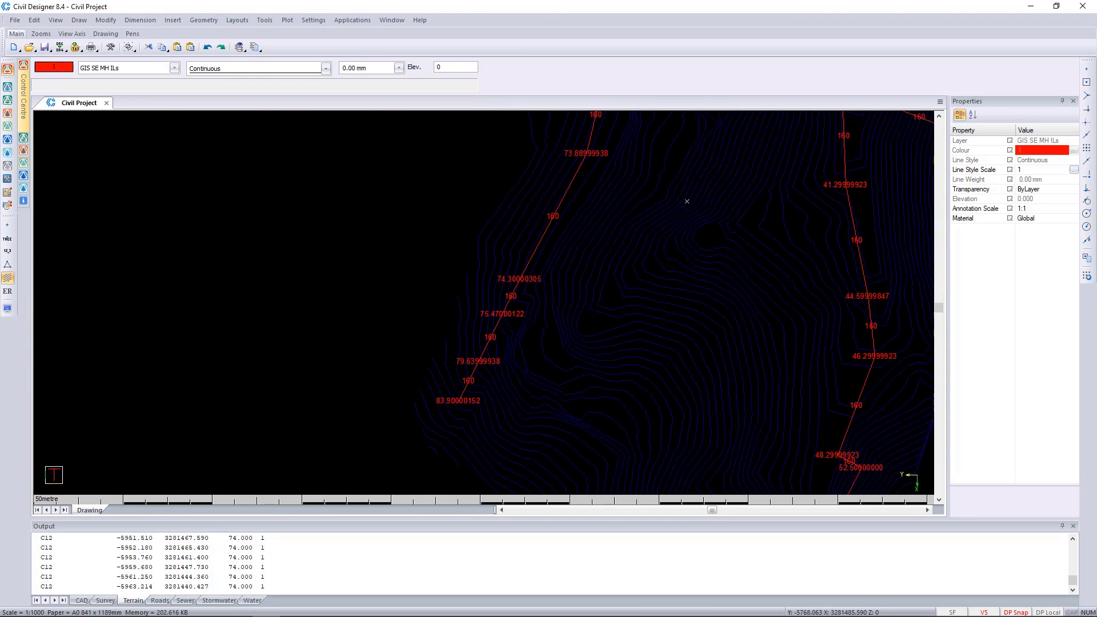
Delete the two dead-end stub pipes and their 160 labels at the 64.085 and 68.47 manholes on the north-eastern branch
middle_drag(688, 201, 377, 358)
scroll(780, 280, up, 2)
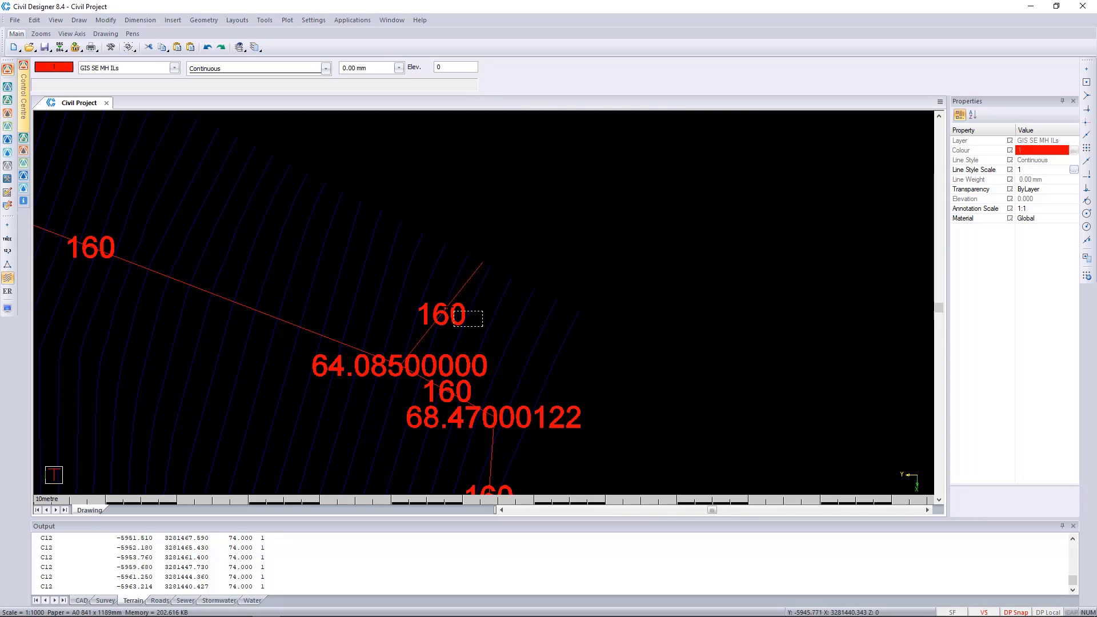
click(441, 314)
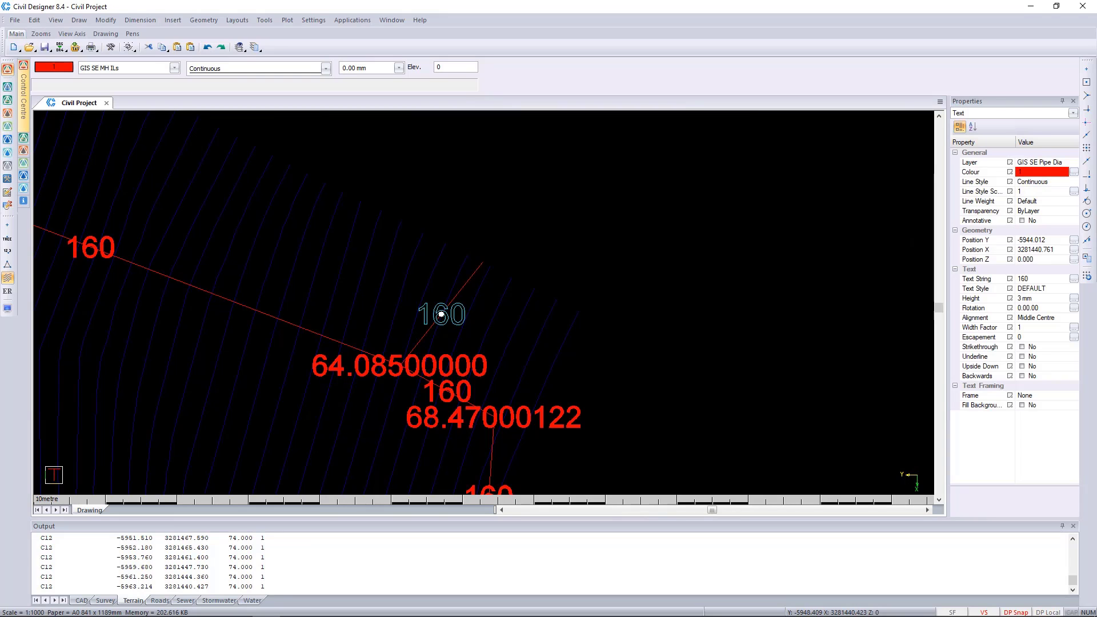
key(Escape)
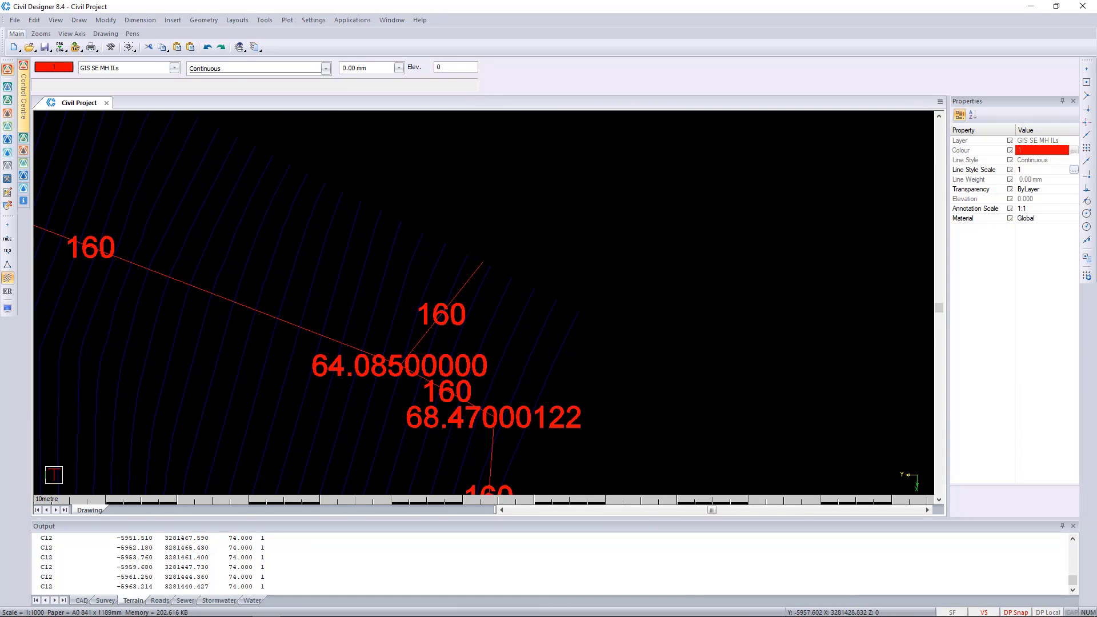
scroll(504, 304, down, 2)
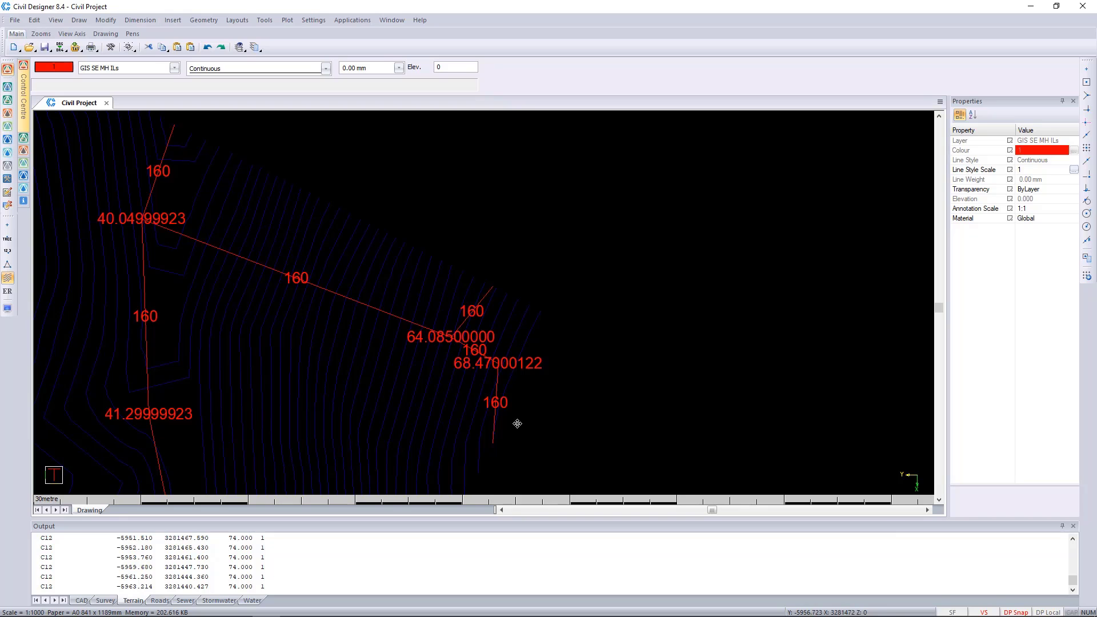
middle_drag(517, 424, 558, 382)
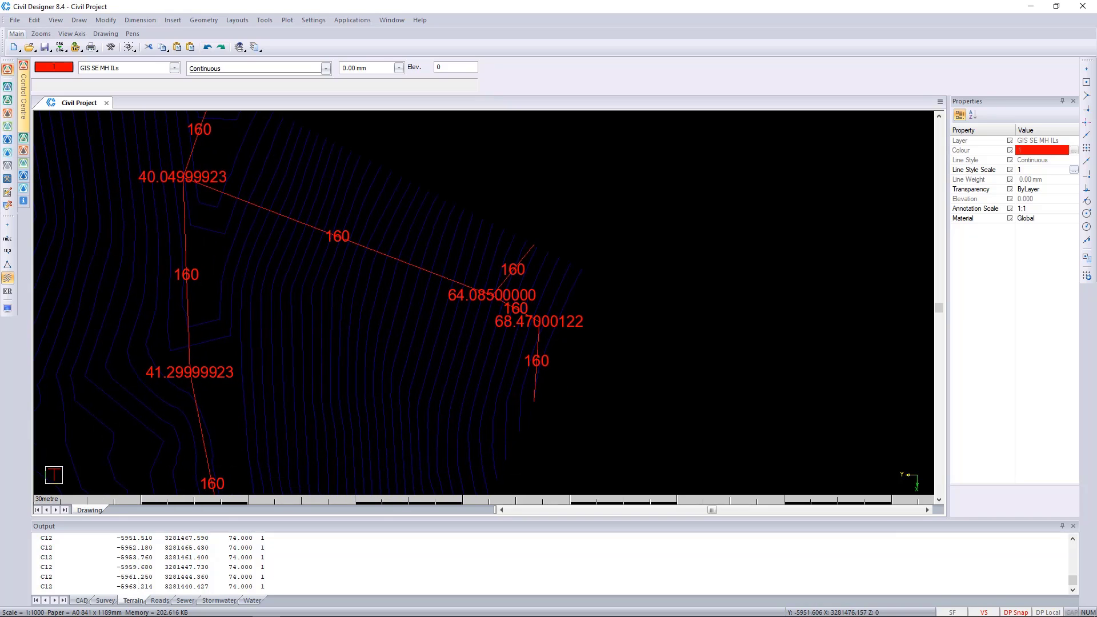
drag(539, 275, 484, 238)
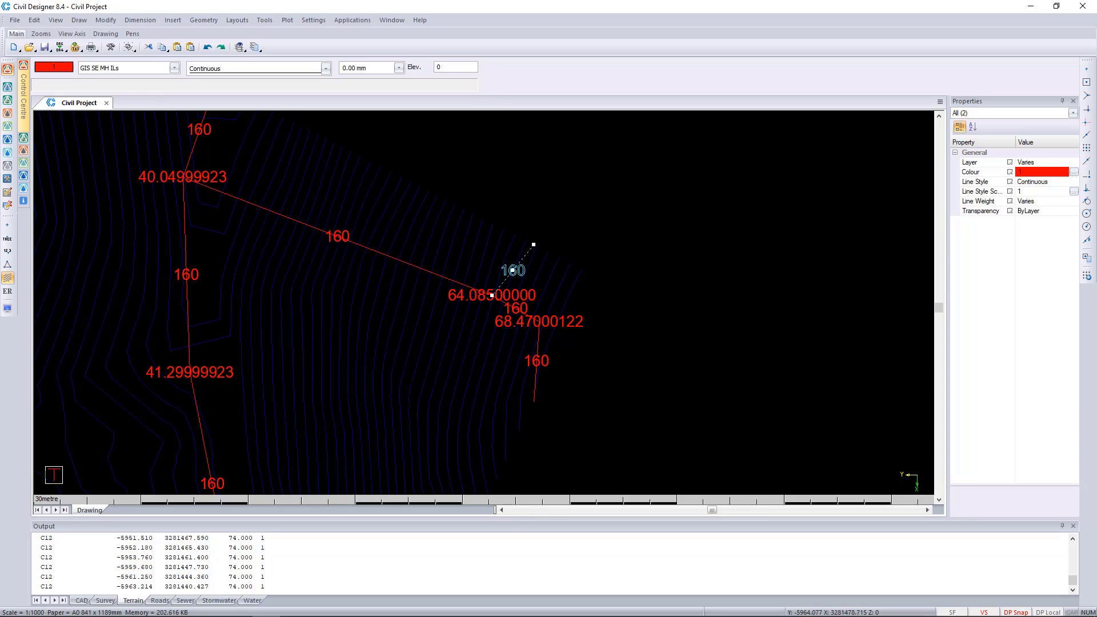
key(Escape)
drag(575, 447, 508, 346)
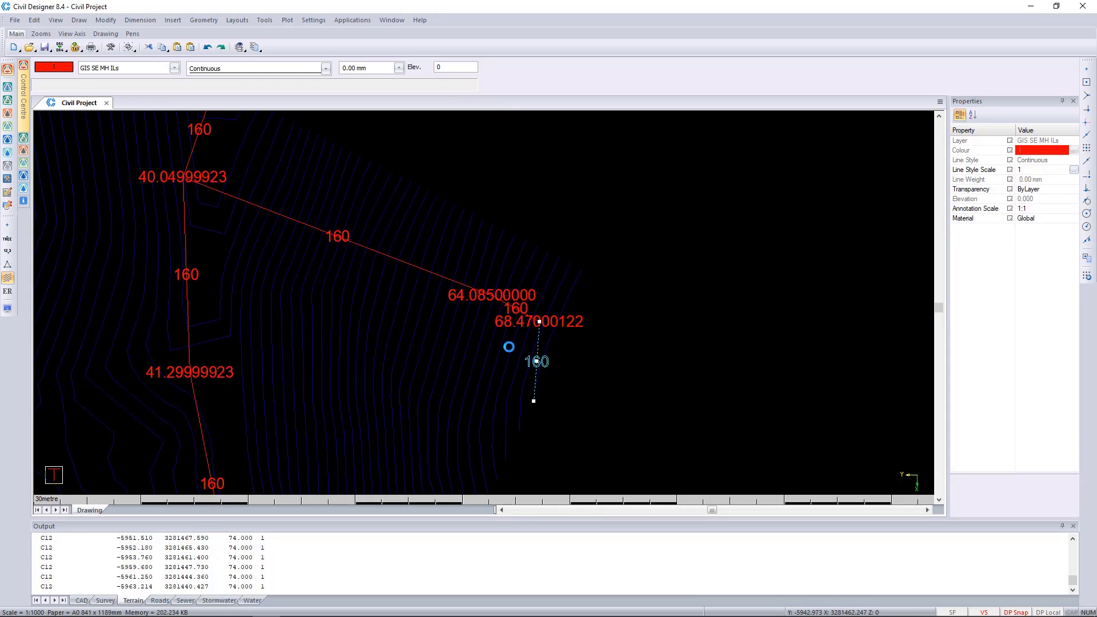
key(Delete)
Examine the northern end of the western sewer line for remaining stub pipes beyond the last manhole
middle_drag(338, 365, 470, 404)
scroll(470, 404, down, 3)
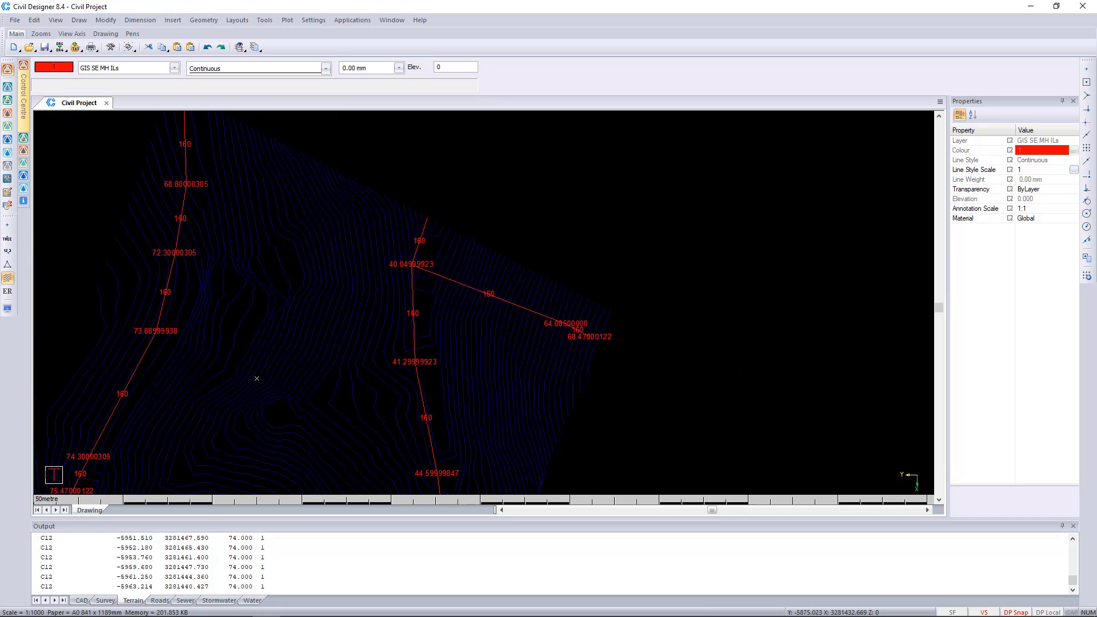
middle_drag(256, 378, 295, 492)
scroll(219, 220, up, 2)
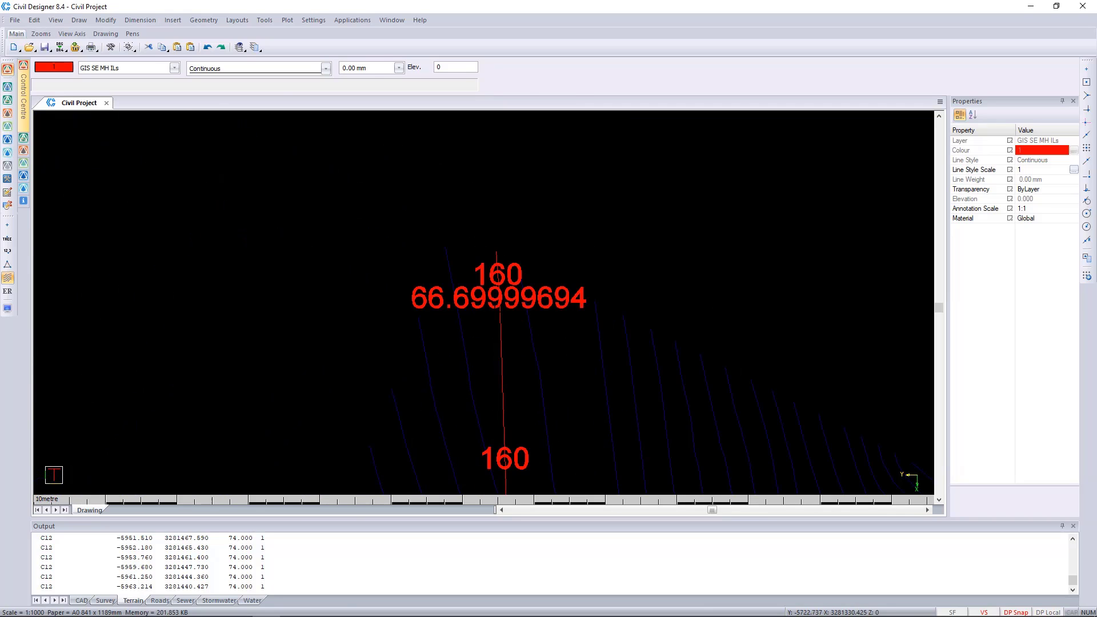
scroll(487, 303, down, 1)
middle_drag(581, 414, 490, 196)
Check the eastern sewer line from its northern end to its southernmost manhole for leftover stubs, and return to an overview
middle_drag(852, 360, 654, 326)
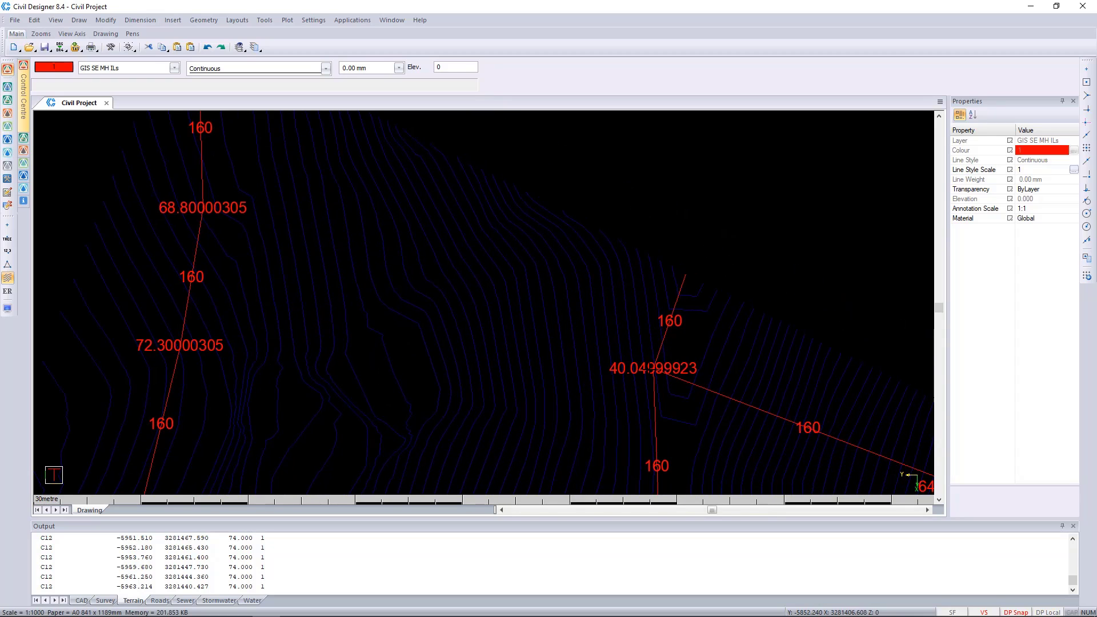
mouse_move(688, 301)
middle_down()
mouse_move(713, 154)
mouse_move(644, 264)
middle_up()
scroll(483, 303, up, 3)
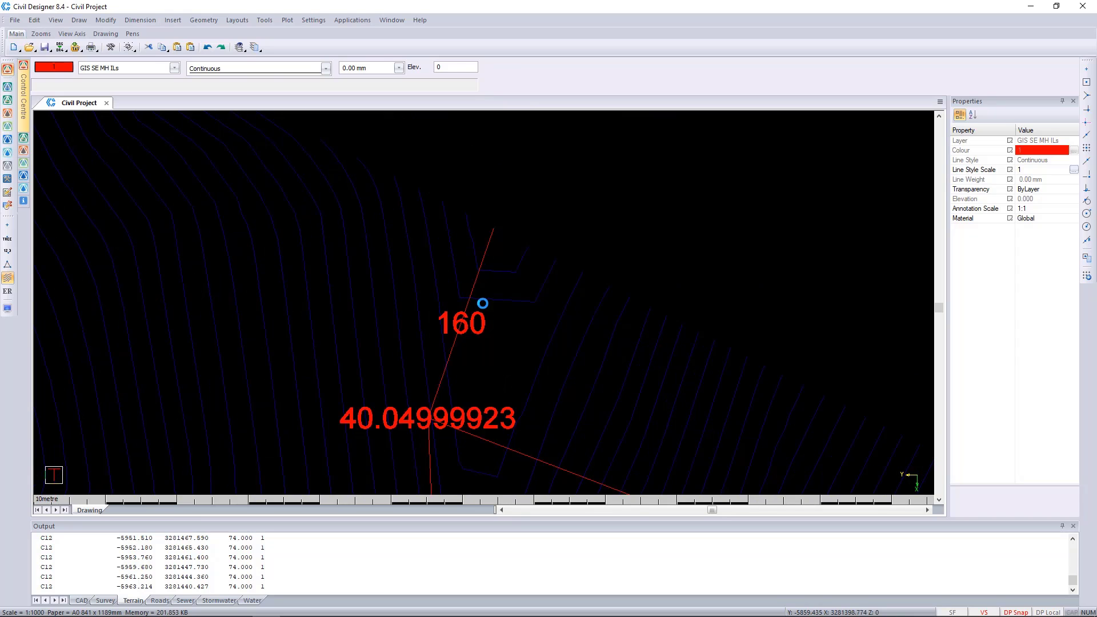
scroll(482, 304, down, 1)
middle_drag(501, 394, 506, 212)
middle_drag(513, 382, 502, 210)
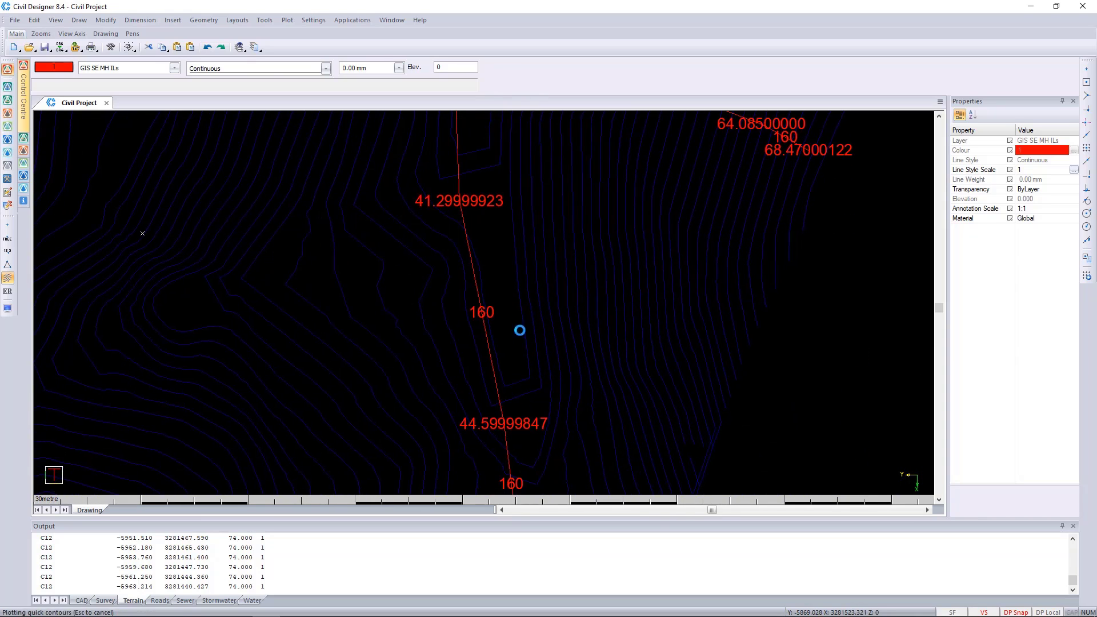
middle_drag(519, 403, 557, 197)
mouse_move(547, 361)
middle_down()
mouse_move(609, 167)
mouse_move(597, 233)
middle_up()
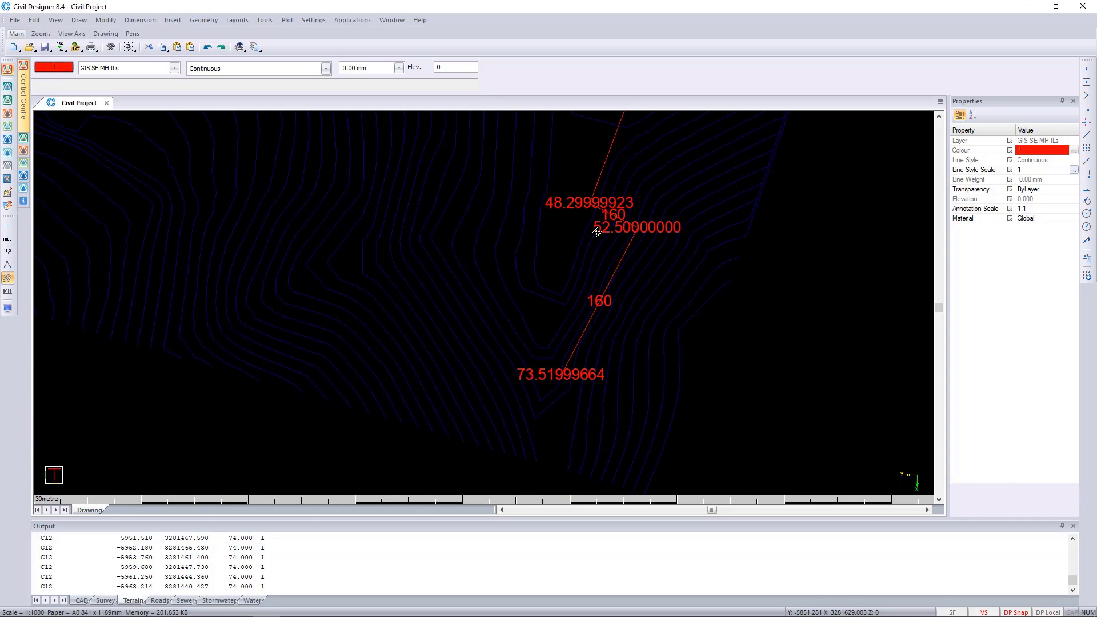
scroll(484, 303, down, 1)
scroll(453, 182, down, 1)
middle_drag(477, 280, 548, 380)
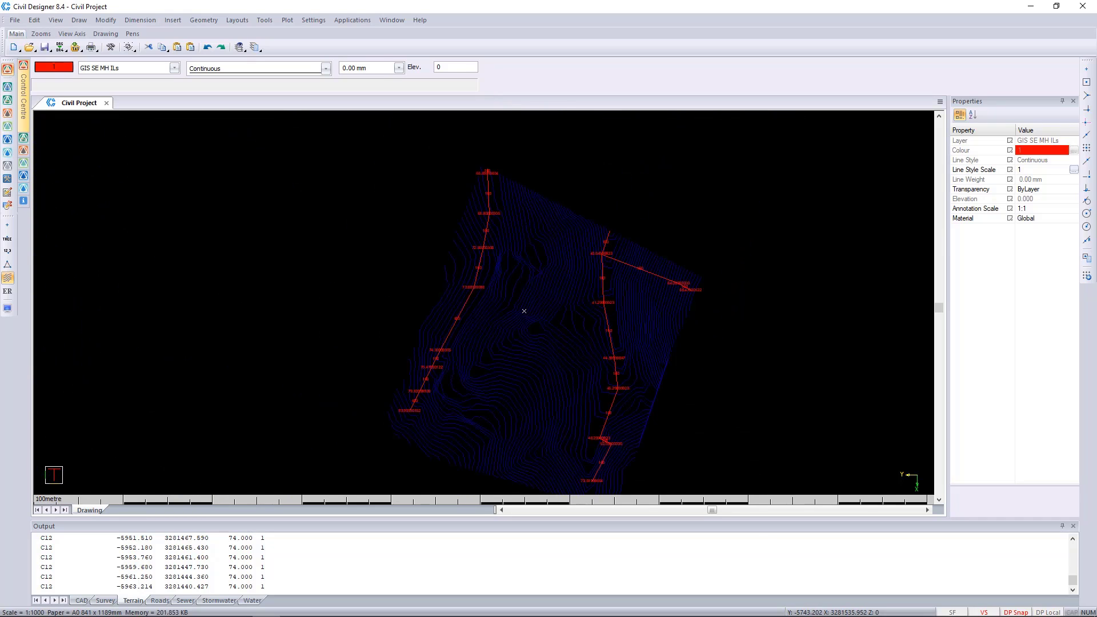
Delete the short stub pipe and its 160 label beyond the 66.7 manhole at the western line's northern end
scroll(421, 405, up, 1)
scroll(482, 265, up, 1)
middle_drag(646, 198, 477, 450)
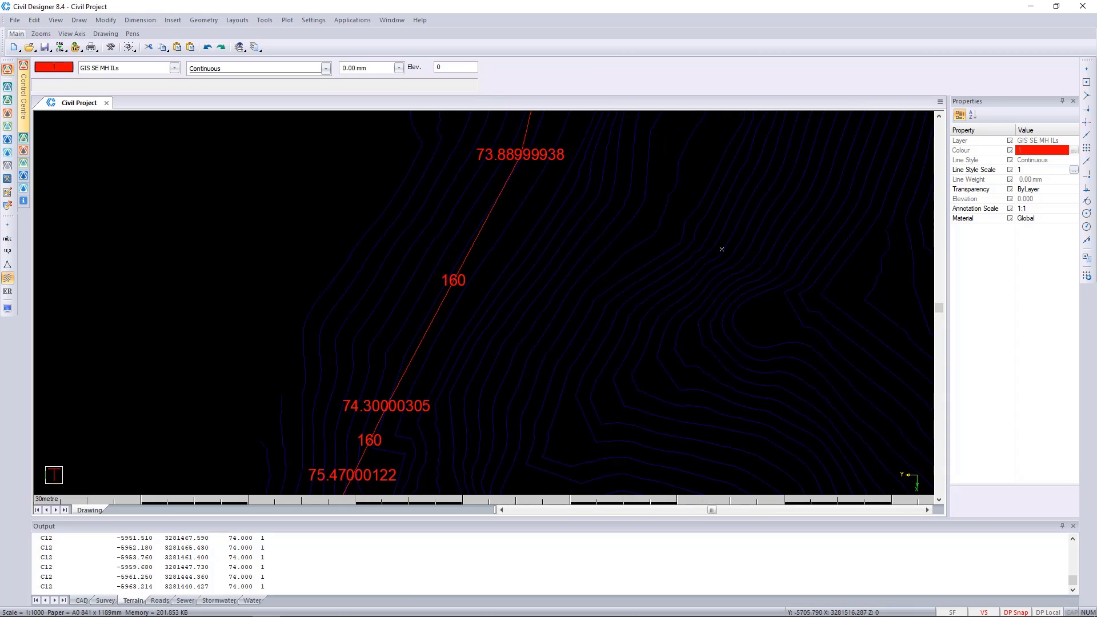
middle_drag(659, 142, 529, 439)
middle_drag(566, 211, 553, 397)
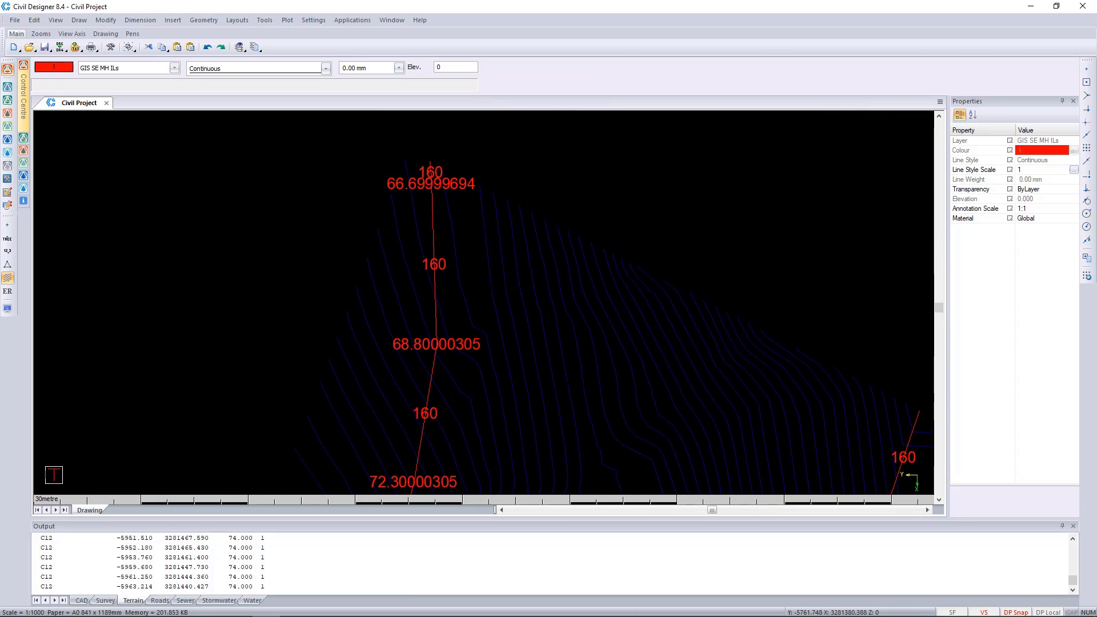
mouse_move(689, 415)
middle_down()
mouse_move(519, 301)
mouse_move(529, 372)
mouse_move(558, 407)
middle_up()
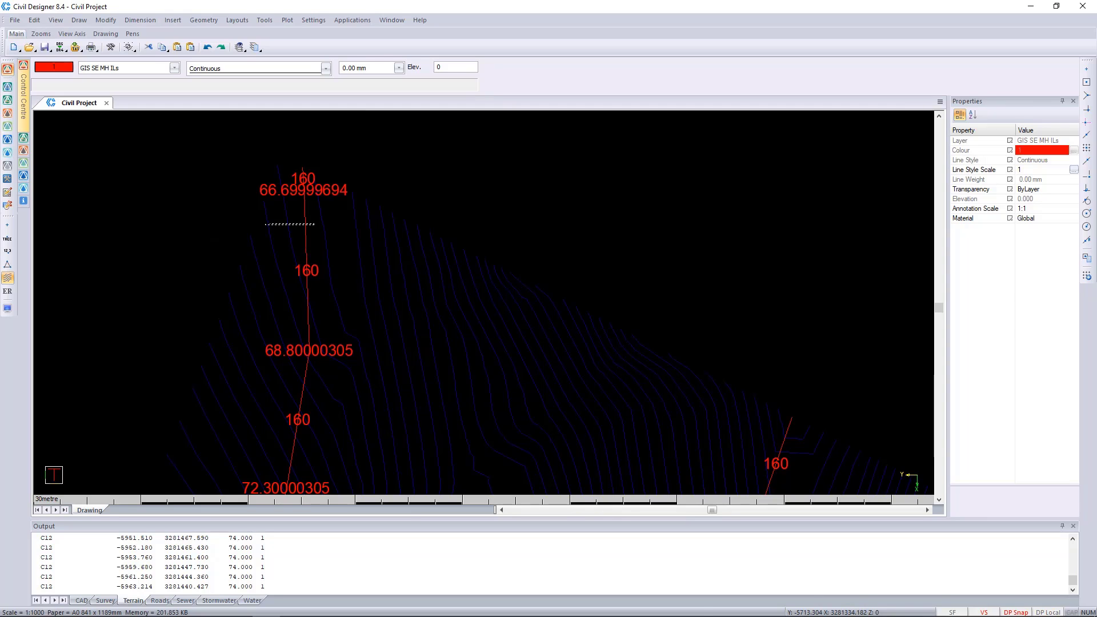
click(306, 279)
scroll(305, 185, up, 2)
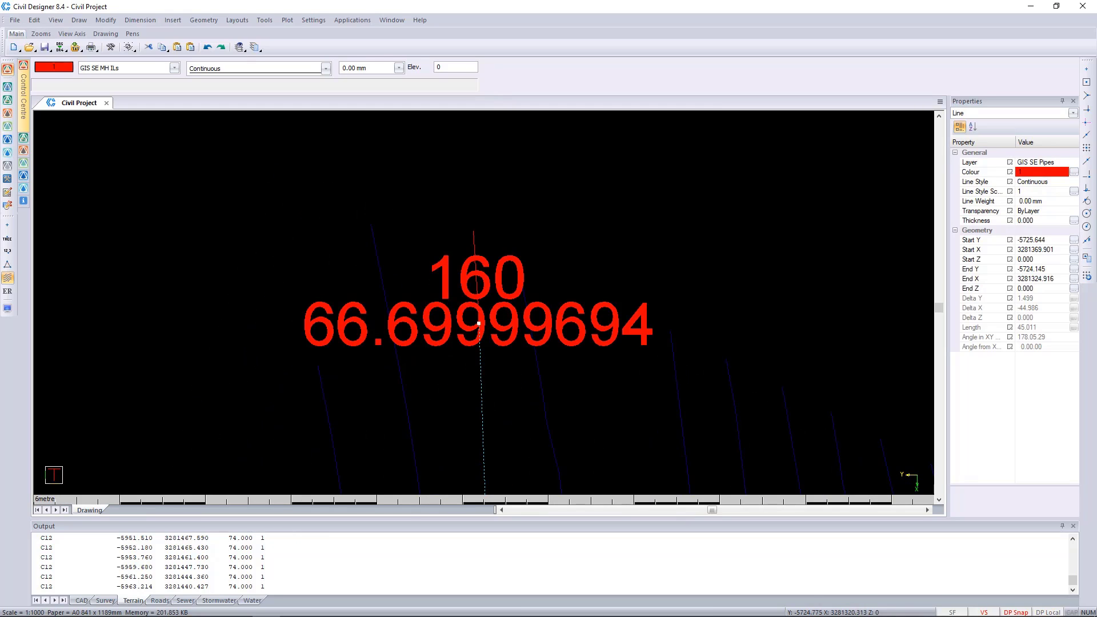
key(Escape)
drag(487, 229, 430, 239)
drag(525, 238, 421, 302)
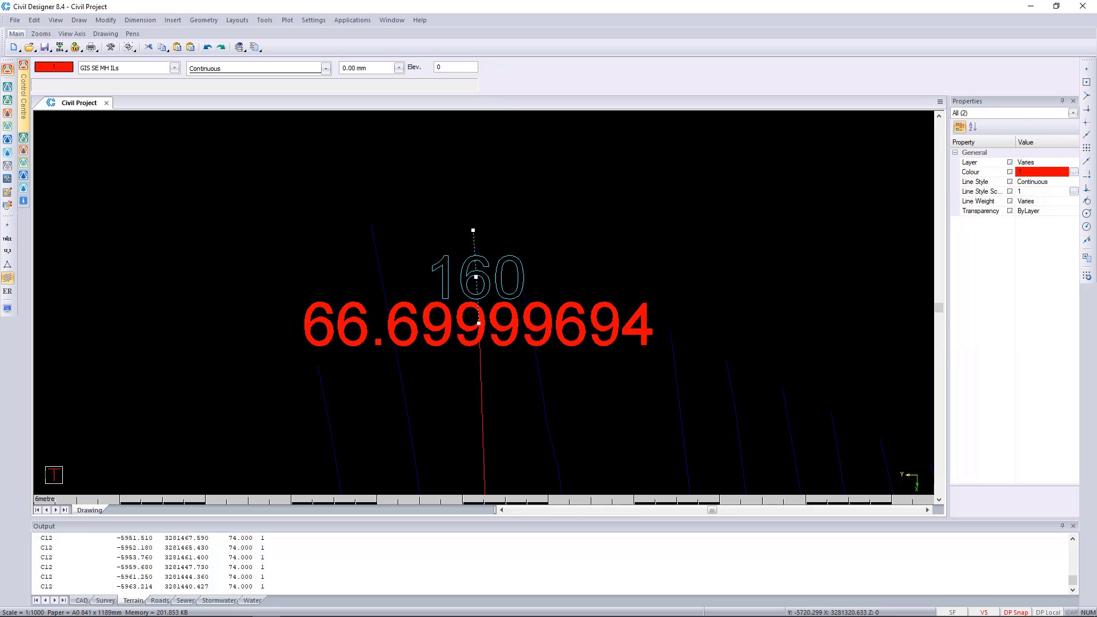
key(Delete)
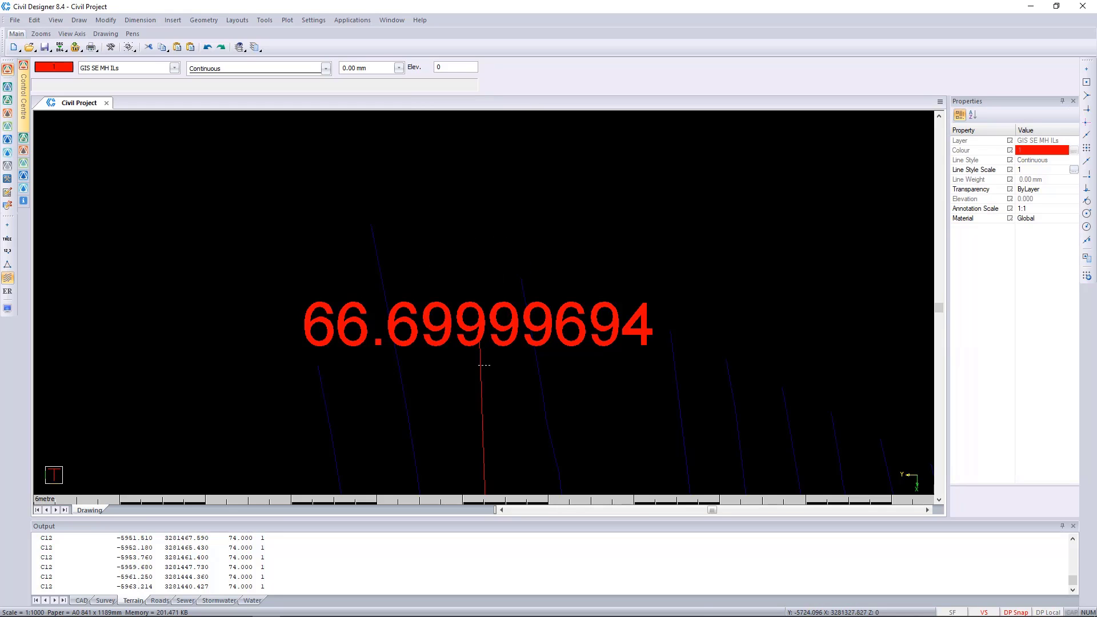
Select the northernmost remaining pipe of the western line and the pipe running north from the eastern line's 40.05 manhole
click(481, 364)
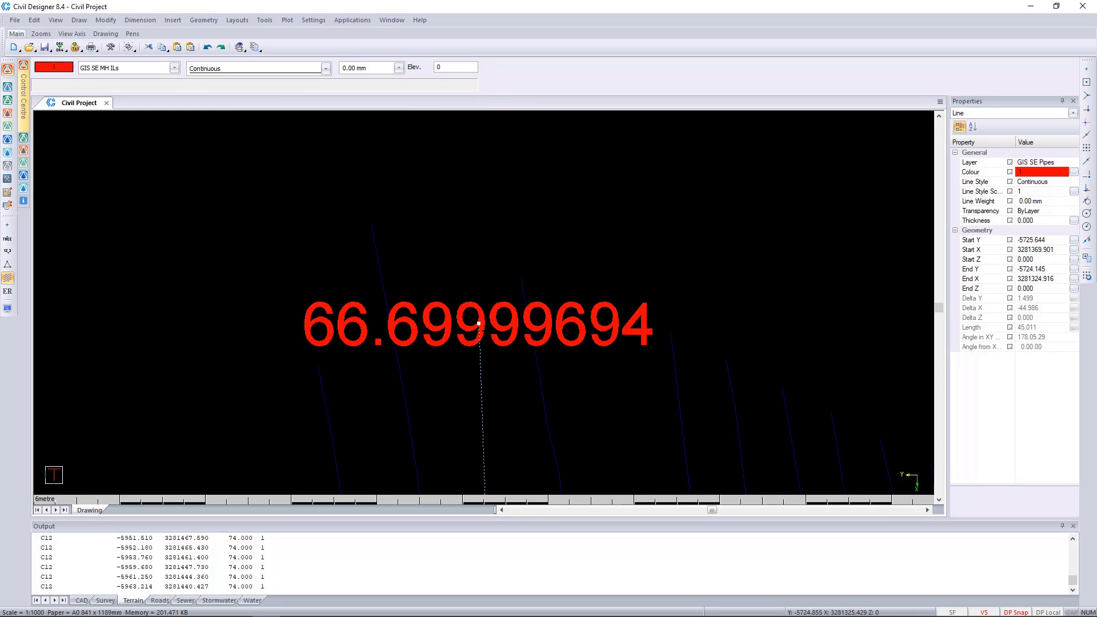
scroll(479, 314, down, 3)
scroll(537, 307, up, 3)
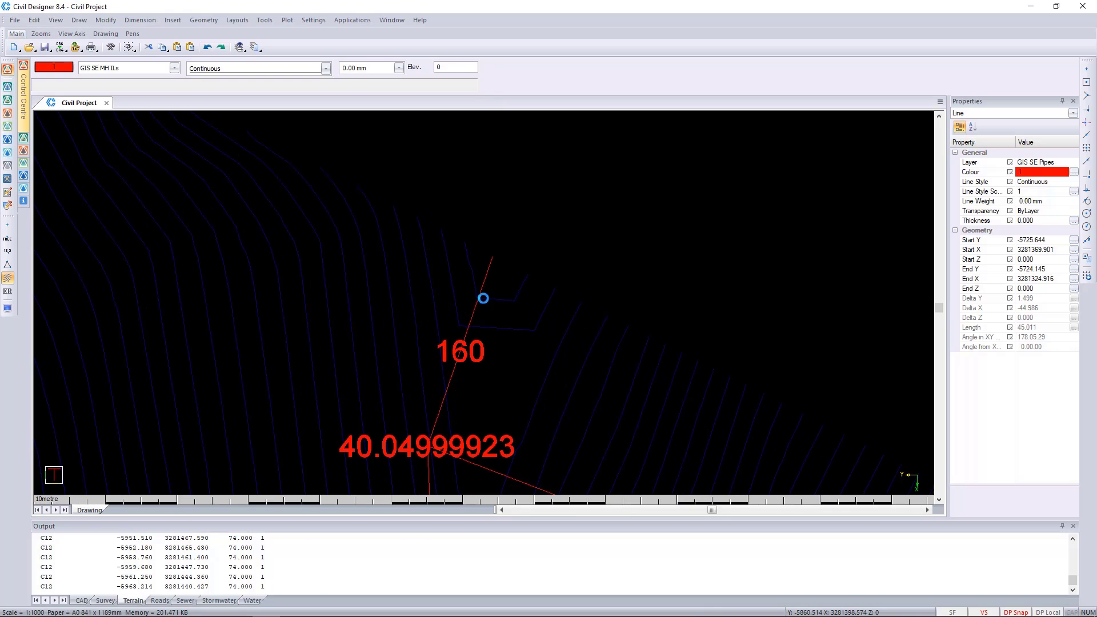
mouse_move(482, 298)
middle_down()
mouse_move(465, 194)
mouse_move(476, 222)
middle_up()
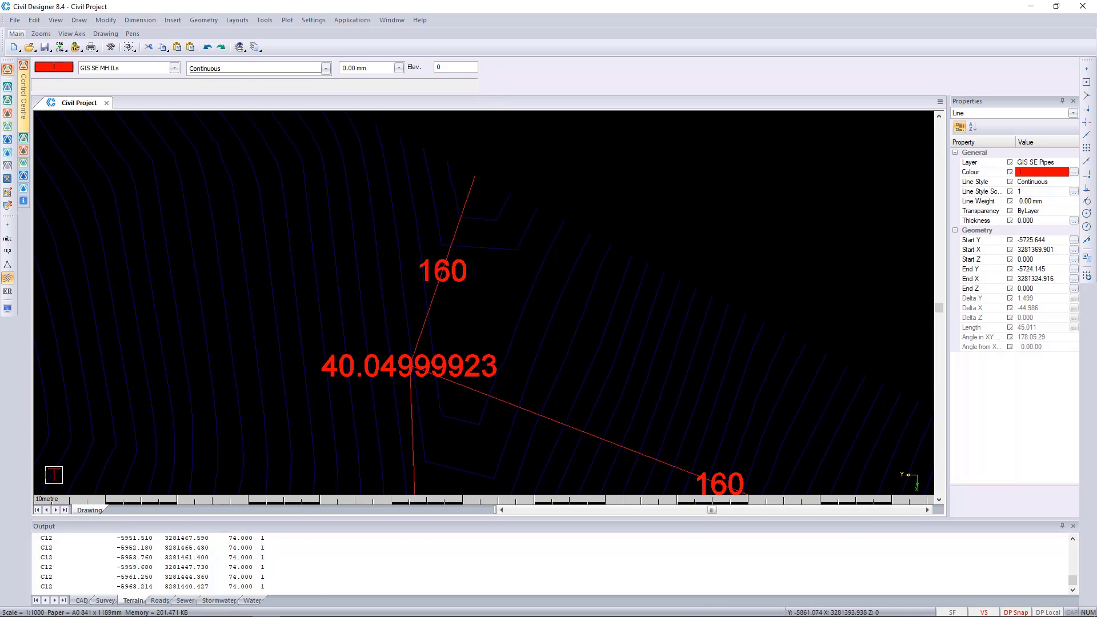
click(462, 212)
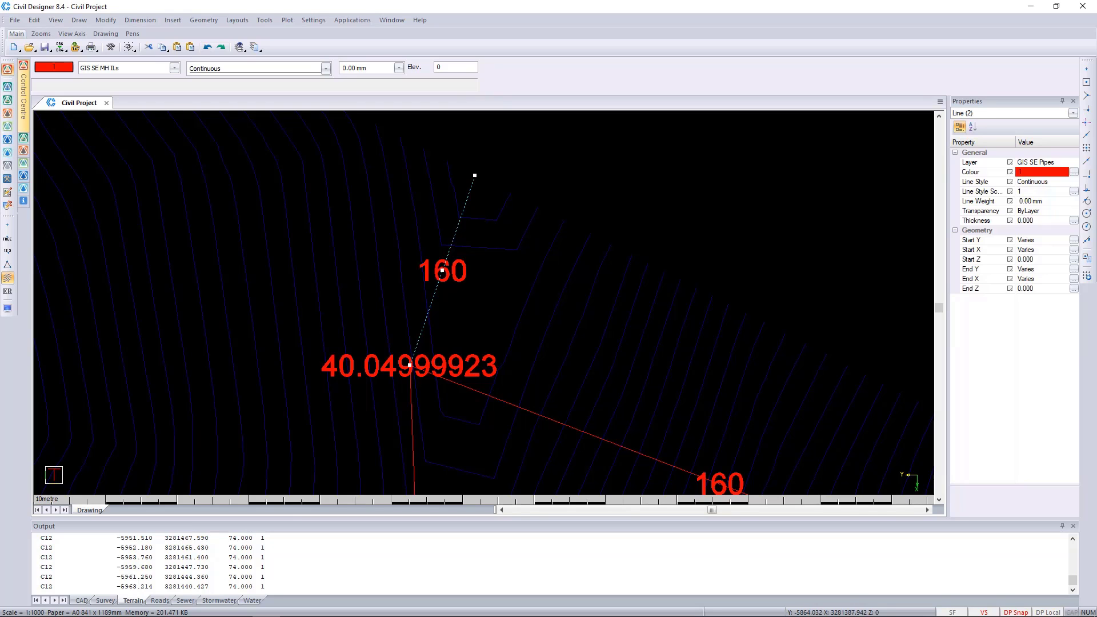
middle_drag(475, 174, 427, 272)
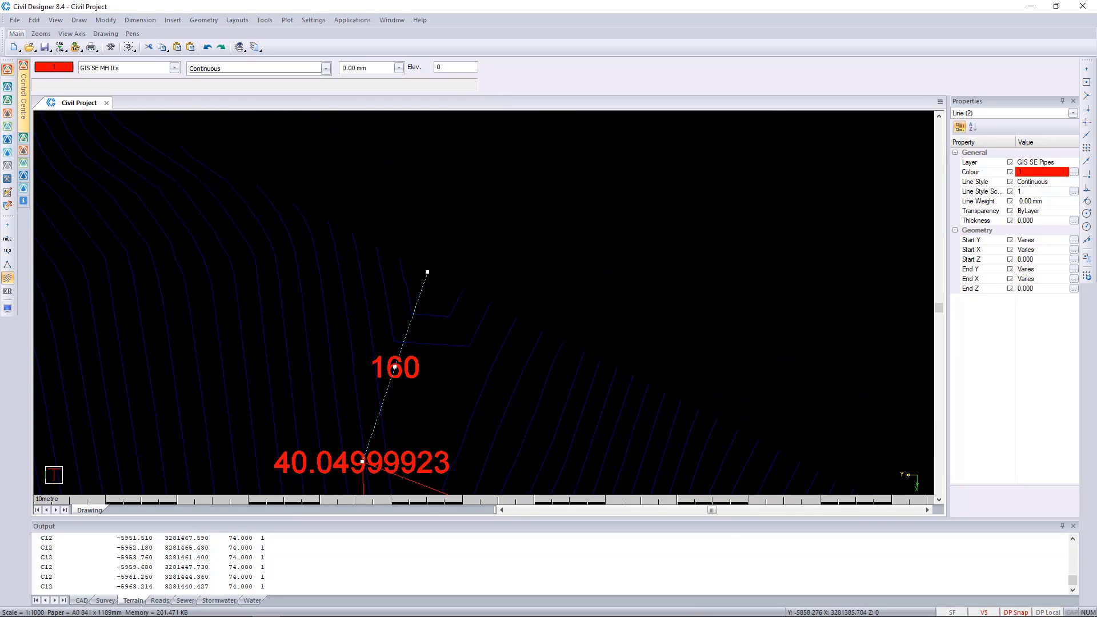
Display the terrain line model to check the eastern pipe's northern end against the terrain boundary, and hide the model again
click(7, 264)
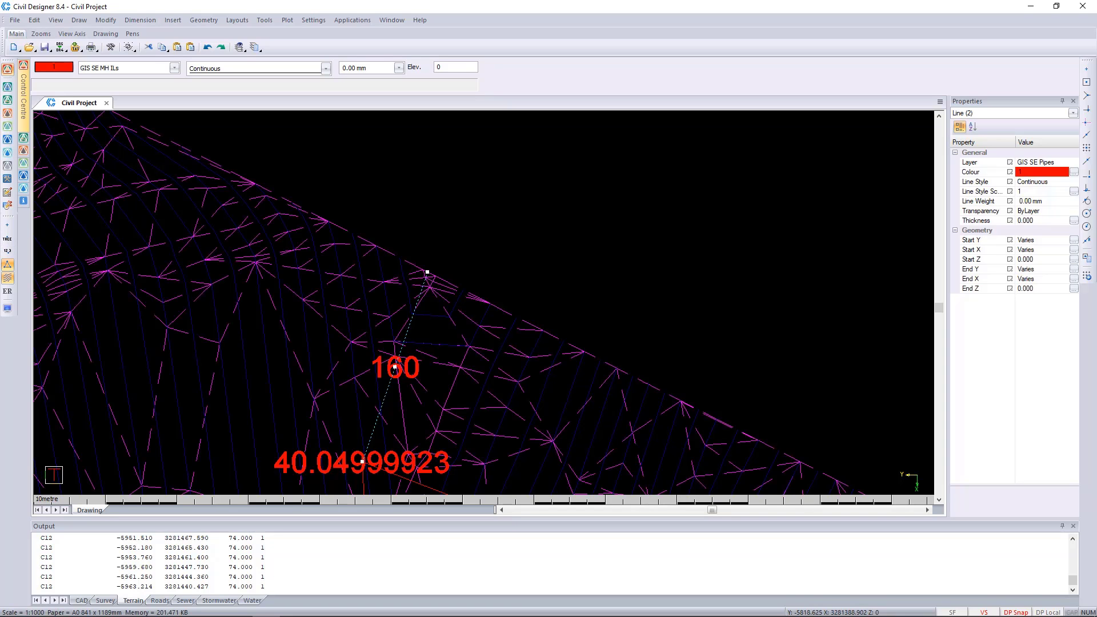
scroll(443, 272, up, 5)
scroll(444, 272, down, 5)
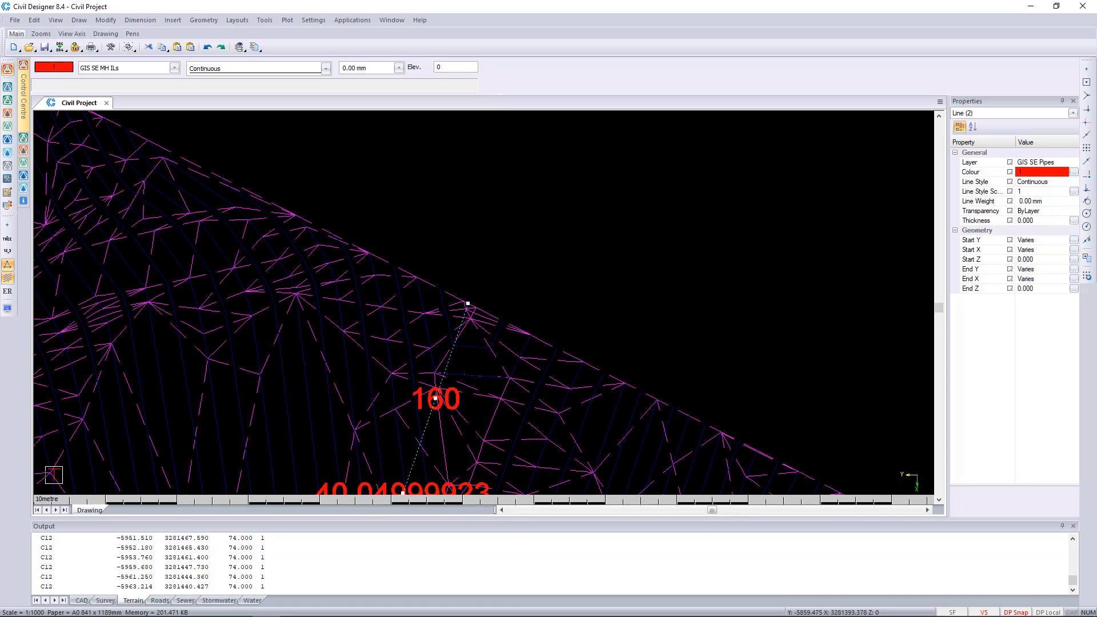
click(7, 264)
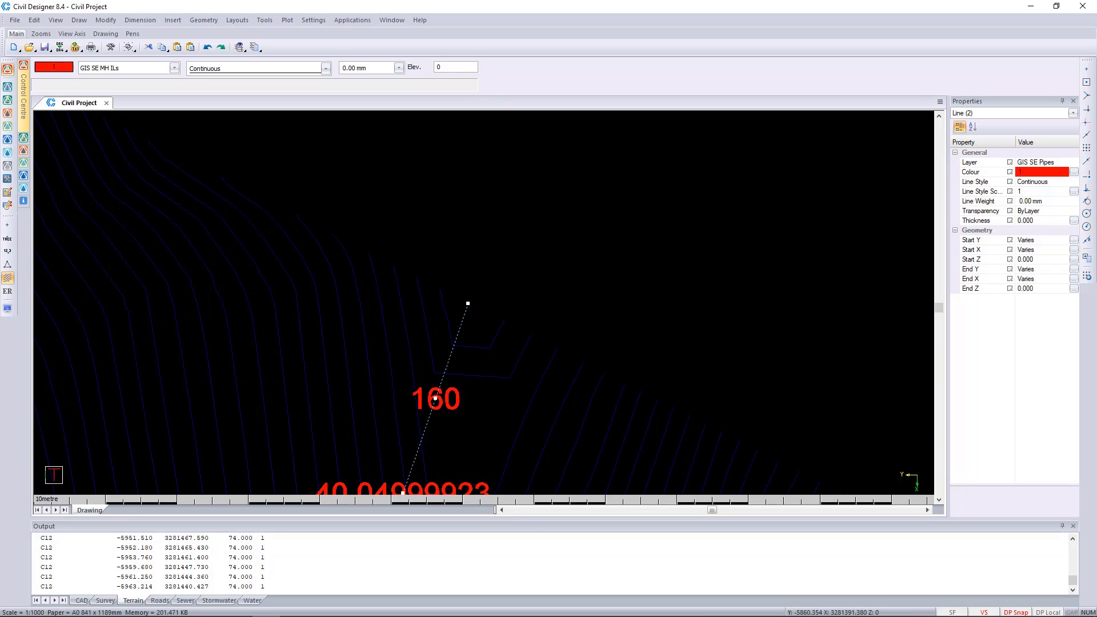
Stretch the northern end of the pipe above the 40.05 manhole slightly southward to shorten it, and clear the selection
click(468, 303)
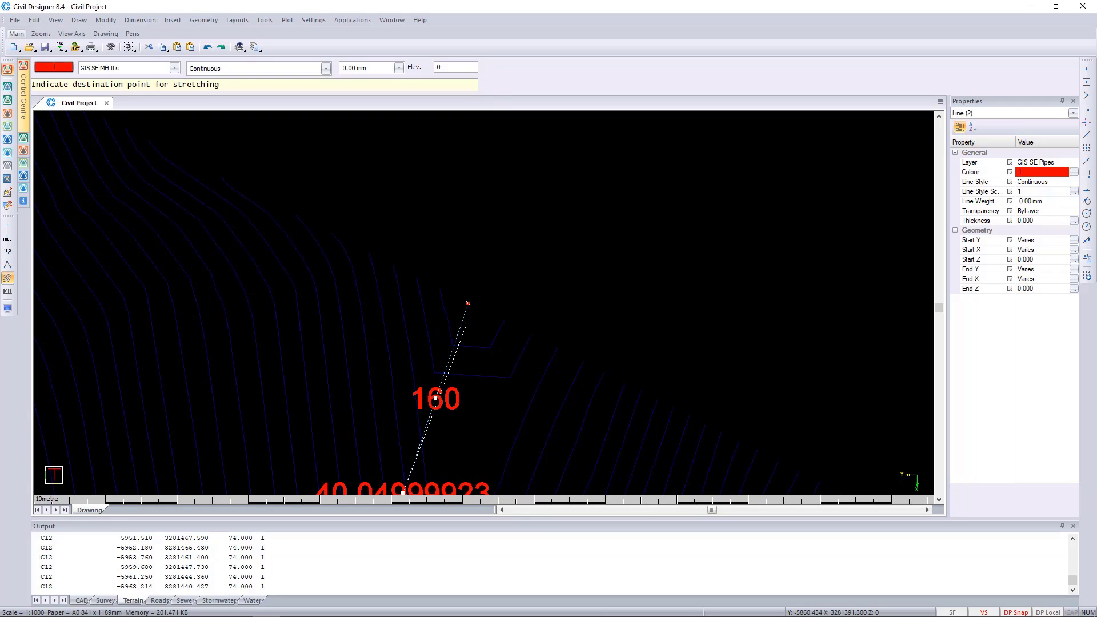
click(461, 323)
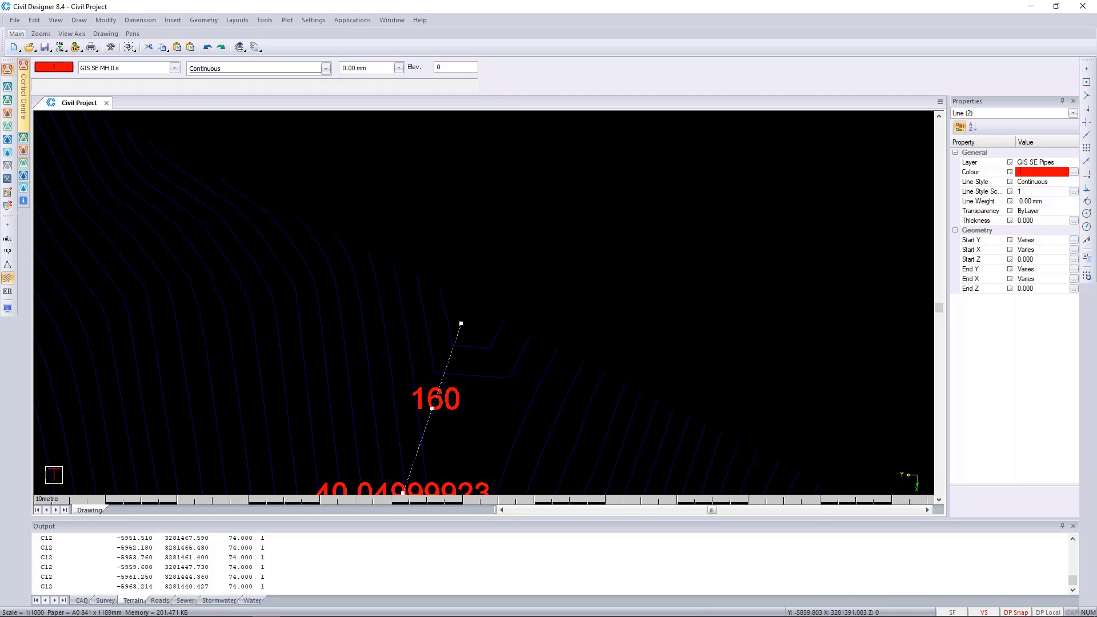
key(Escape)
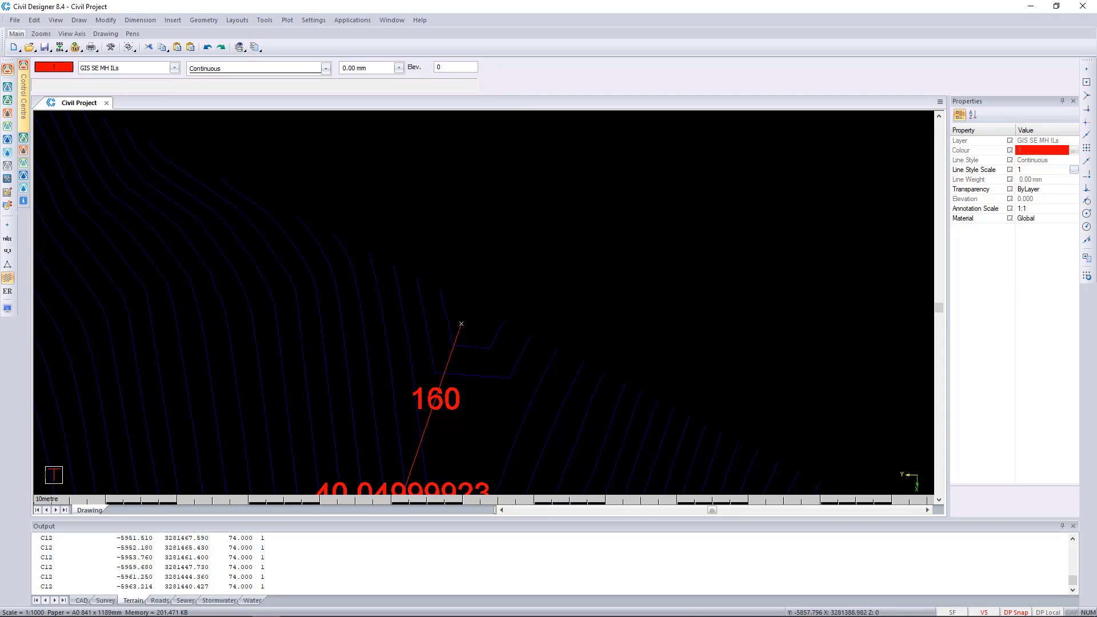
Make CAD SE Outfall the current drawing layer
scroll(491, 322, down, 3)
scroll(313, 268, down, 1)
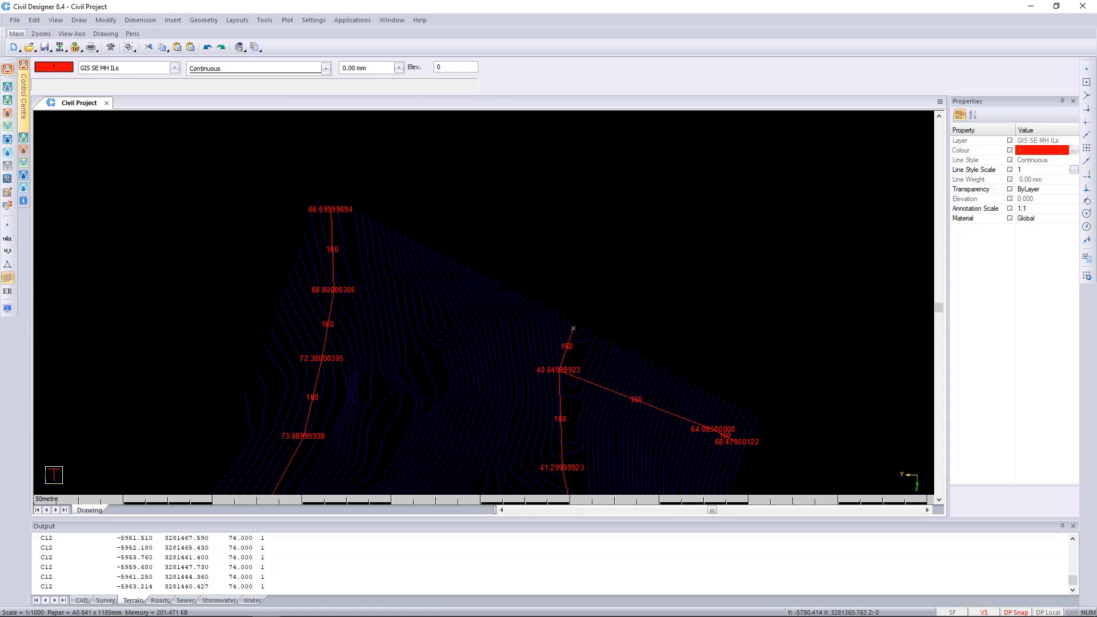
middle_drag(348, 226, 398, 292)
scroll(409, 290, up, 3)
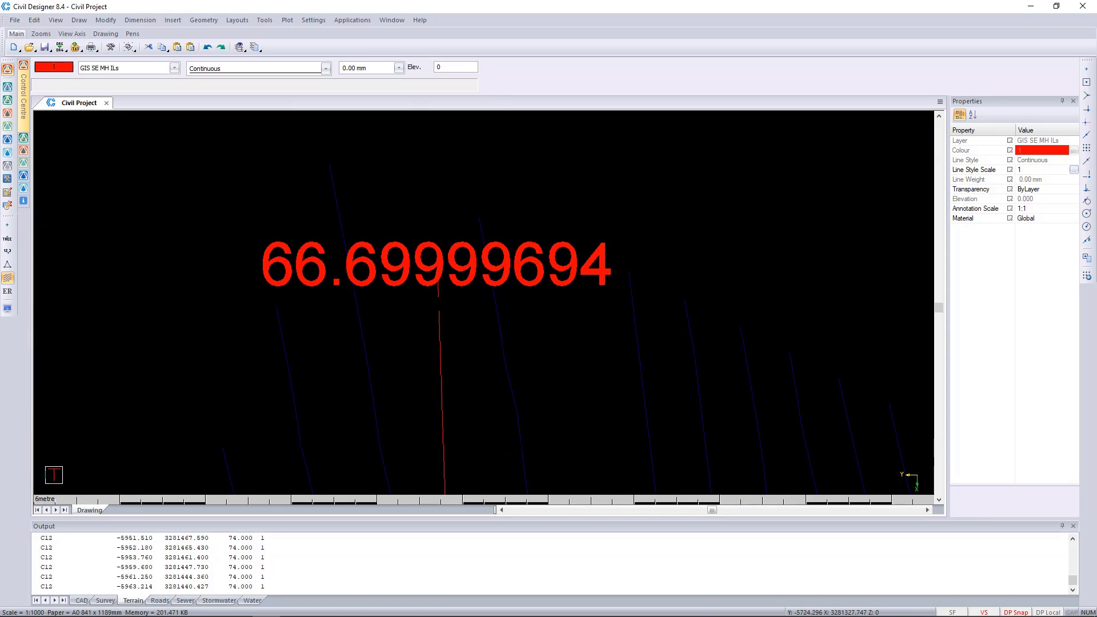
click(438, 268)
key(Escape)
click(148, 67)
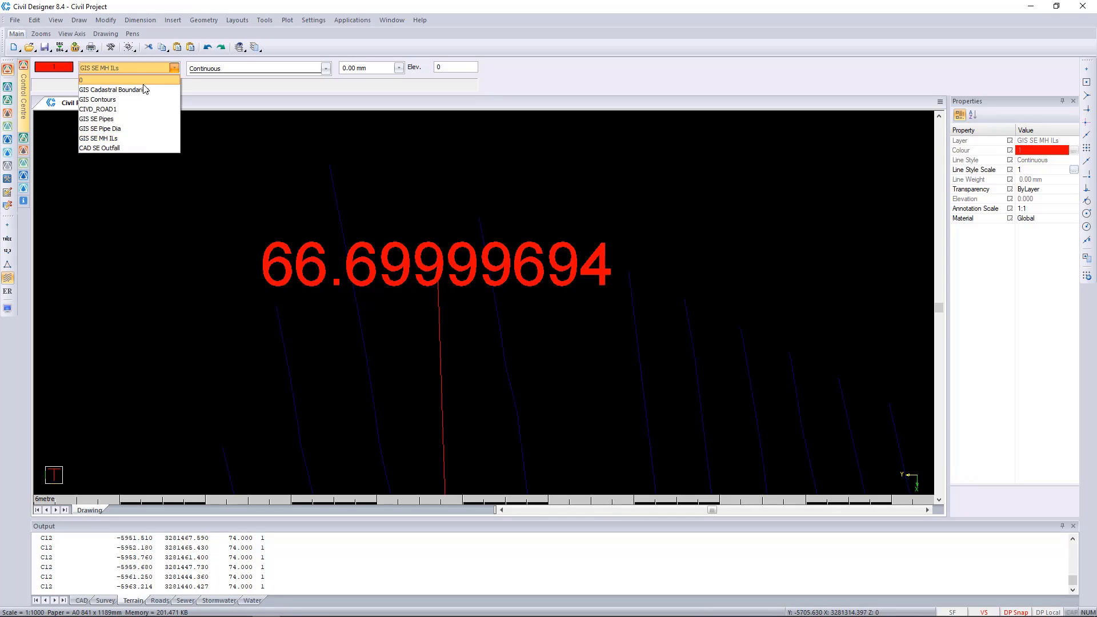
click(91, 149)
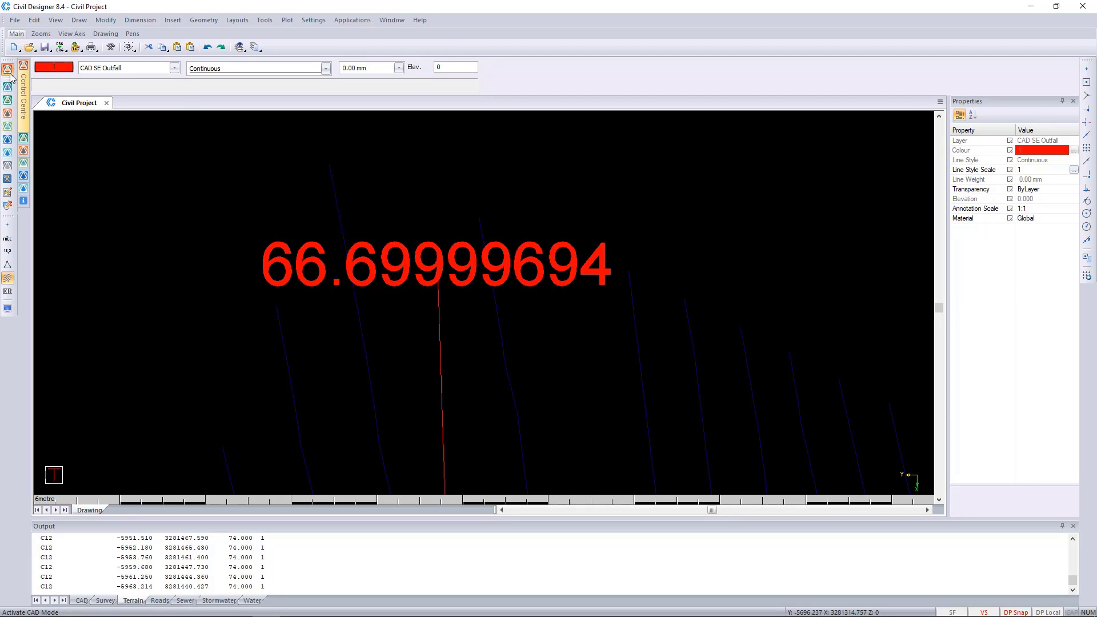
Draw a circle of diameter 1 by centre and diameter at the western line's northernmost pipe end, at the 66.7 manhole
click(79, 20)
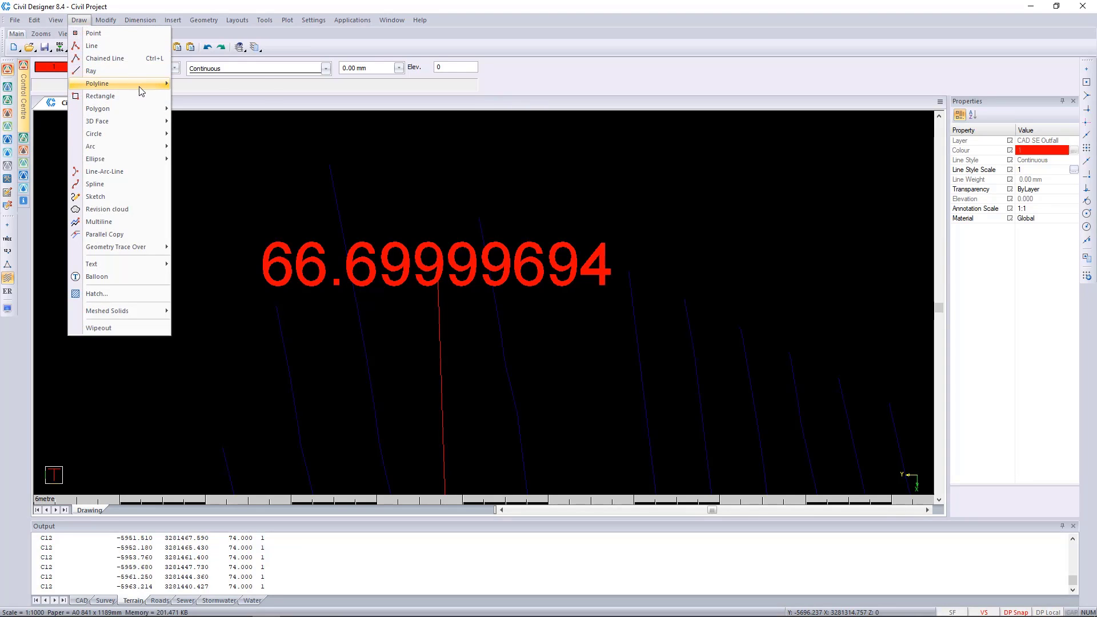
mouse_move(142, 87)
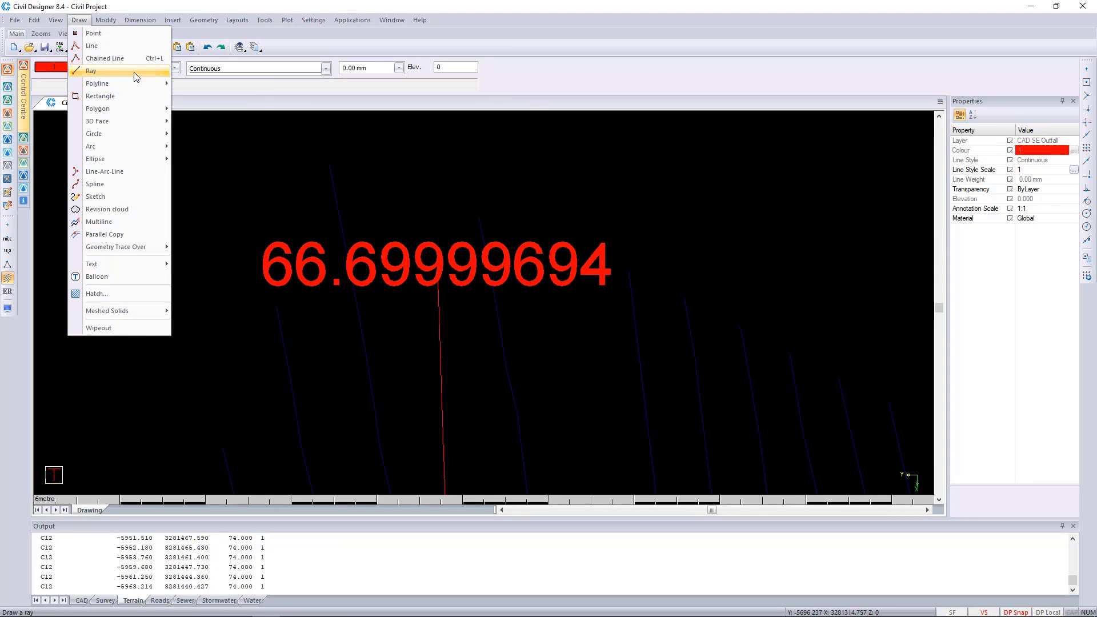
mouse_move(145, 138)
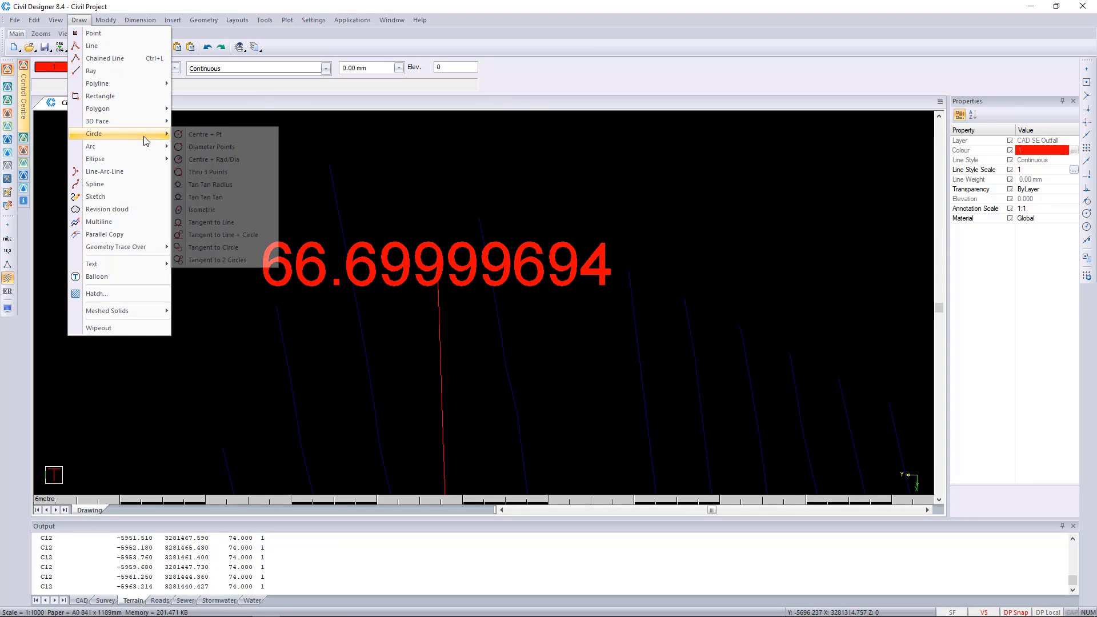
click(269, 159)
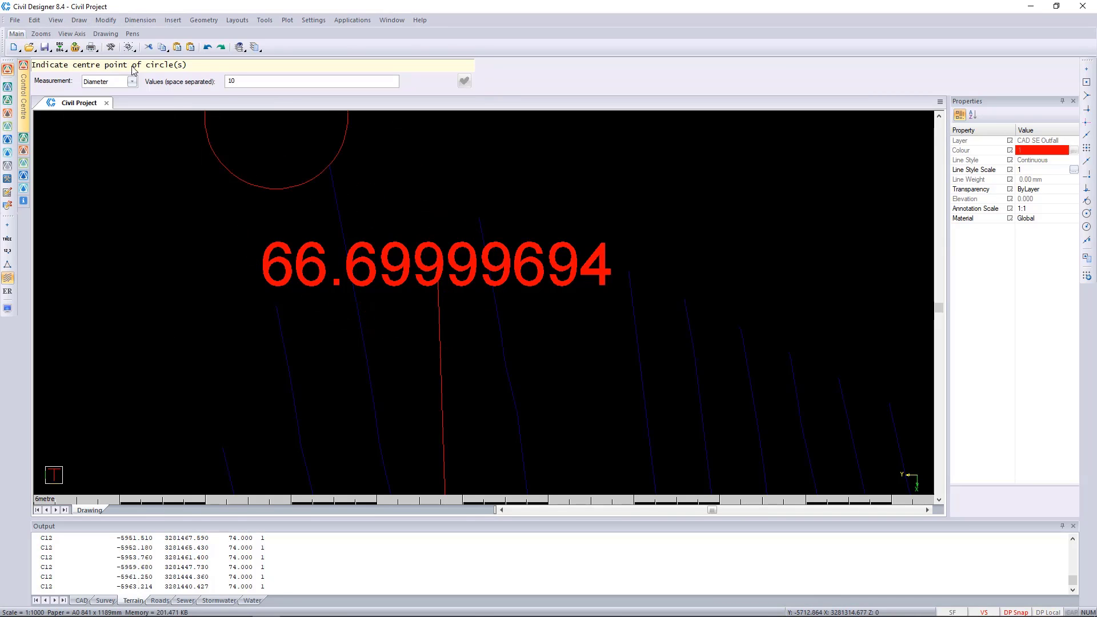
drag(278, 82, 124, 86)
text(1)
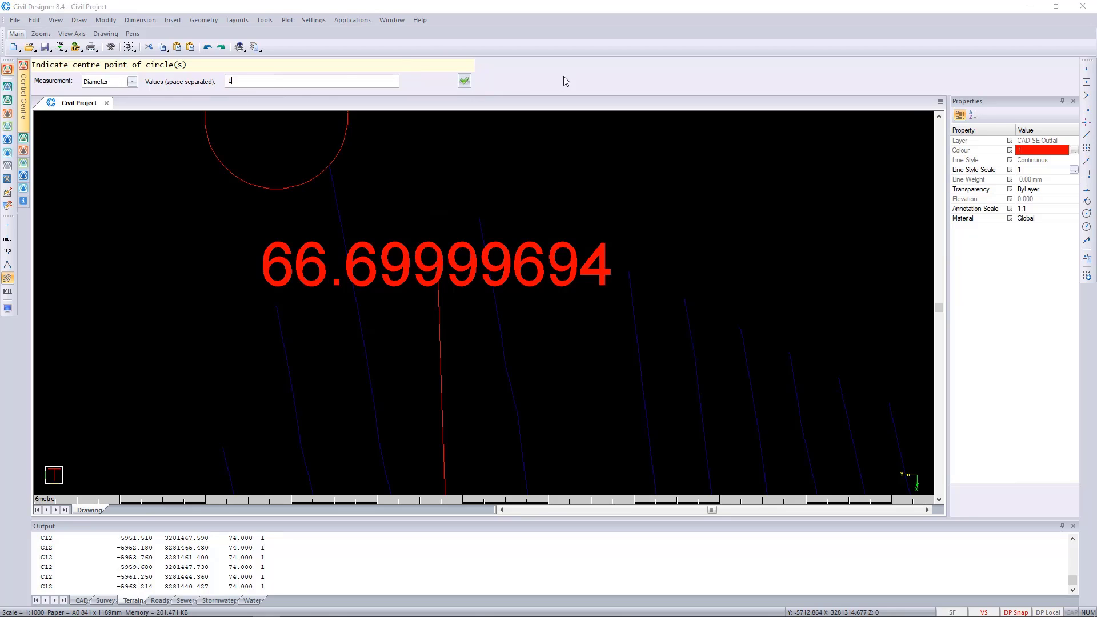
click(465, 81)
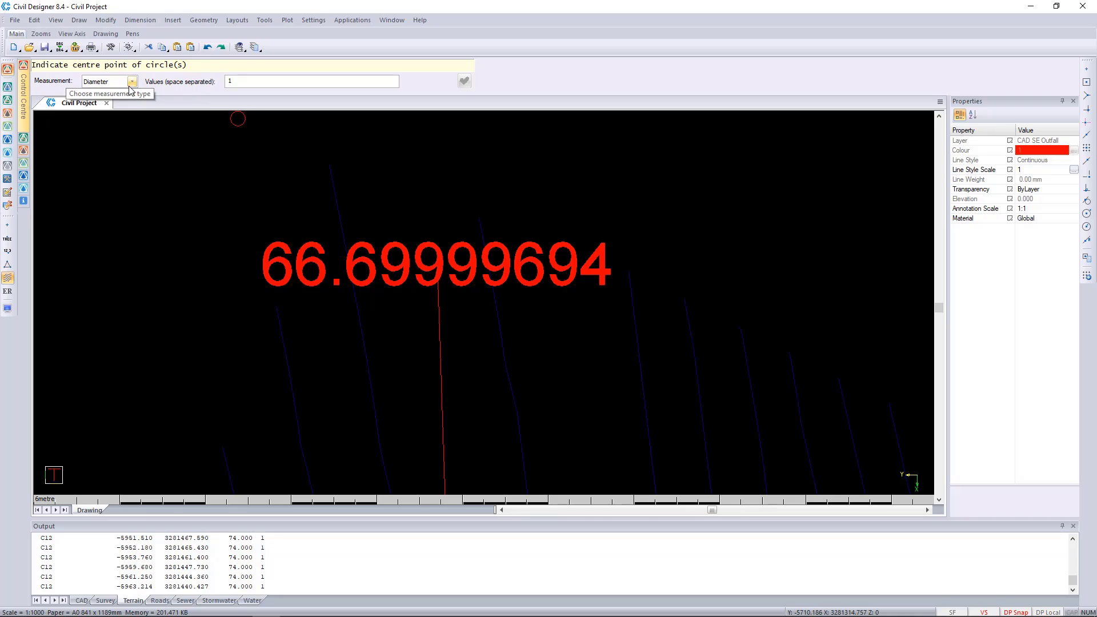
scroll(471, 275, up, 3)
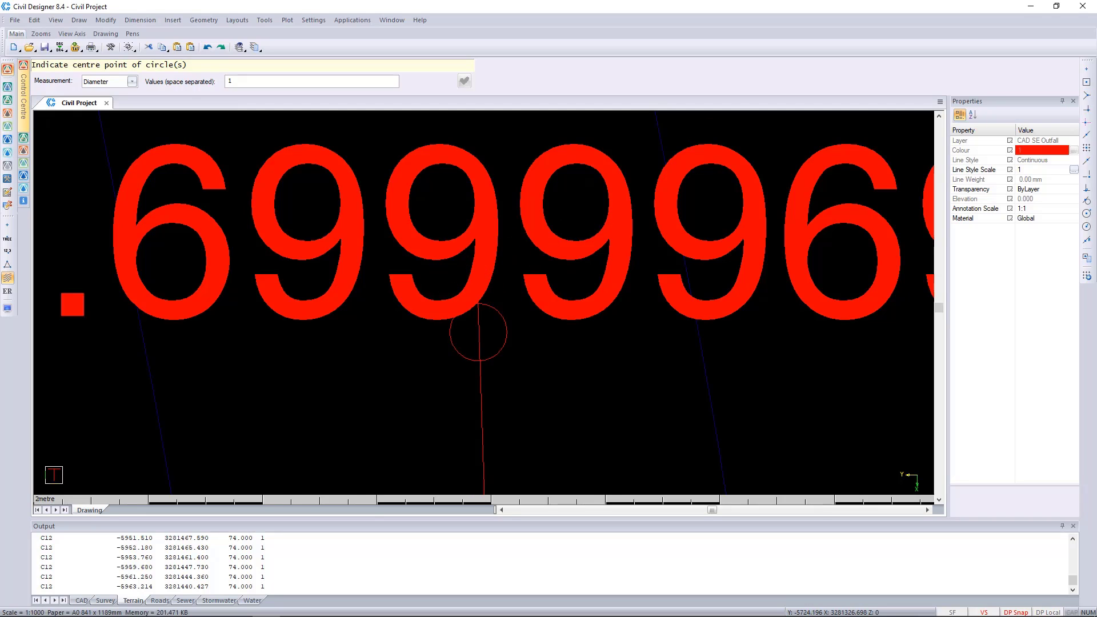
scroll(484, 303, down, 3)
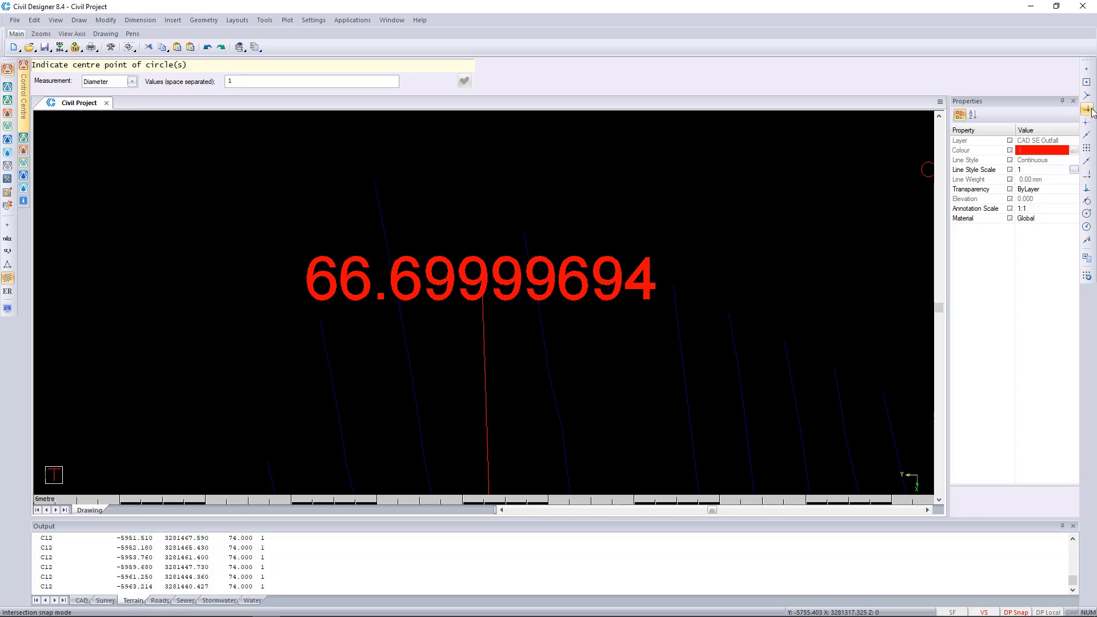
click(1088, 69)
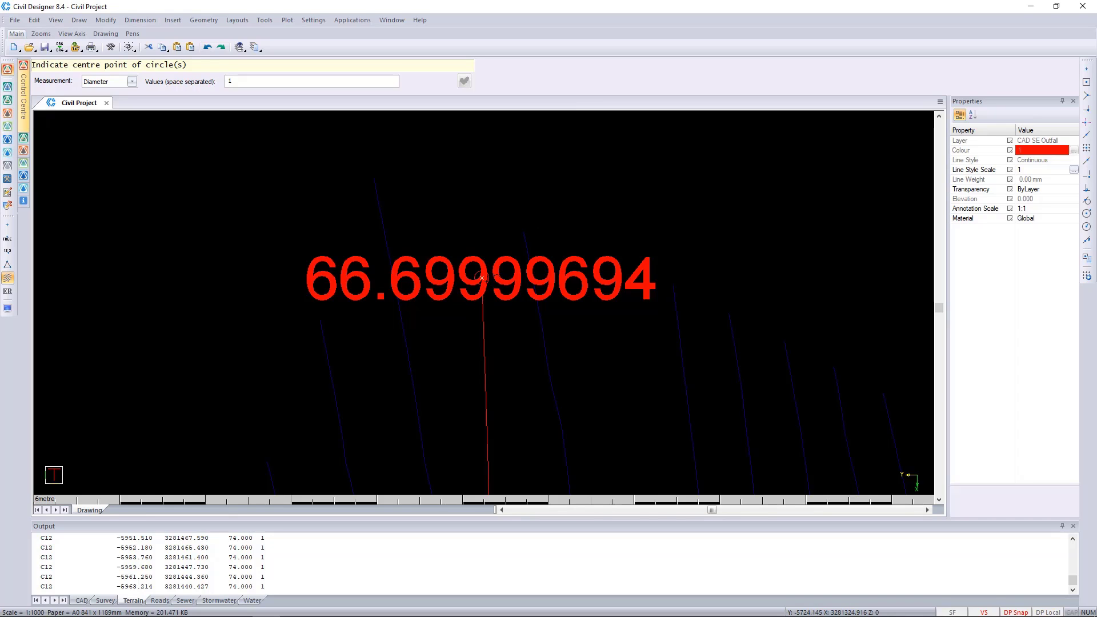
scroll(482, 278, up, 3)
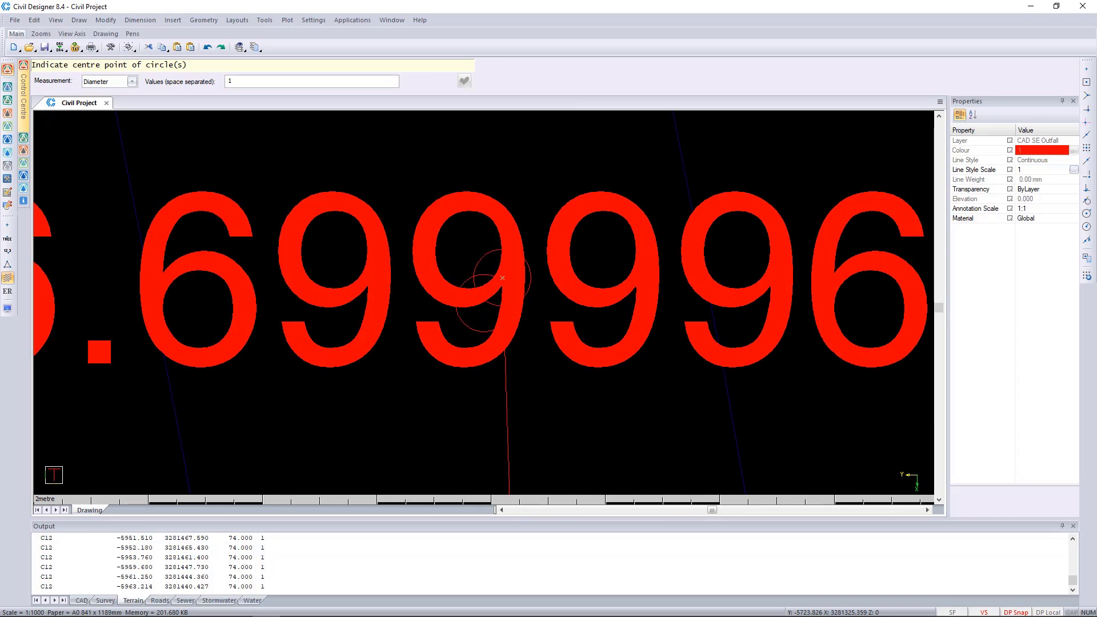
Place a second circle of diameter 1 on the northern end of the pipe above the 40.05 manhole, and end the command
scroll(545, 385, down, 6)
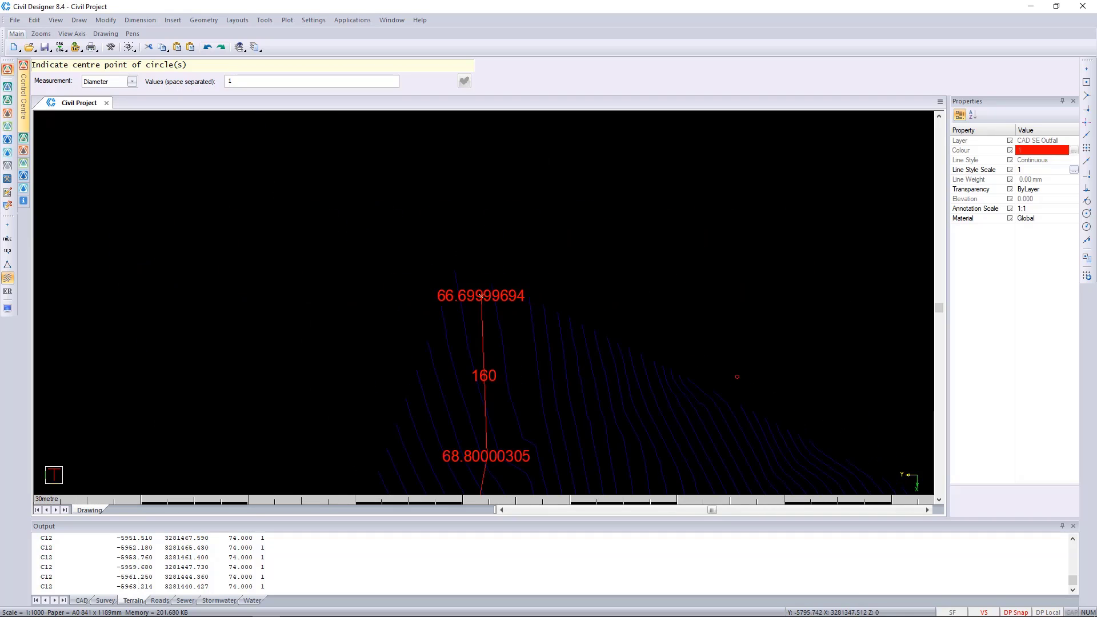
middle_drag(737, 377, 520, 213)
scroll(721, 375, up, 3)
scroll(484, 304, up, 2)
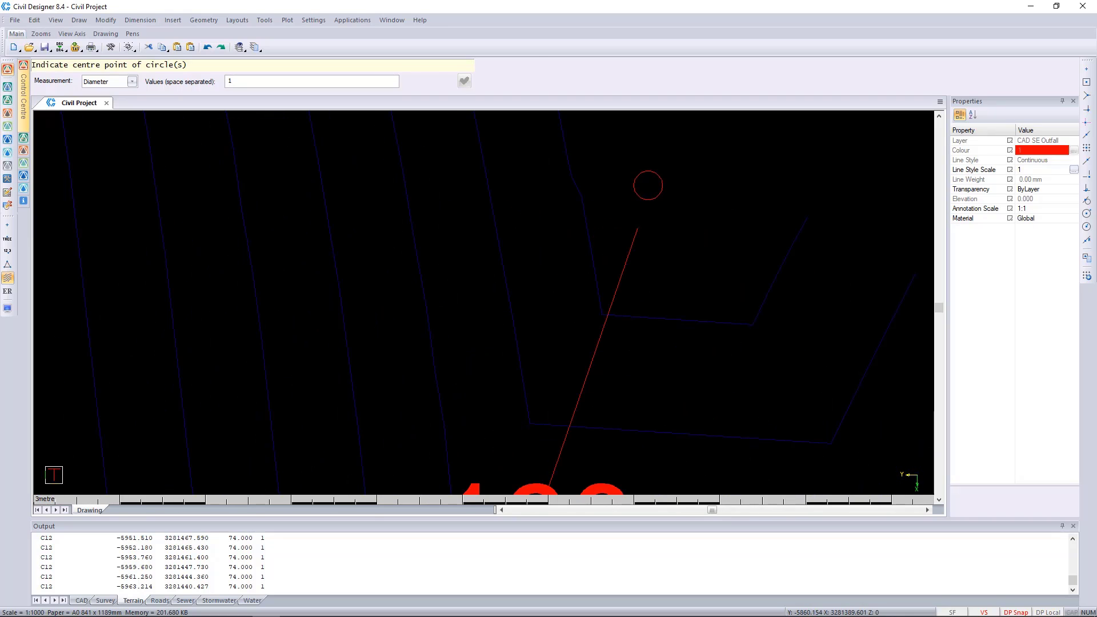
click(637, 227)
key(Escape)
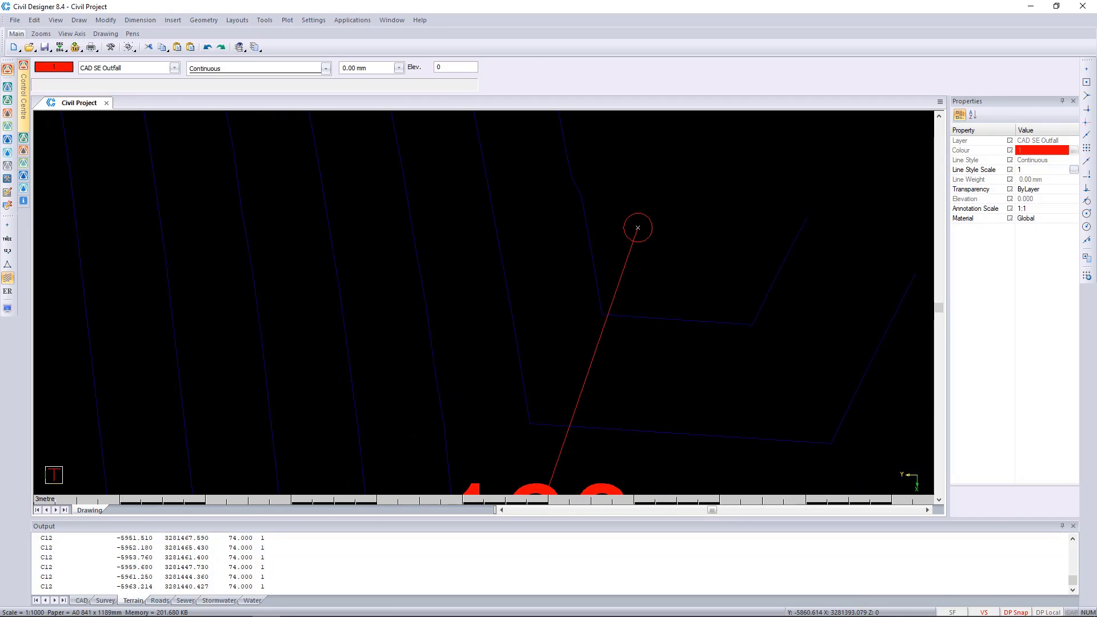
Check the pipe ends and outfall circles at the northern ends of the eastern and western lines
click(619, 277)
scroll(633, 223, up, 5)
key(Escape)
scroll(508, 340, down, 8)
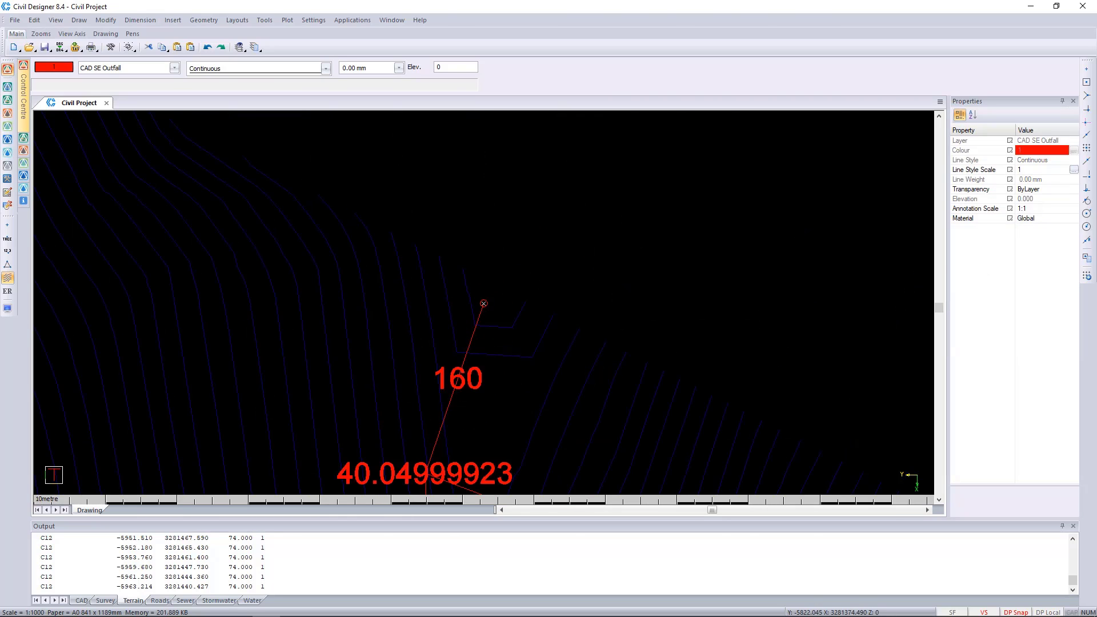
scroll(537, 240, up, 5)
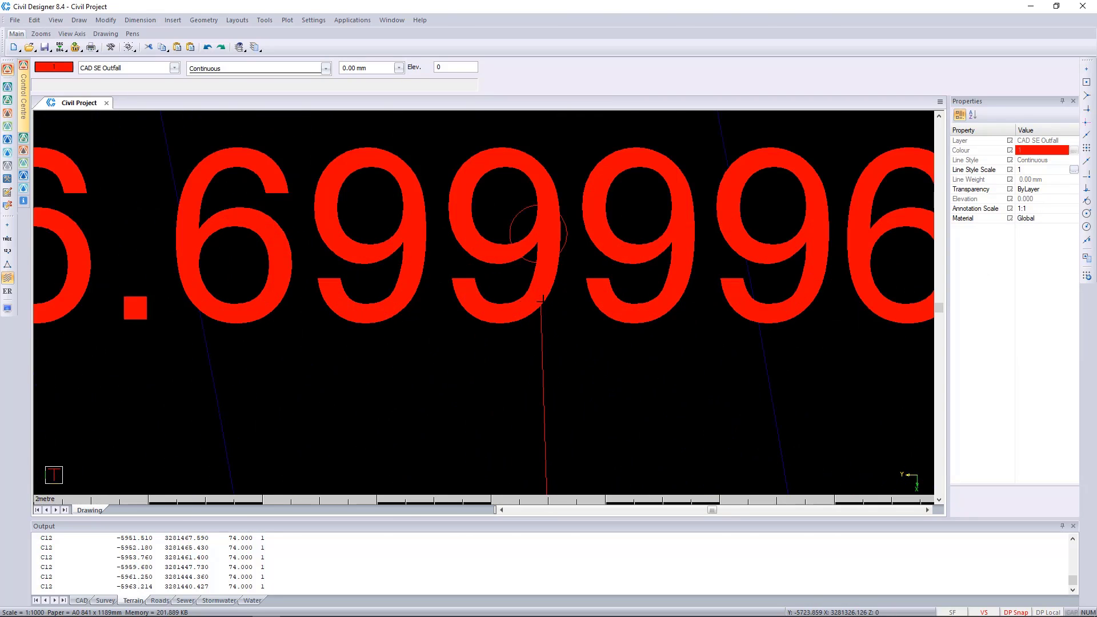
click(539, 243)
key(Escape)
scroll(540, 243, down, 10)
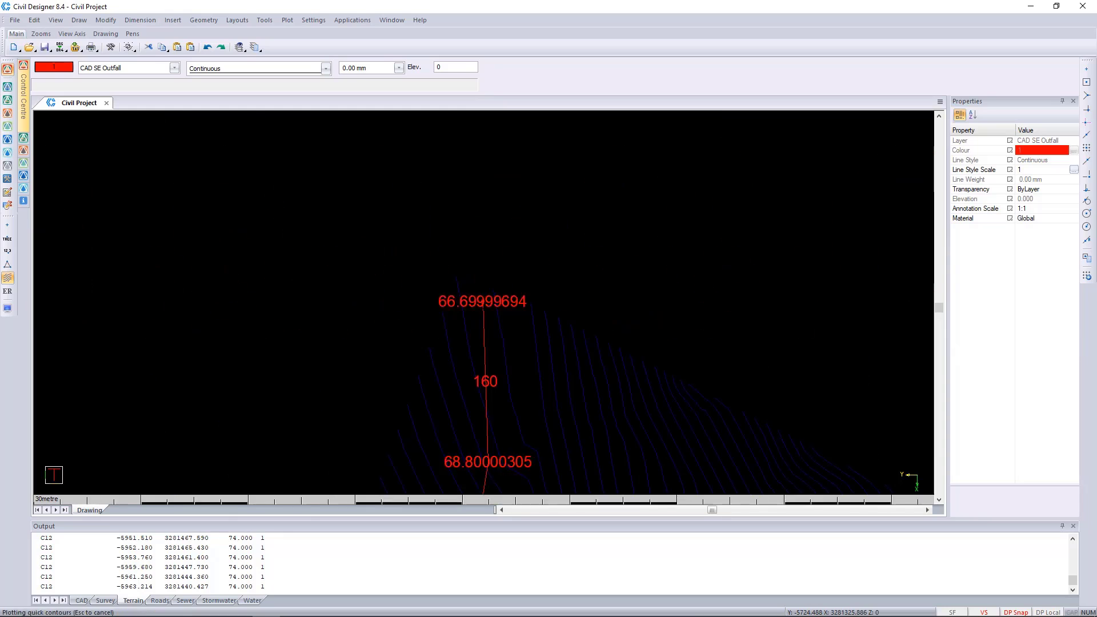
Select the circle at the eastern line's northern end to check its layer, and return to the overview
middle_drag(549, 352, 530, 244)
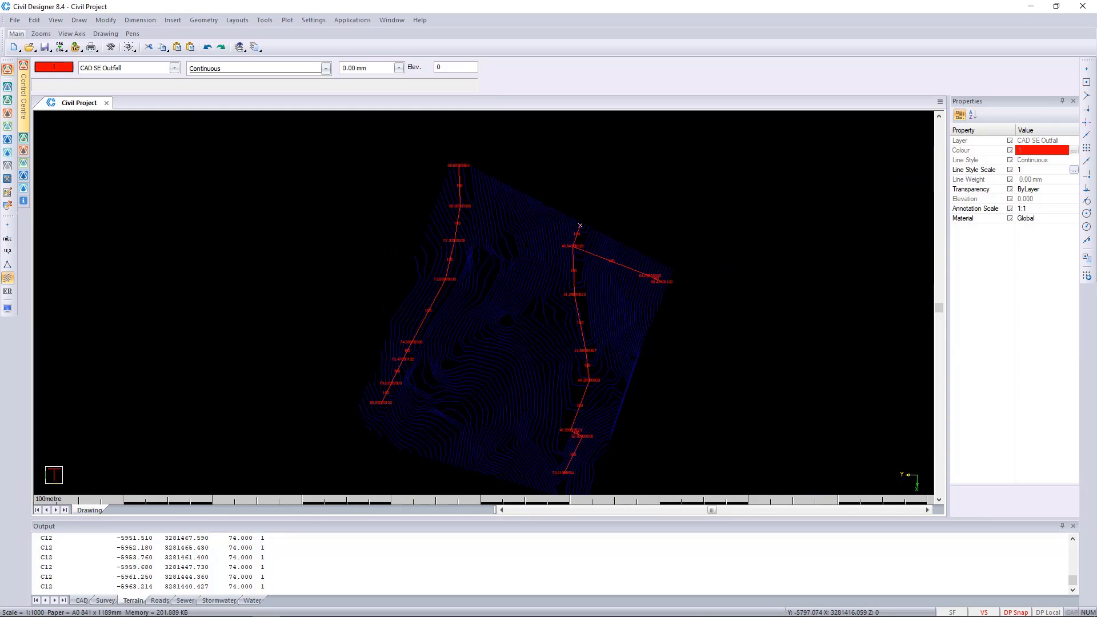
scroll(580, 225, up, 8)
scroll(461, 247, down, 2)
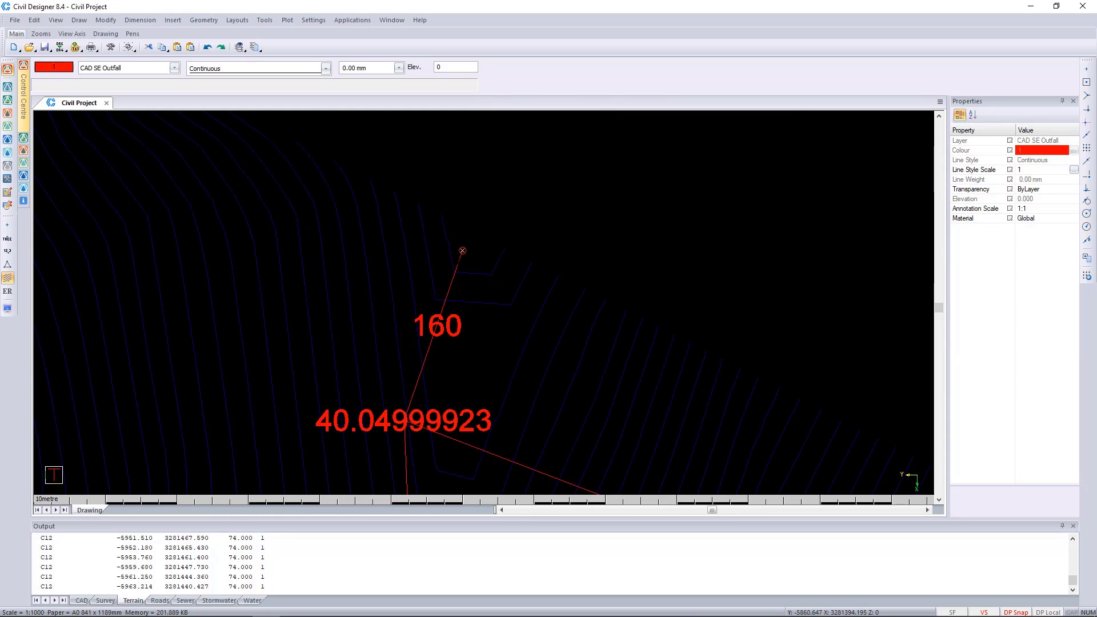
scroll(512, 274, up, 3)
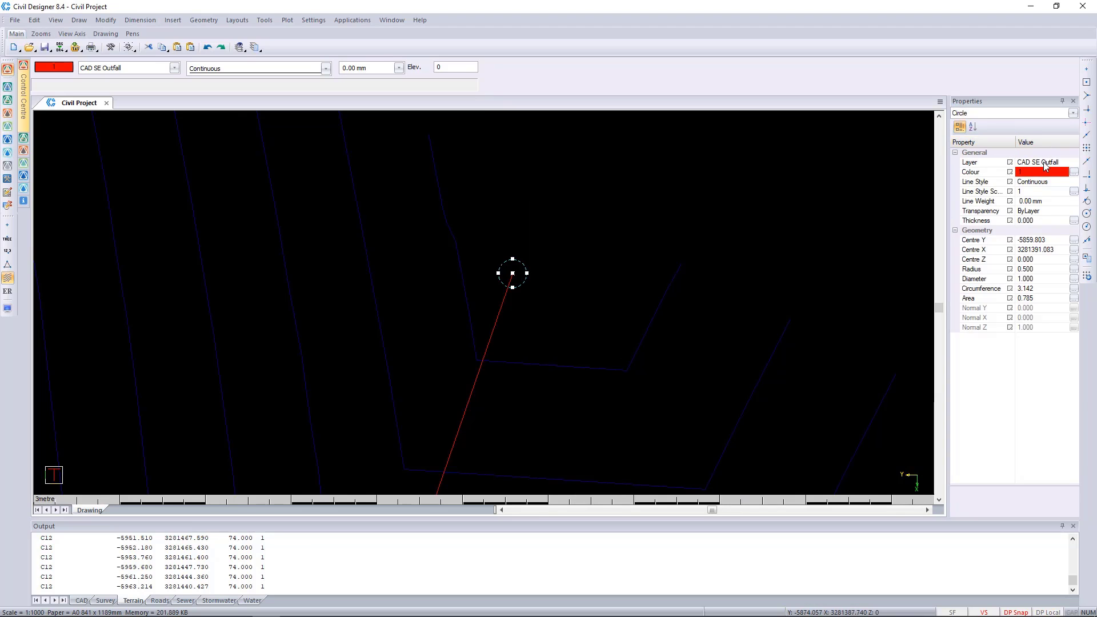
scroll(512, 274, down, 7)
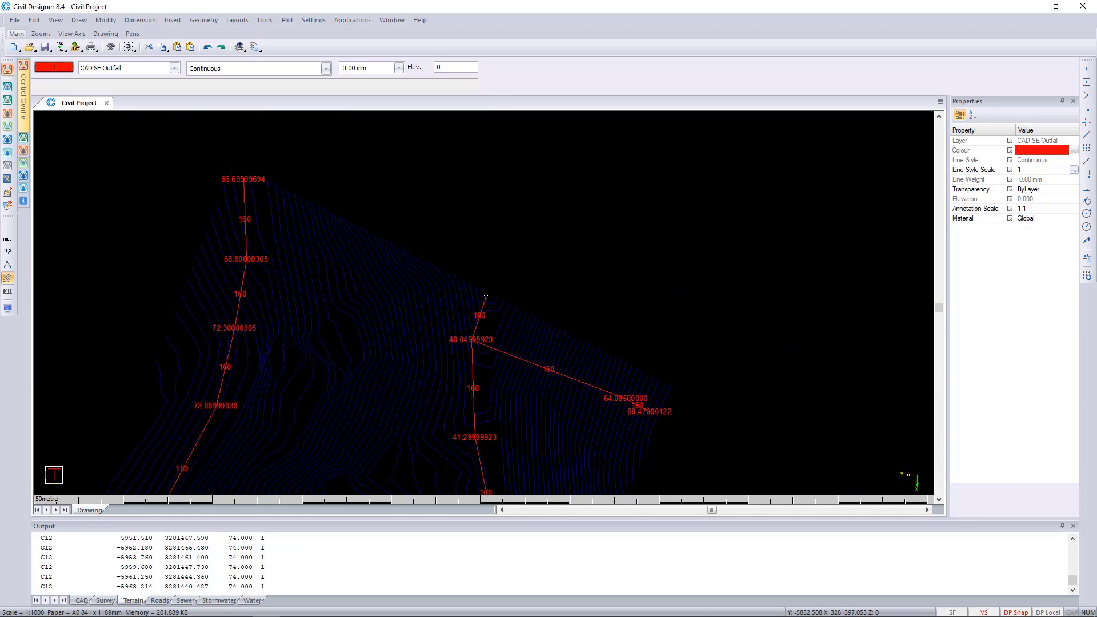
Copy the 40.04999923 manhole invert label with a base point, using the label's insertion node at the manhole as base
scroll(486, 297, up, 2)
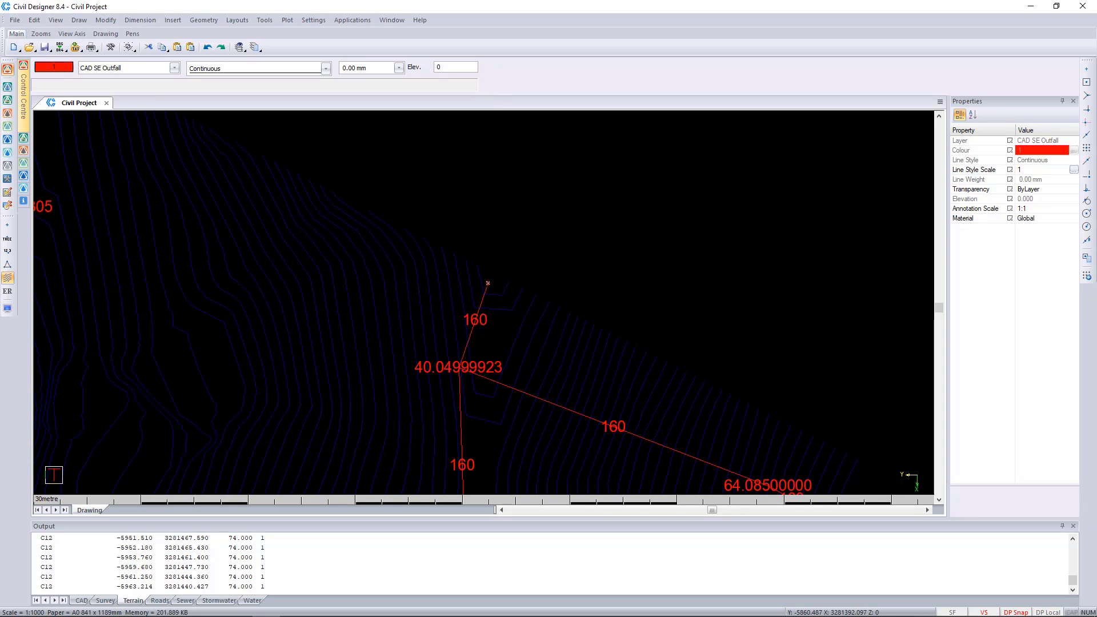
mouse_move(488, 283)
middle_down()
mouse_move(451, 166)
mouse_move(457, 179)
middle_up()
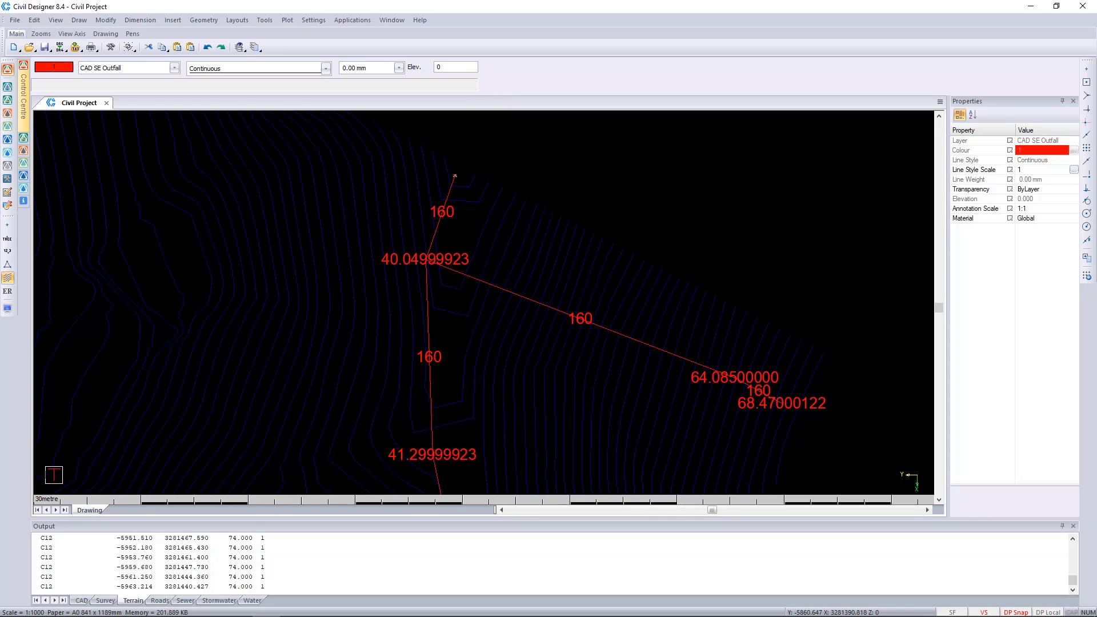
mouse_move(455, 175)
middle_down()
mouse_move(448, 272)
mouse_move(459, 301)
middle_up()
click(430, 384)
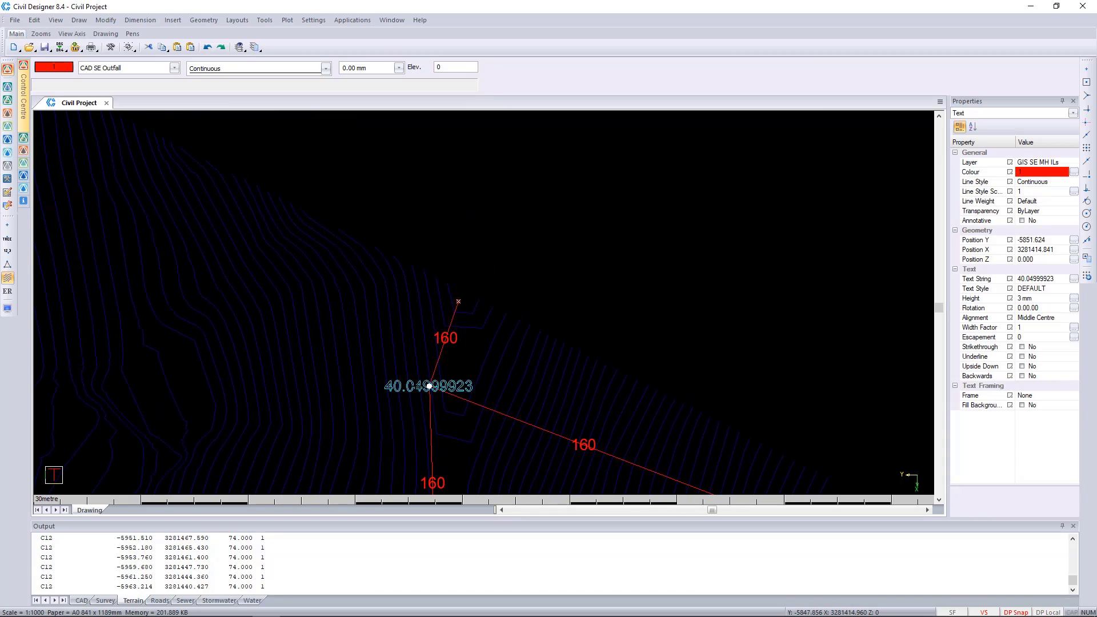
scroll(430, 385, up, 5)
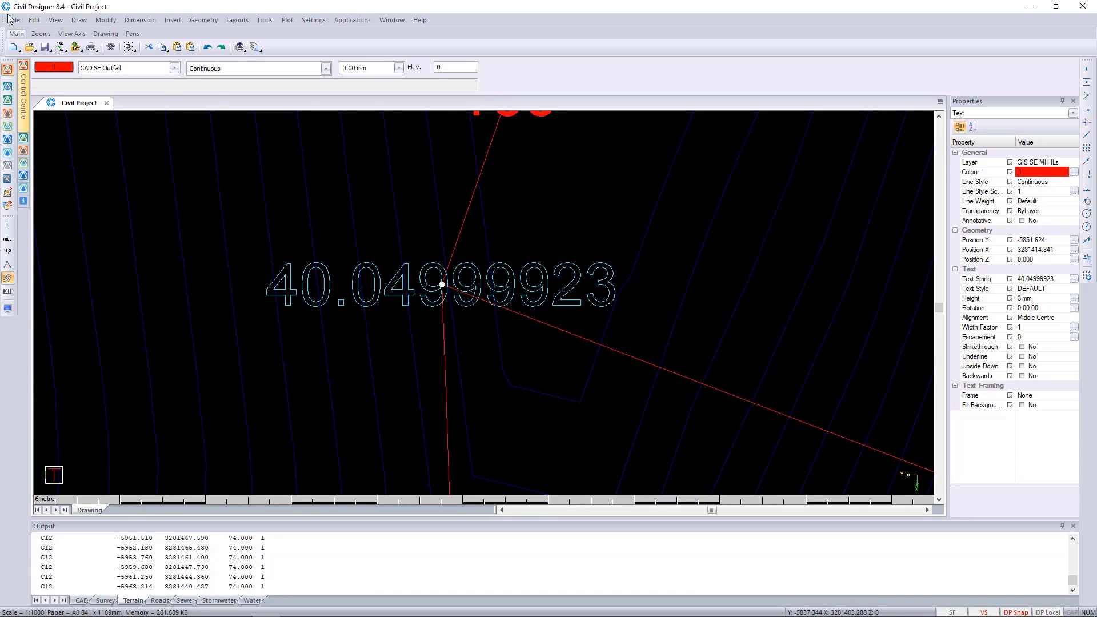
click(106, 20)
mouse_move(34, 20)
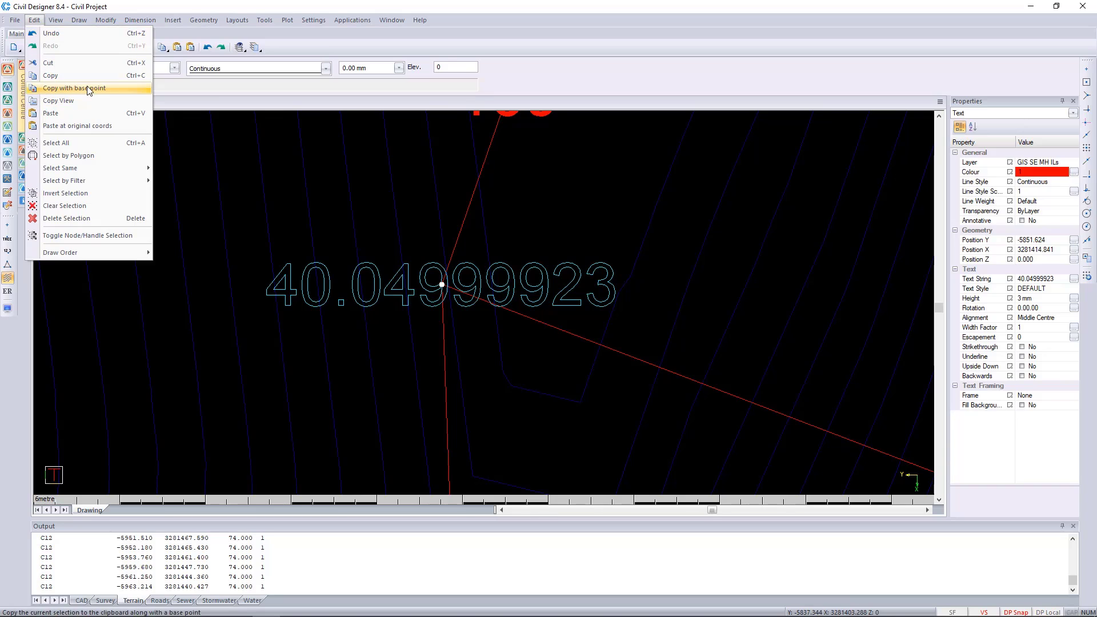
click(68, 88)
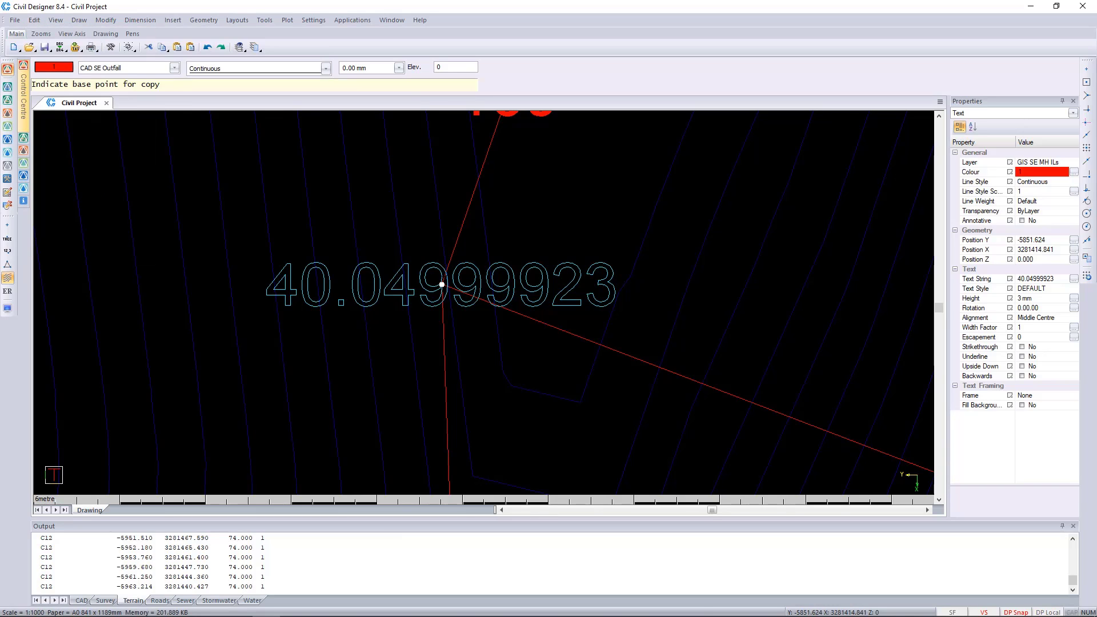
click(441, 285)
Paste the copied invert label at the centre of the outfall circle on the pipe's northern end
scroll(485, 302, down, 5)
scroll(489, 256, up, 5)
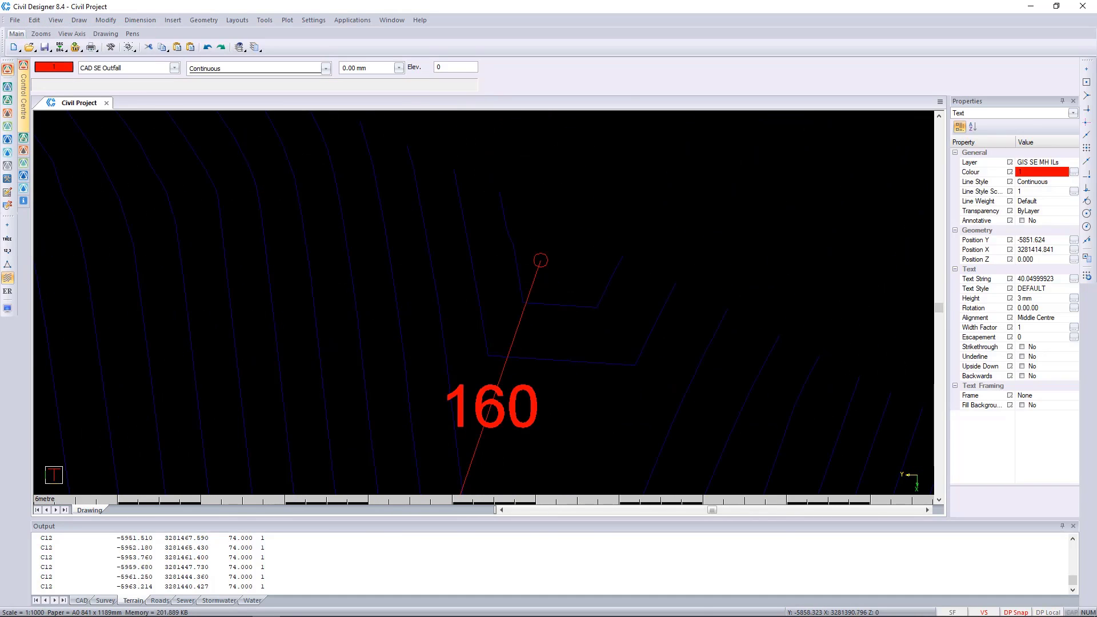
key(ctrl+v)
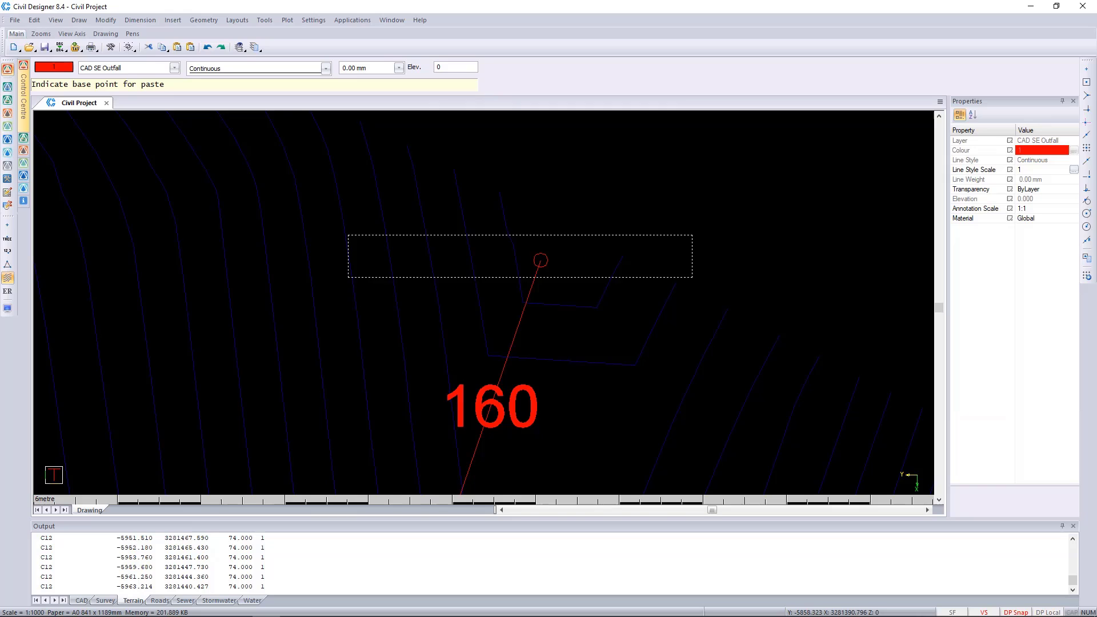
click(540, 260)
scroll(482, 301, down, 2)
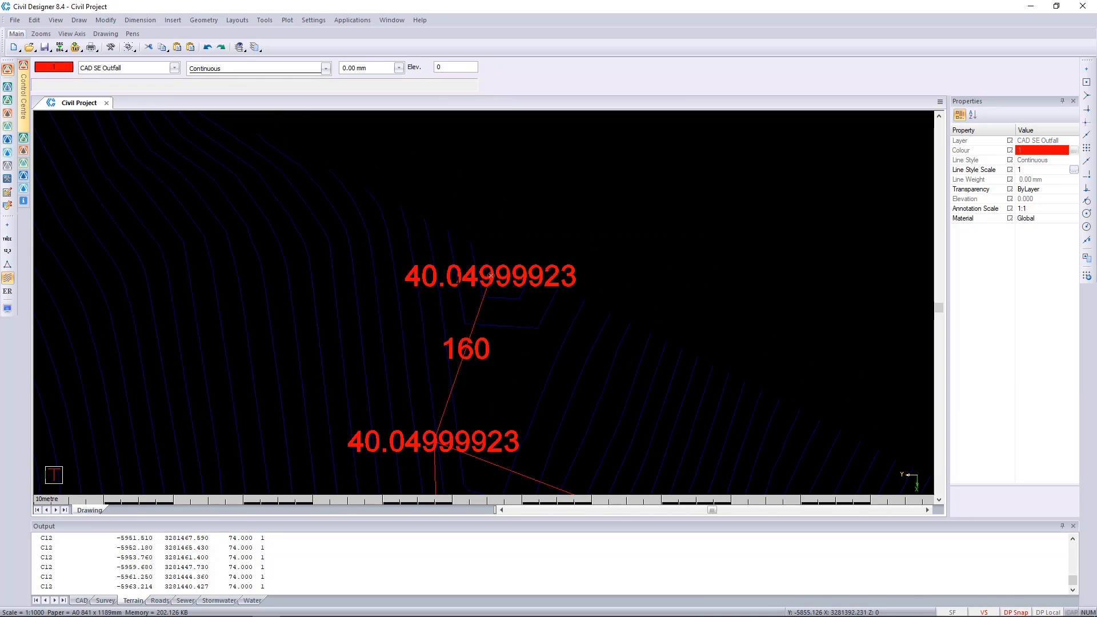
Change the pasted outfall label's text to 39.5 and deselect it
click(490, 276)
click(8, 69)
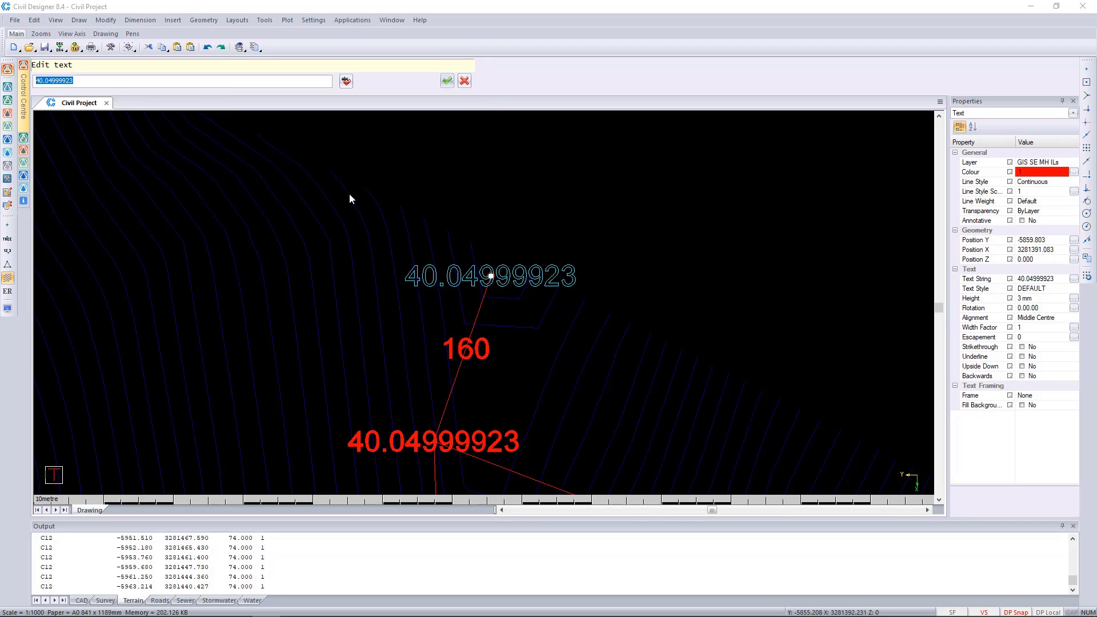
text(39.5)
click(448, 80)
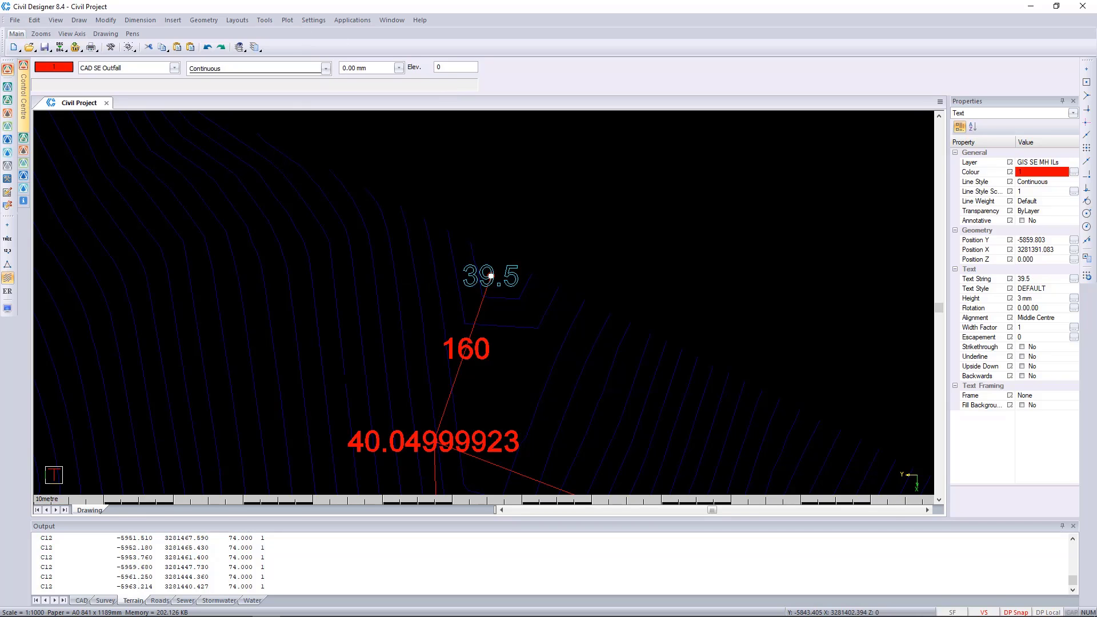
key(Escape)
Activate Sewer mode and enable a Sewer database in the project settings
scroll(490, 276, down, 5)
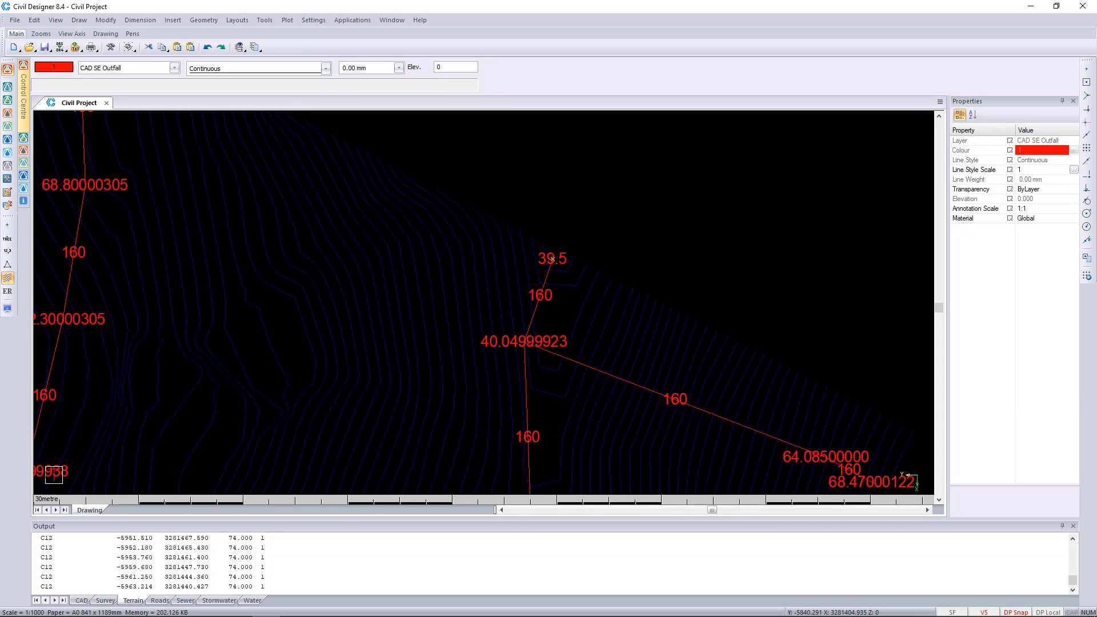
middle_drag(458, 273, 458, 284)
scroll(483, 303, up, 1)
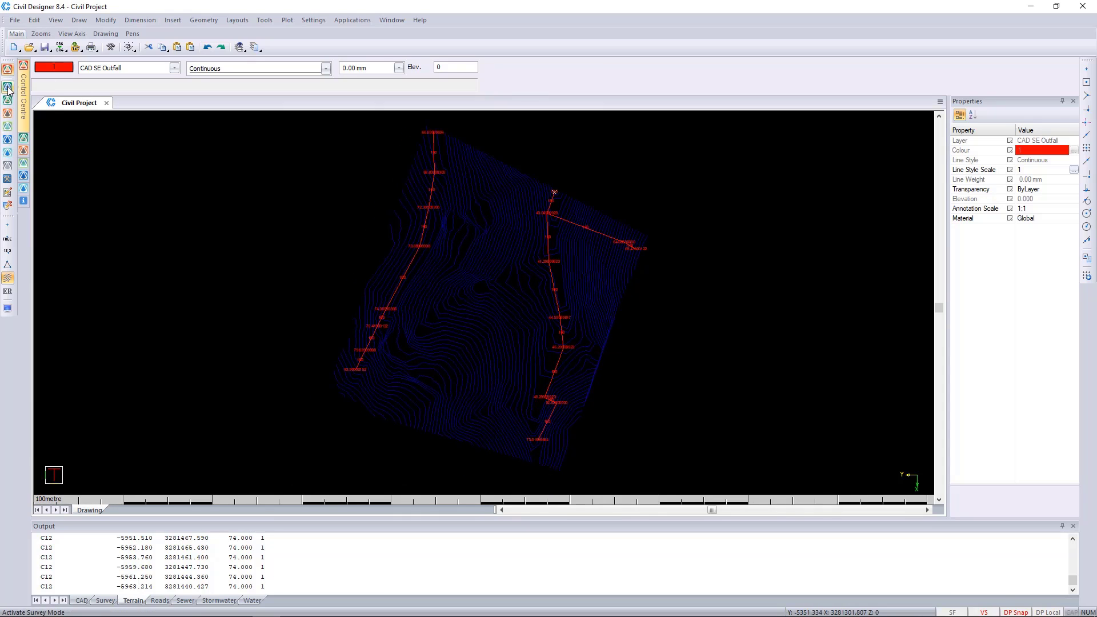
click(7, 127)
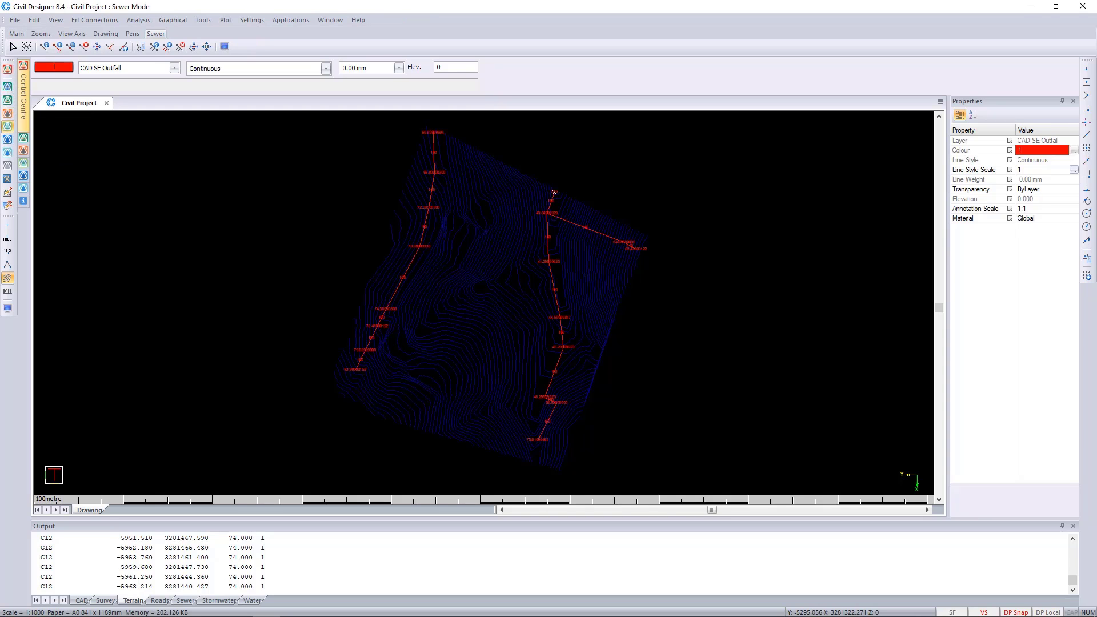
click(15, 20)
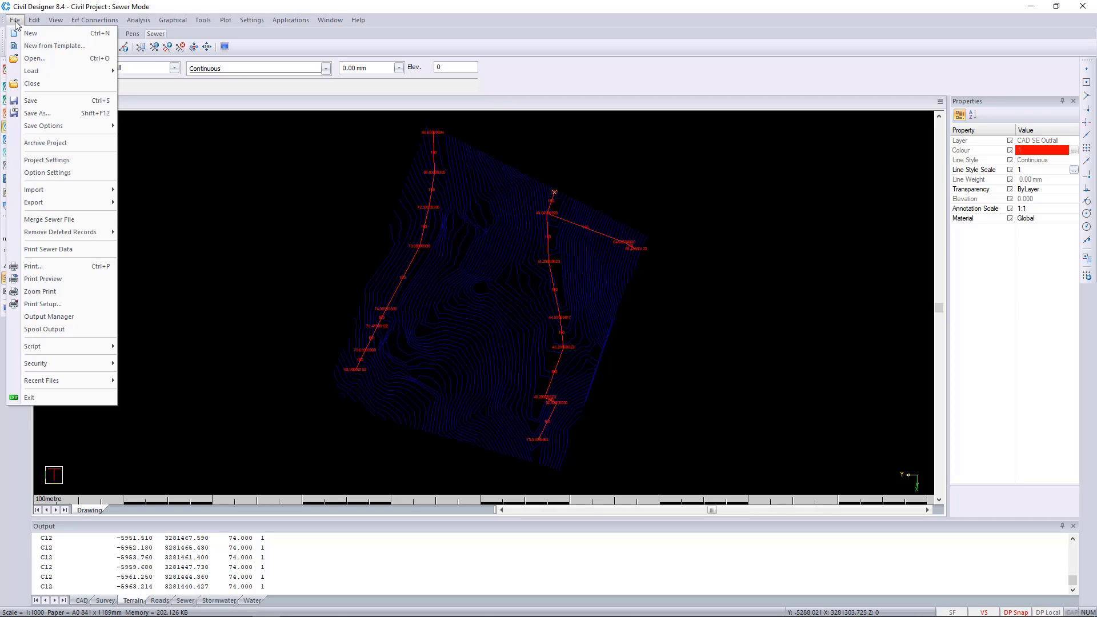
click(47, 160)
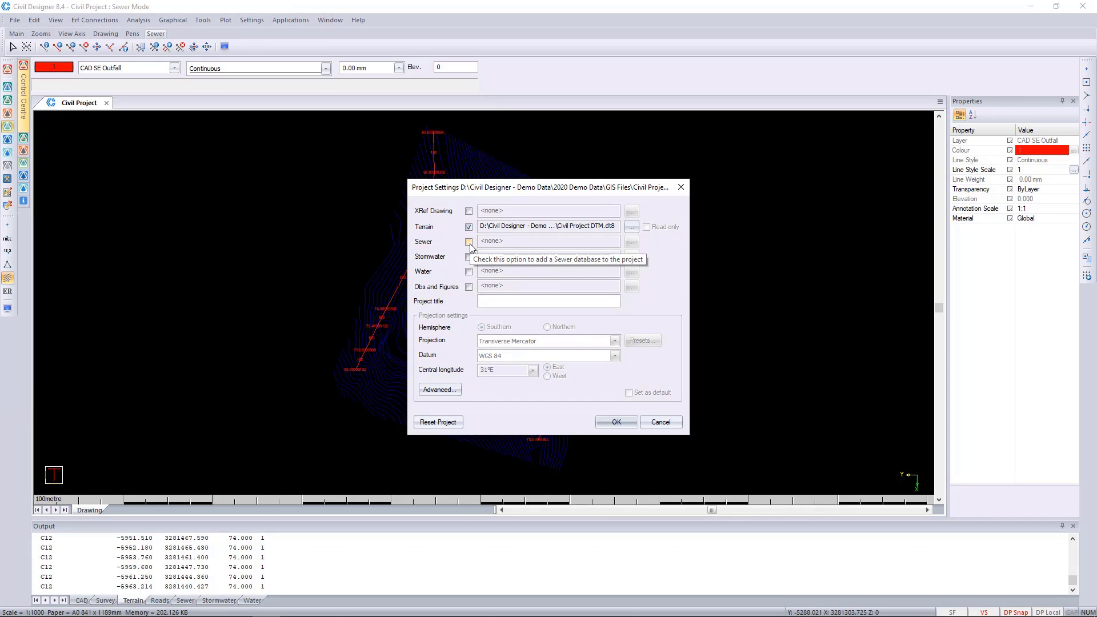
click(469, 242)
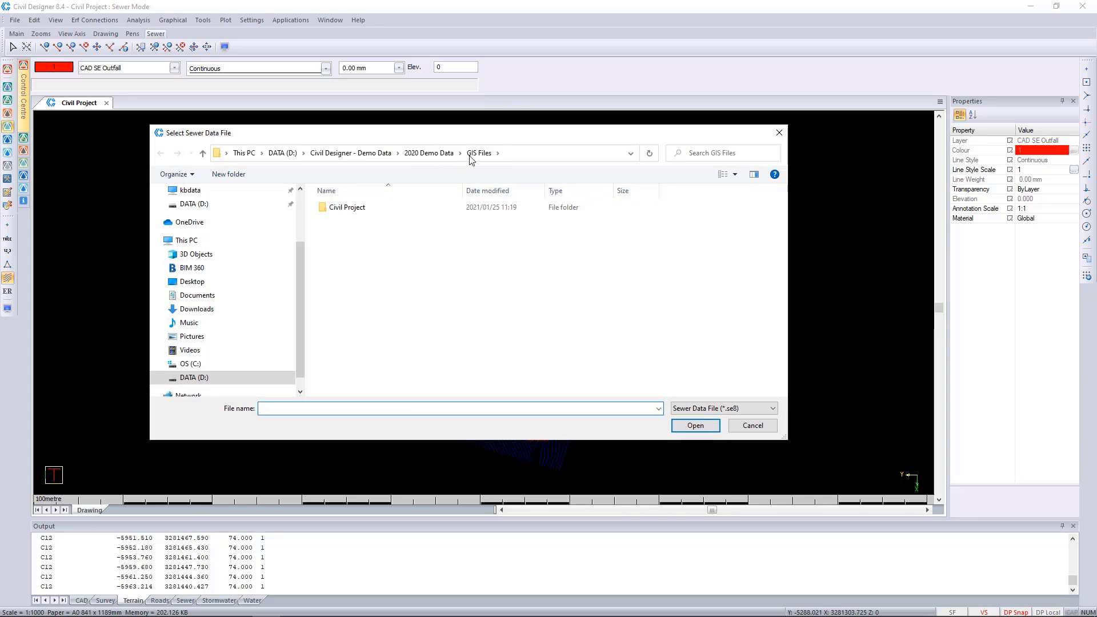
Create a new sewer data file named "Civil Project Sewer" in the Civil Project folder
double_click(374, 208)
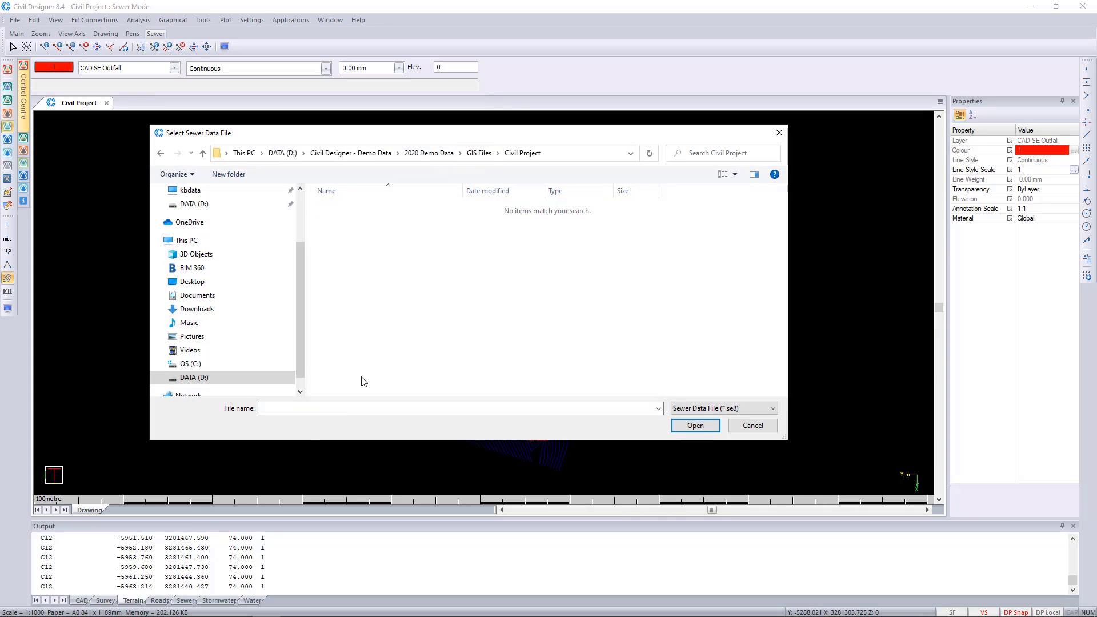
click(321, 410)
text(Civil)
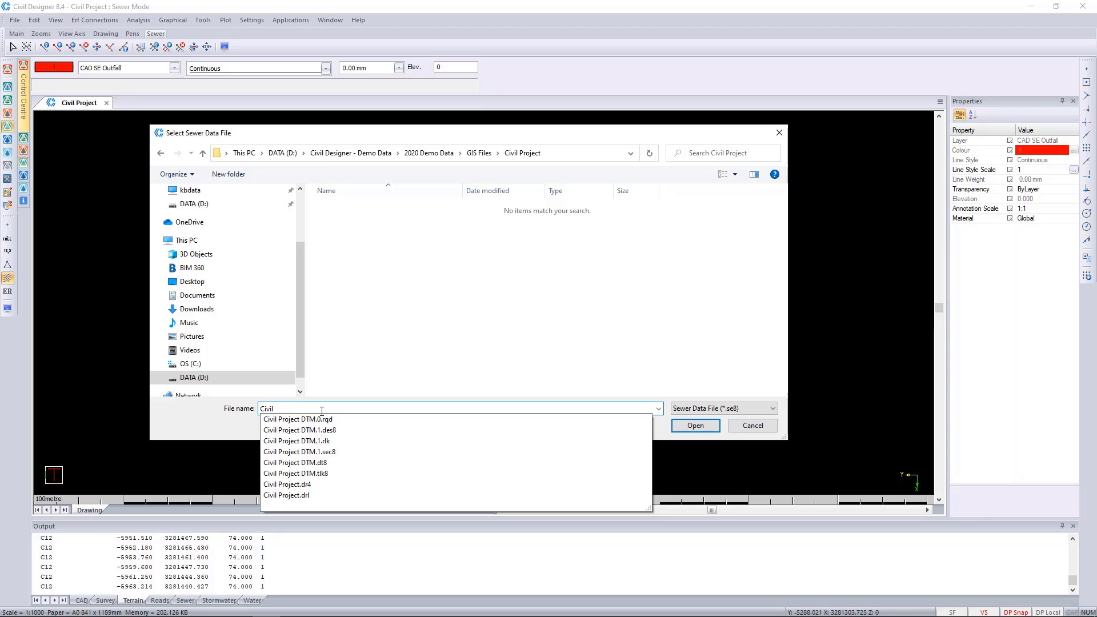
text( Project Sewer)
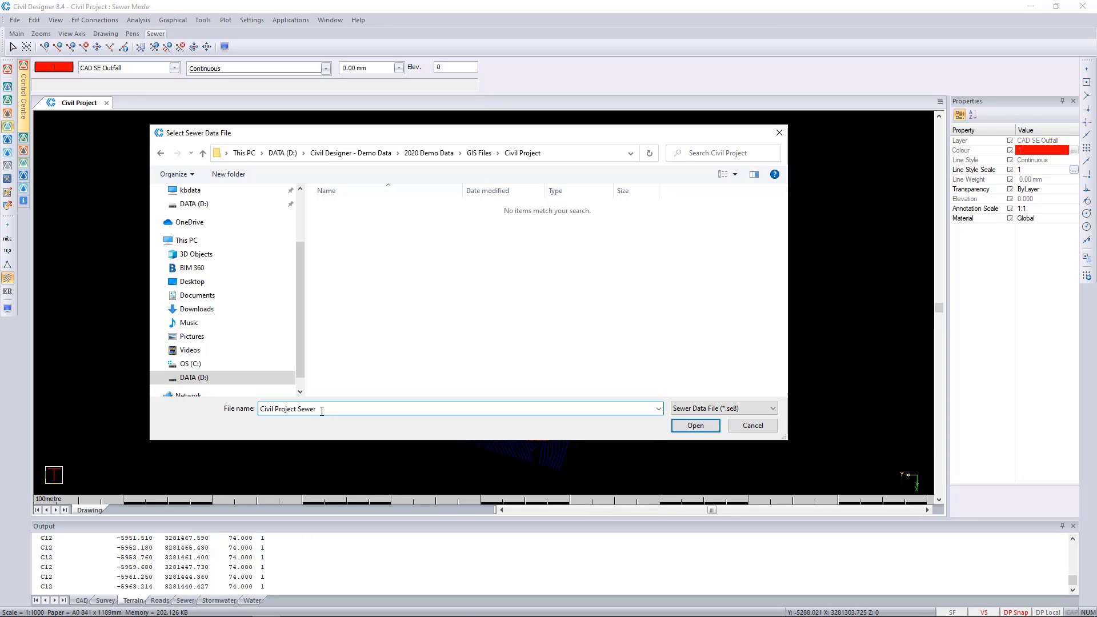
click(704, 423)
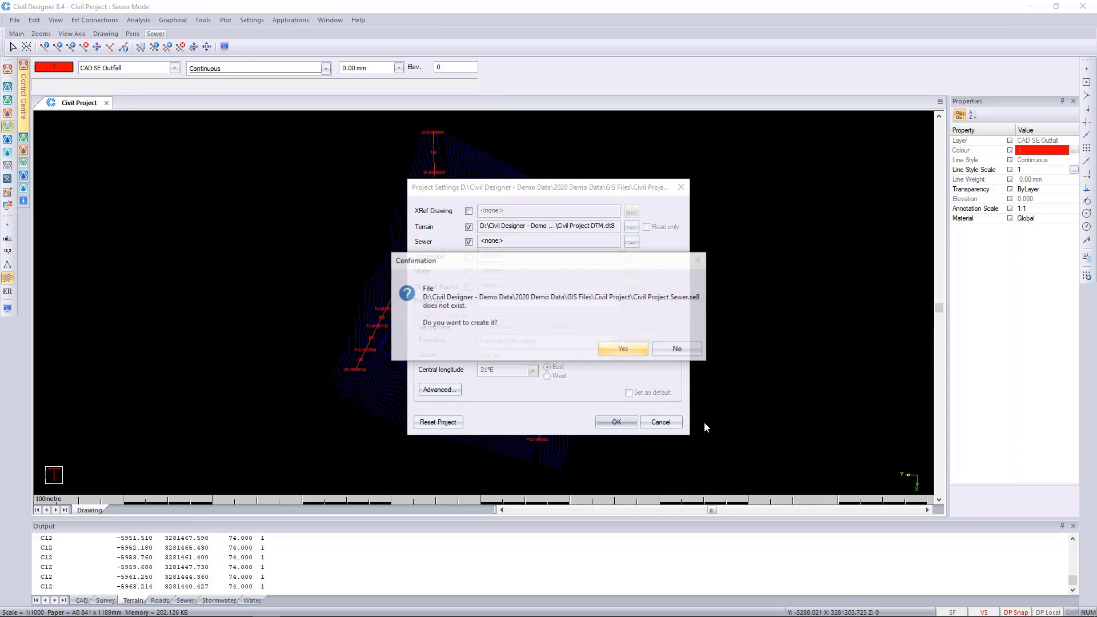
click(616, 349)
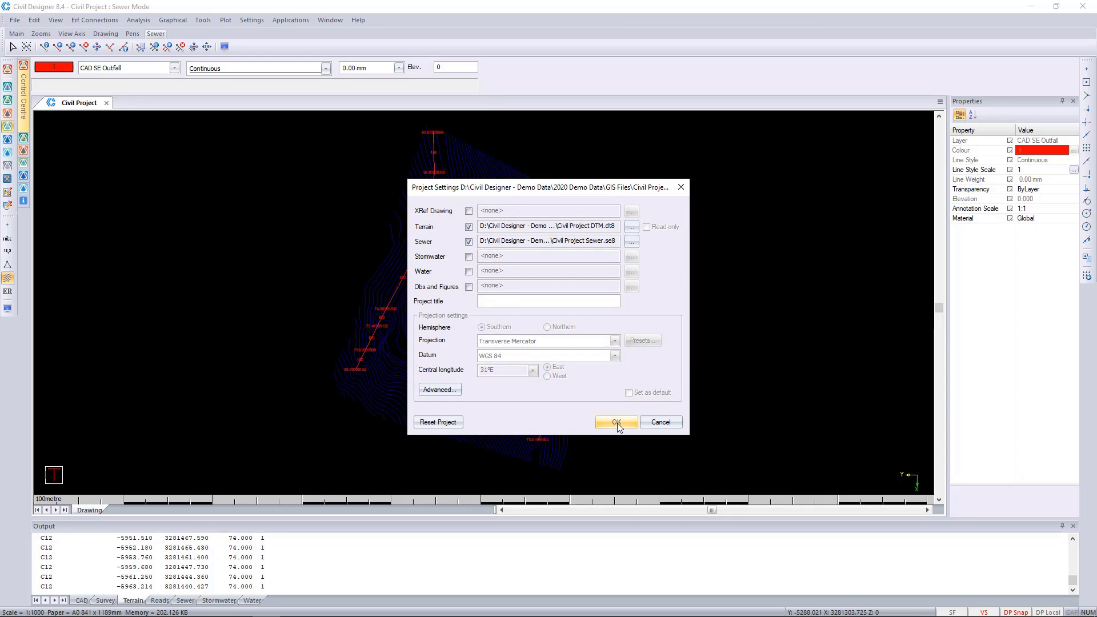
Apply the project settings, saving the DTM changes, and save the project
click(617, 421)
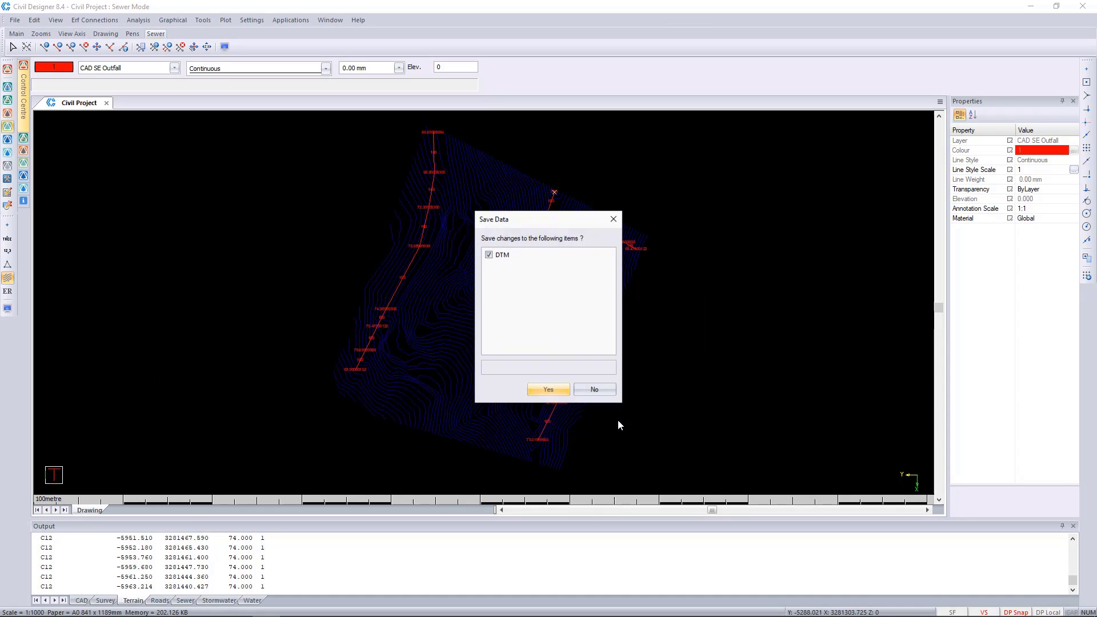
click(543, 394)
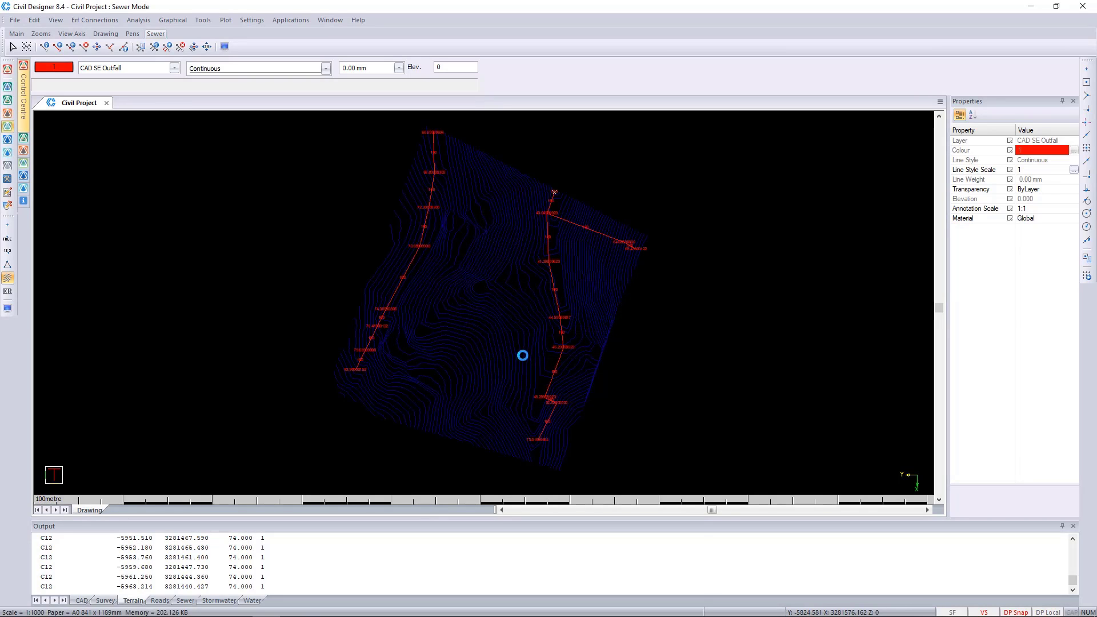
click(15, 20)
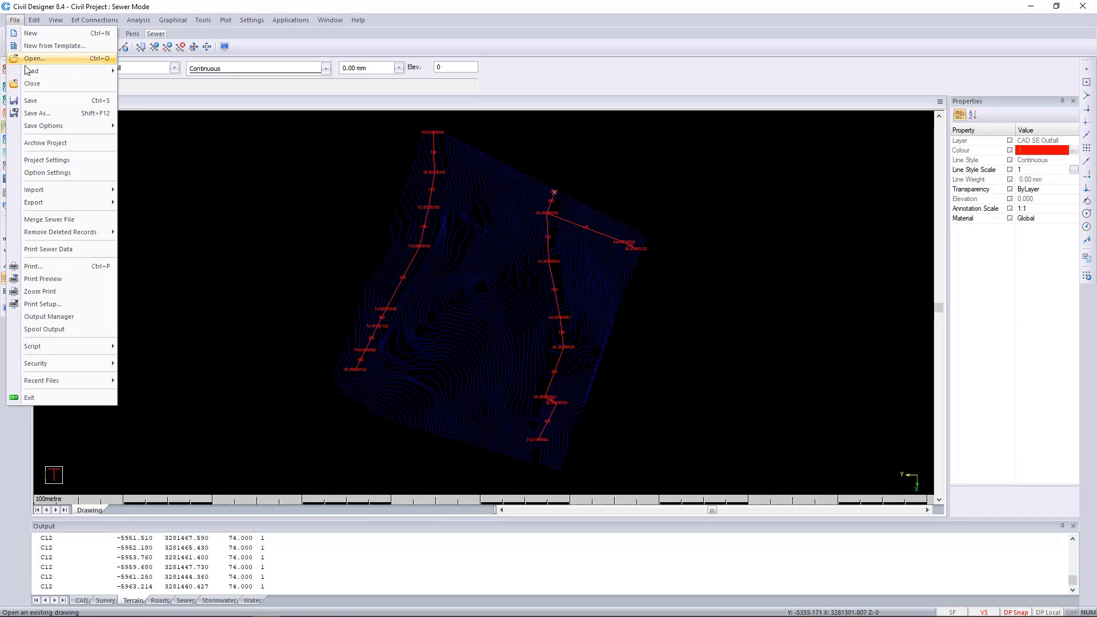
click(38, 101)
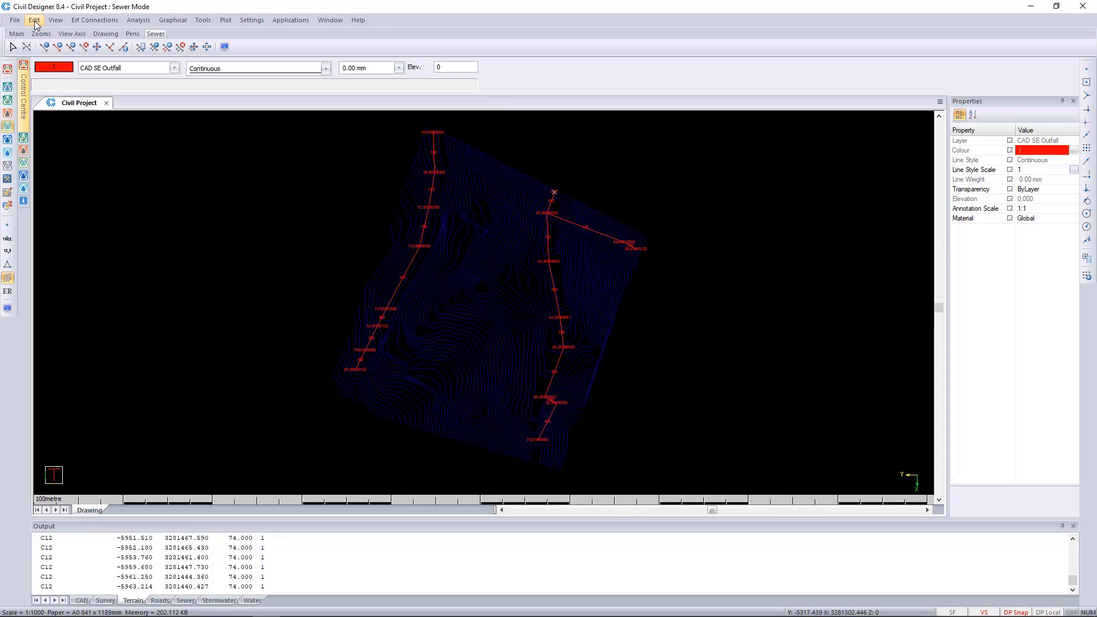
Set the default pipe diameter to 160 in the sewer default settings
click(58, 46)
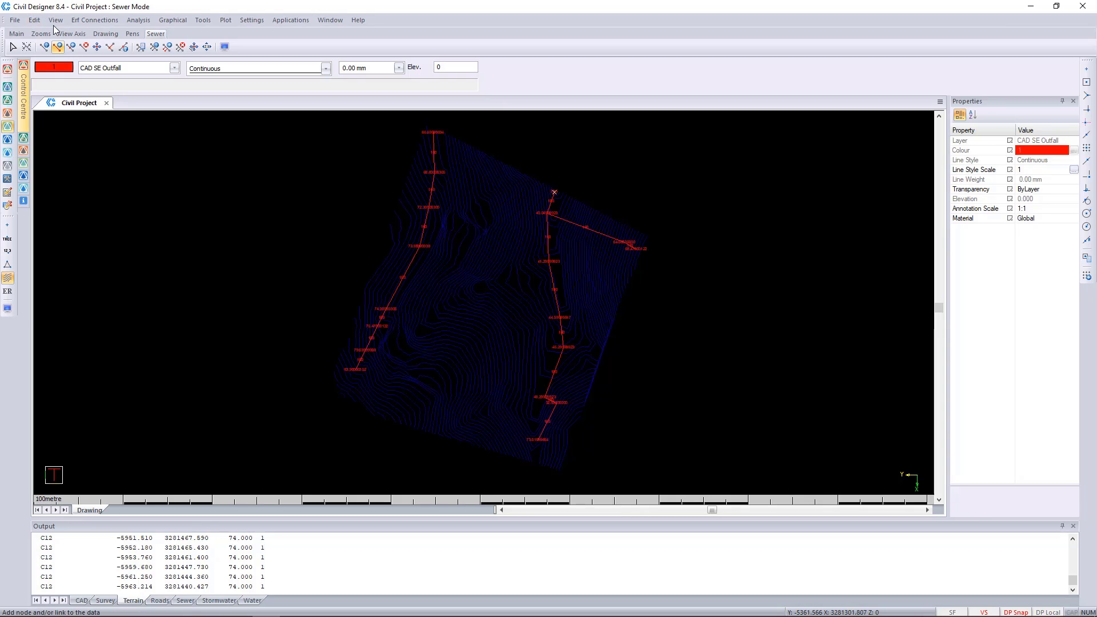
click(33, 21)
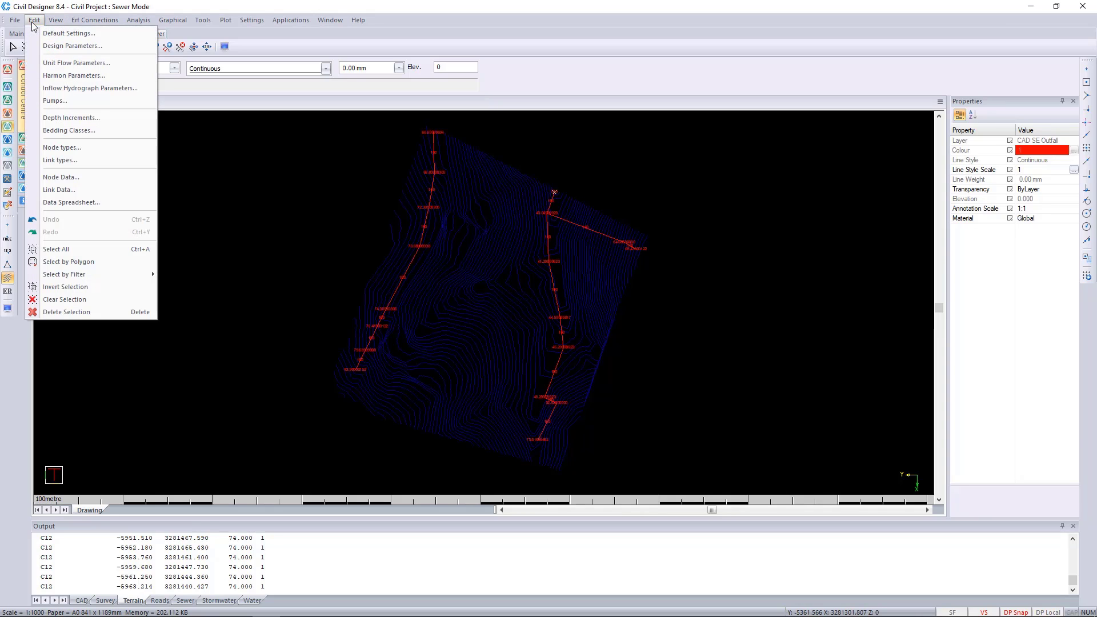
click(33, 21)
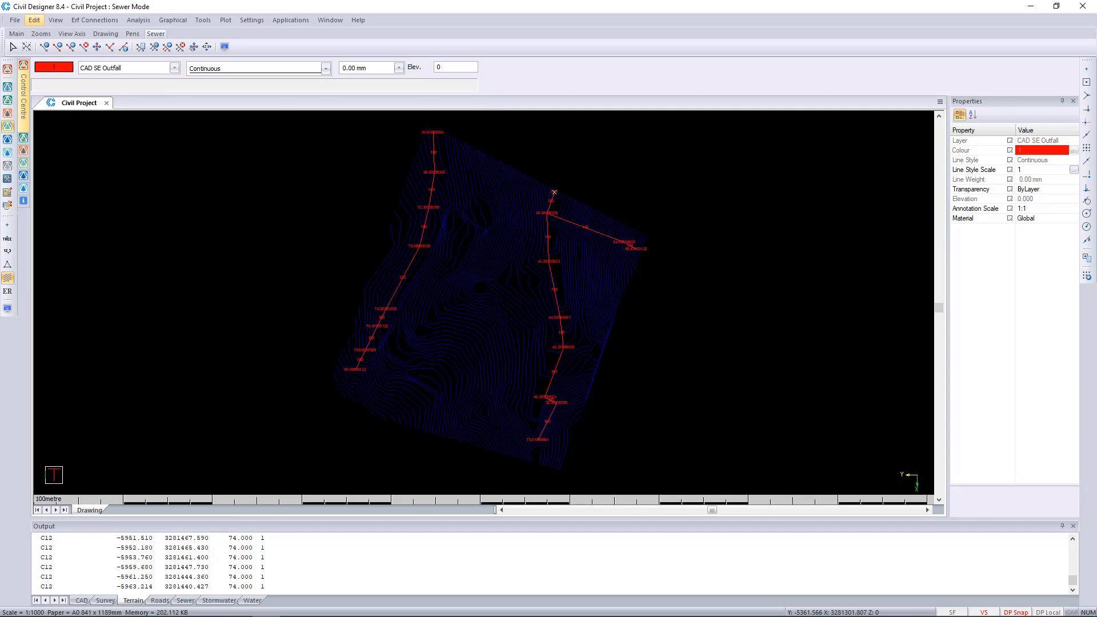
click(34, 21)
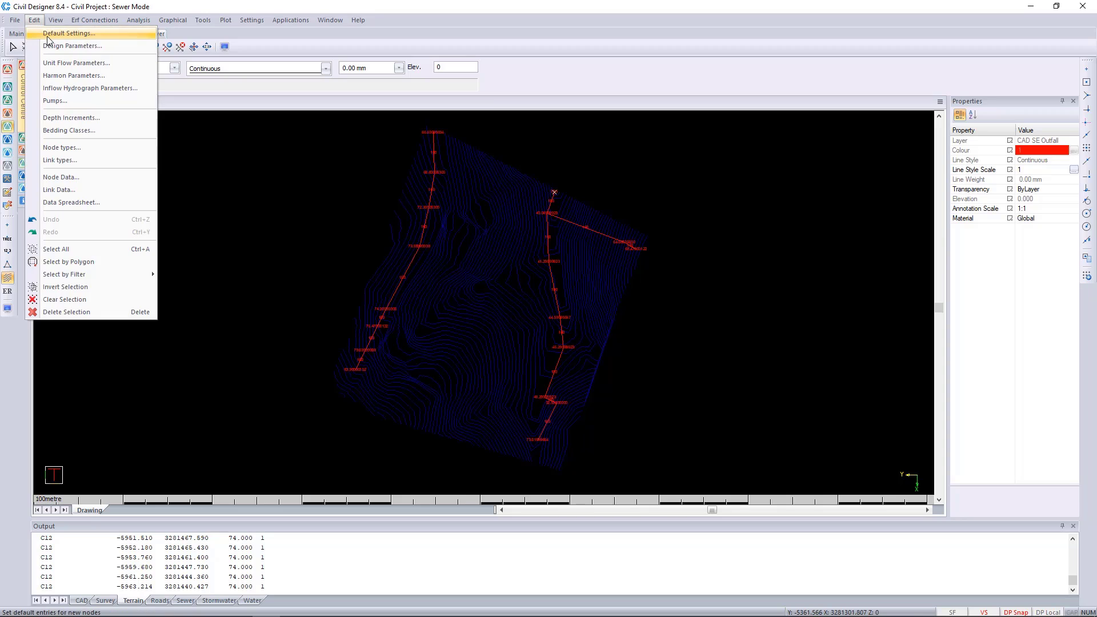
click(48, 35)
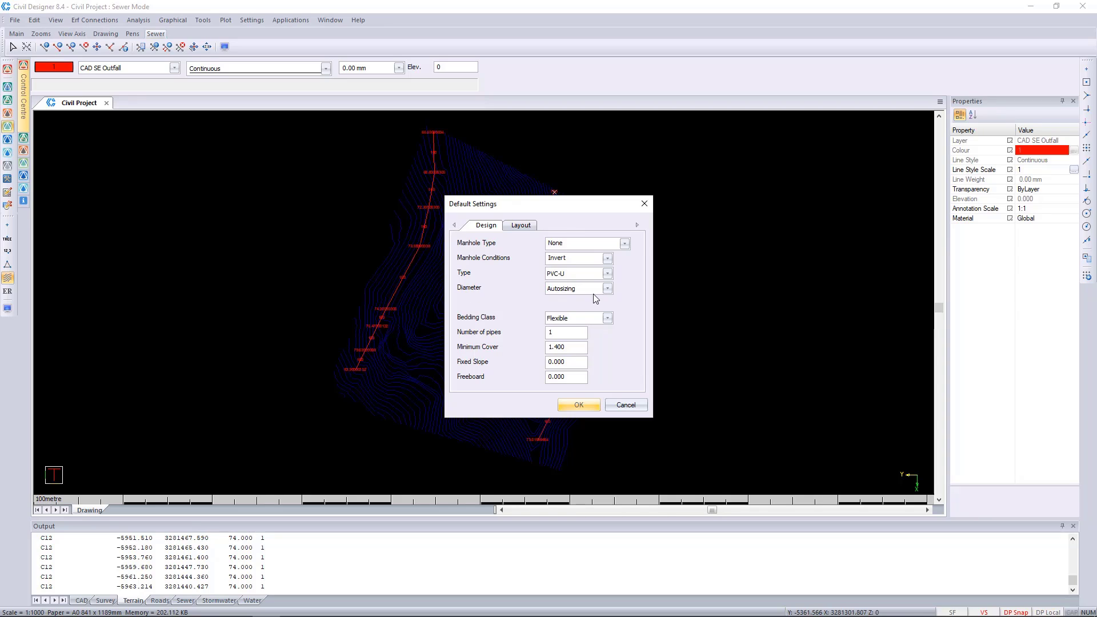
click(607, 289)
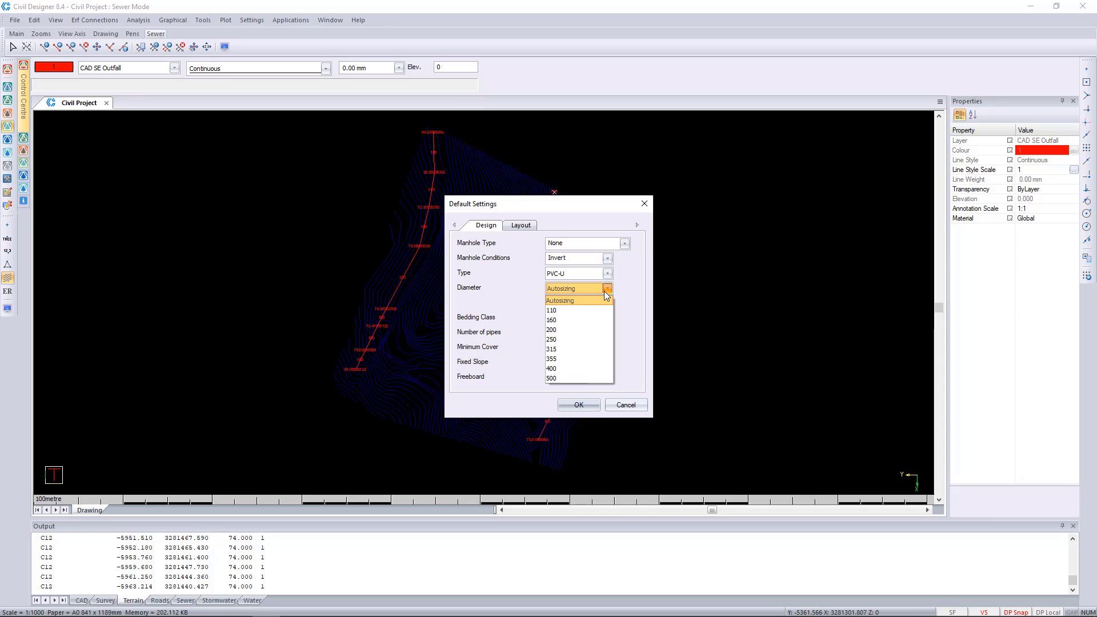
click(562, 321)
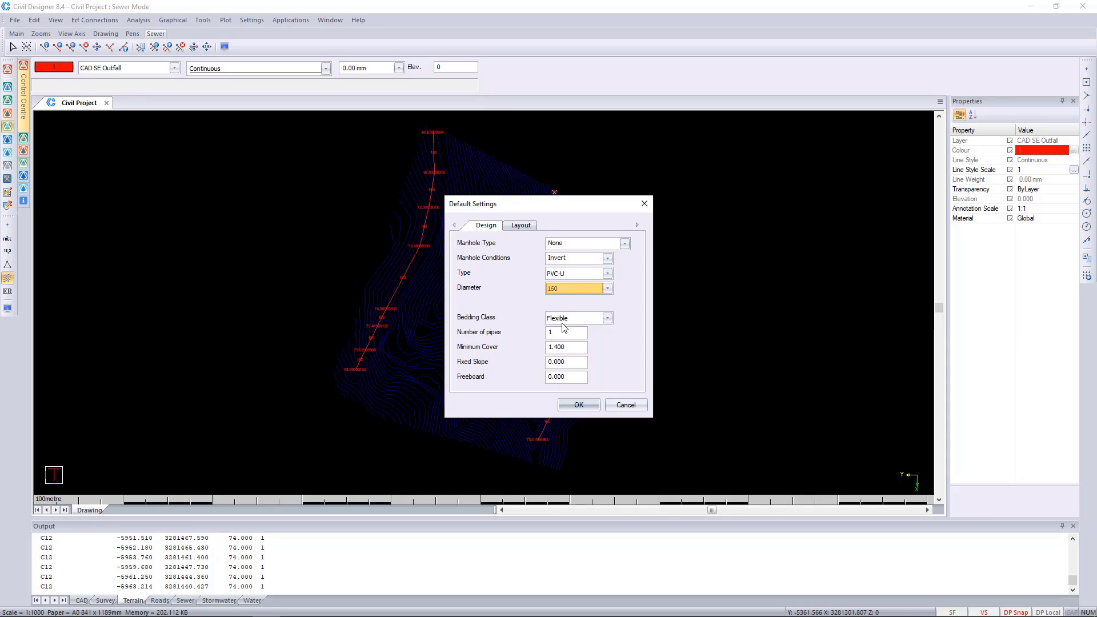
click(584, 407)
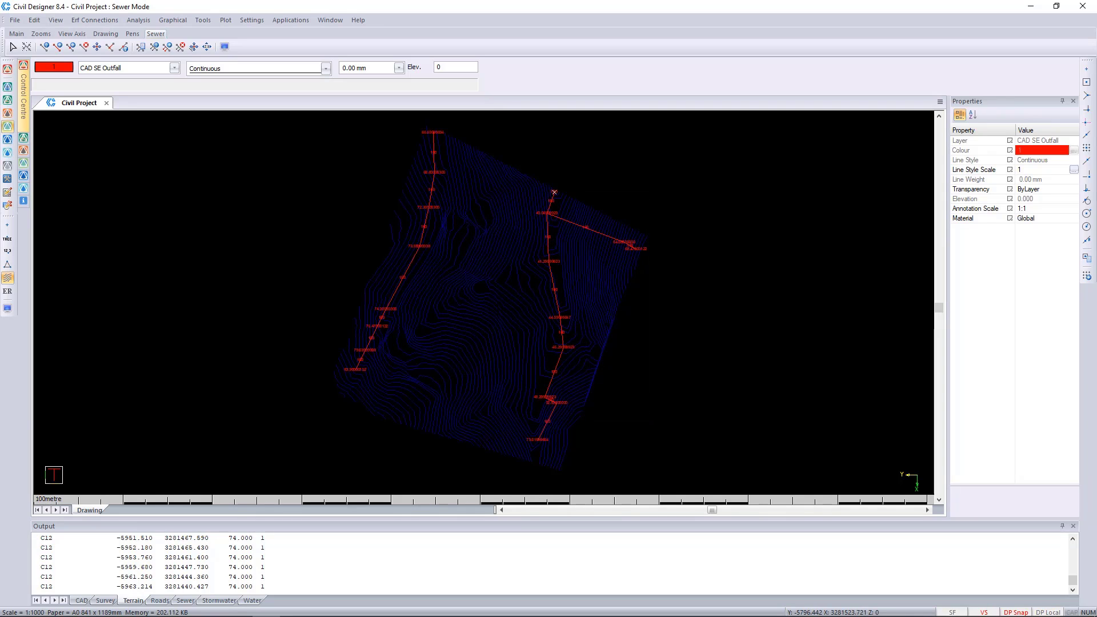
Add a layer named "GIS SE MH Names" and make it the current layer
click(137, 72)
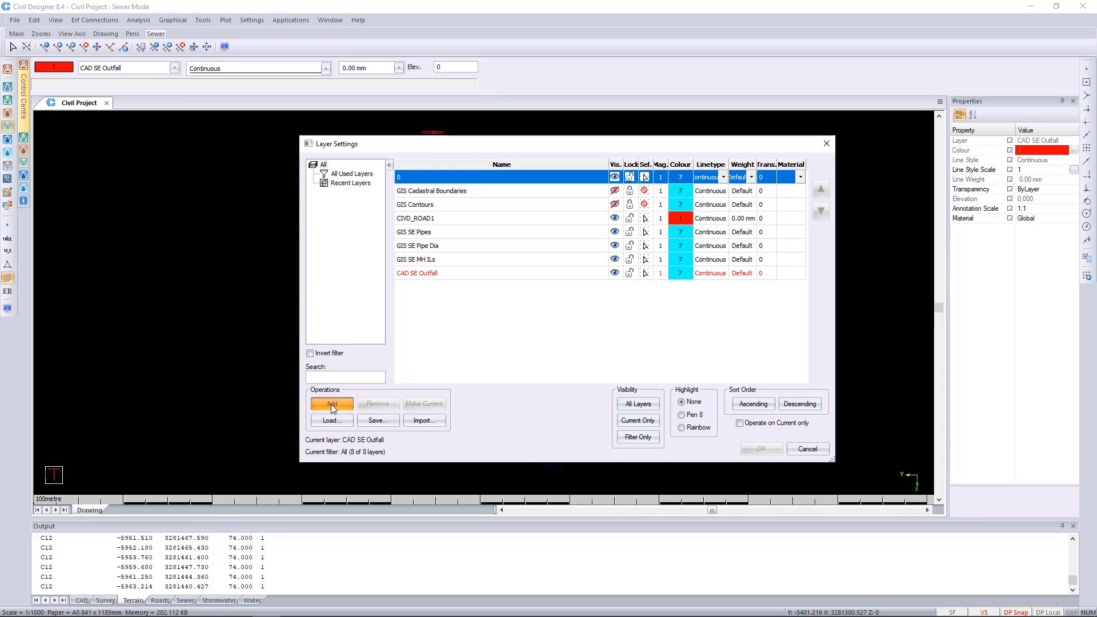
click(332, 404)
text(GIS SE)
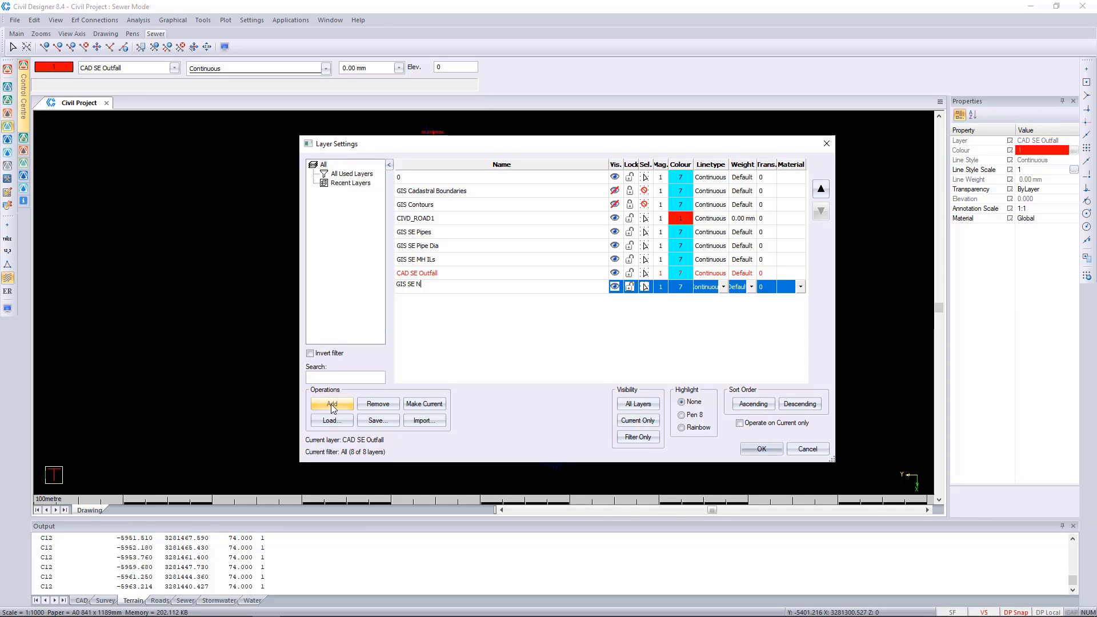
text( MH Names)
click(508, 328)
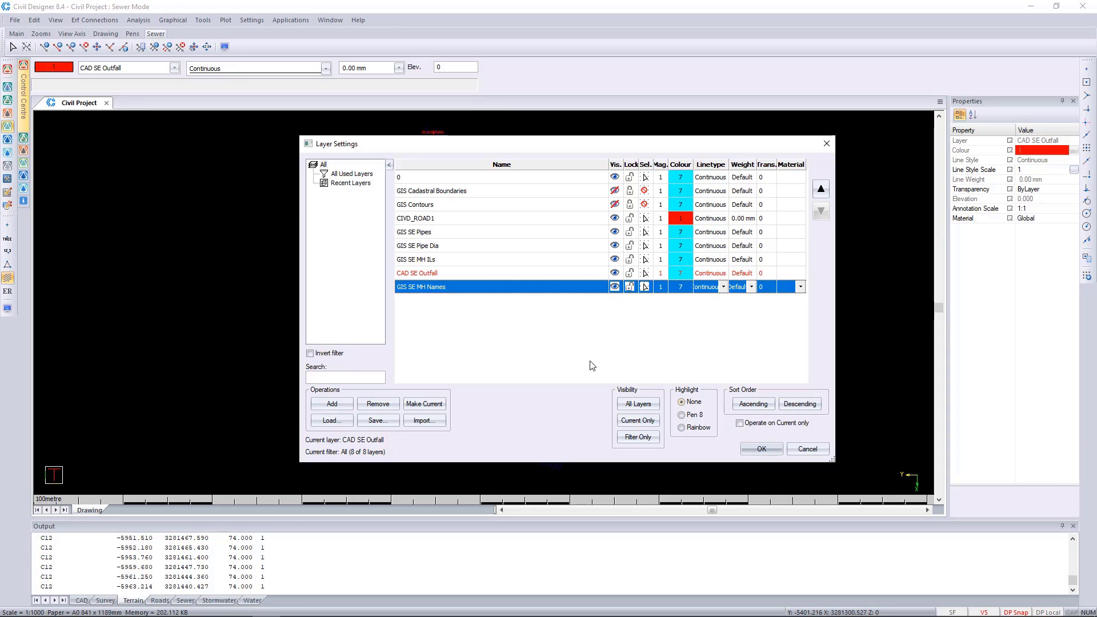
click(424, 404)
click(762, 449)
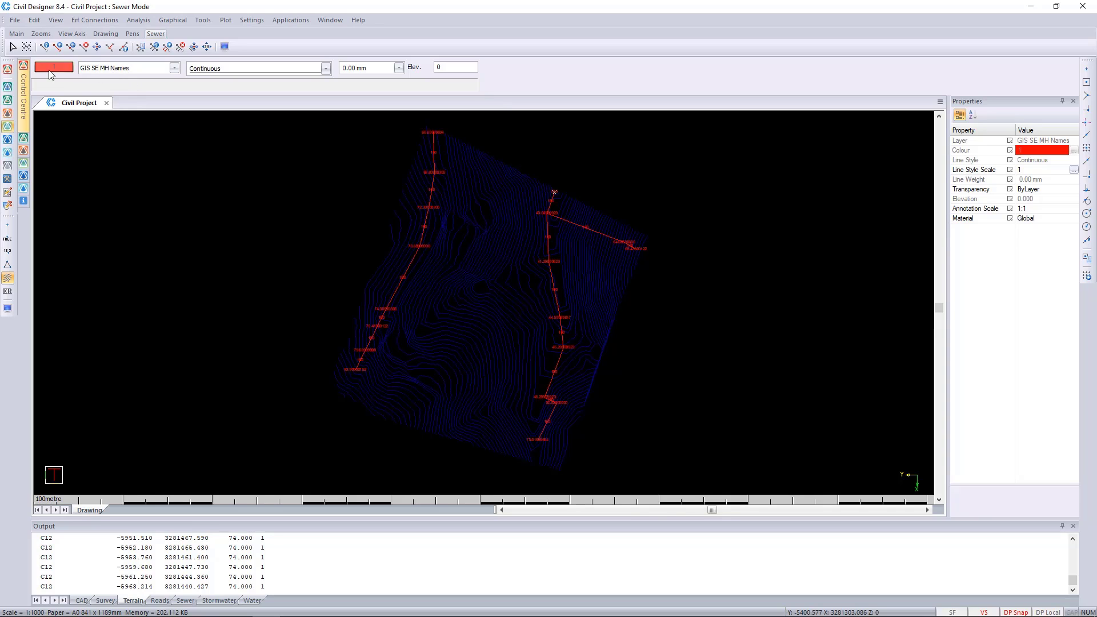
Load the "sewer mhs" ArcView shape file into the drawing on the GIS SE MH Names layer
click(8, 68)
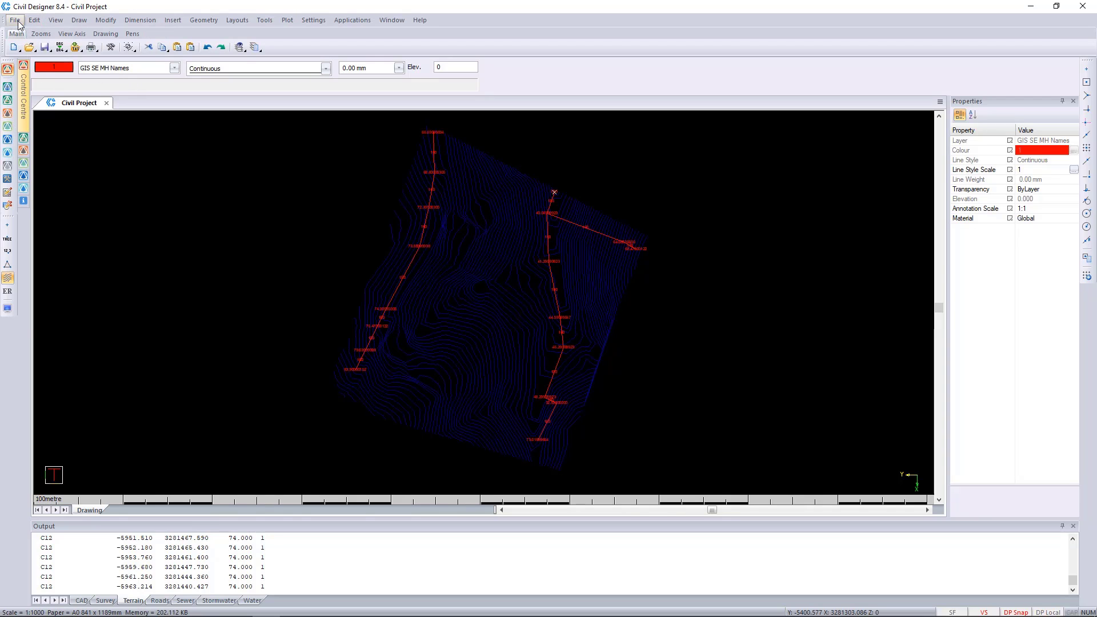
click(15, 20)
mouse_move(63, 71)
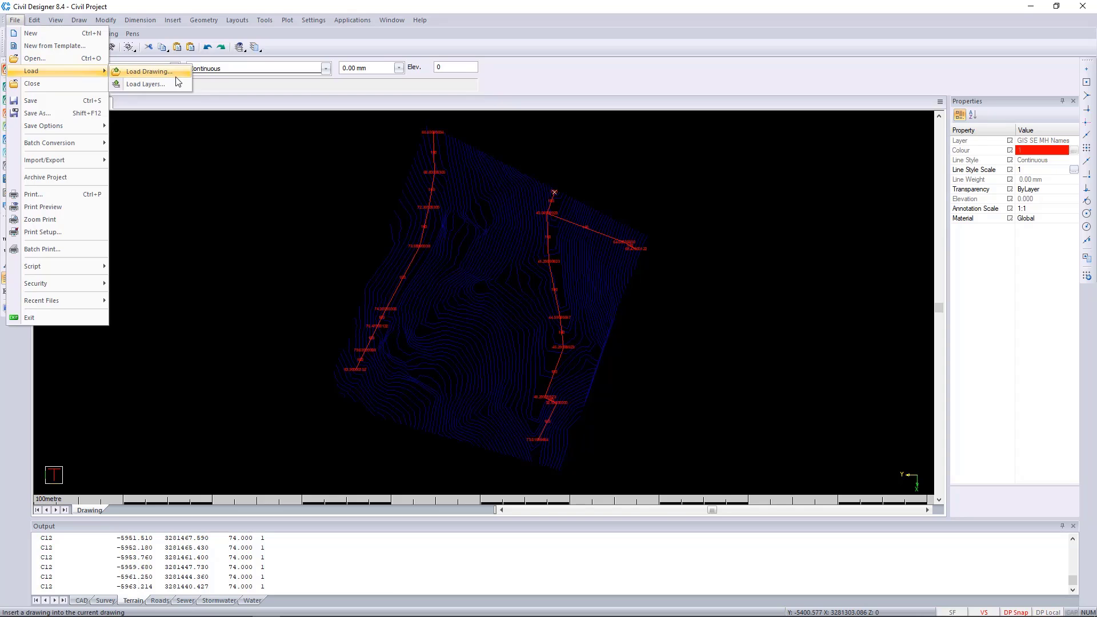
click(177, 76)
click(723, 408)
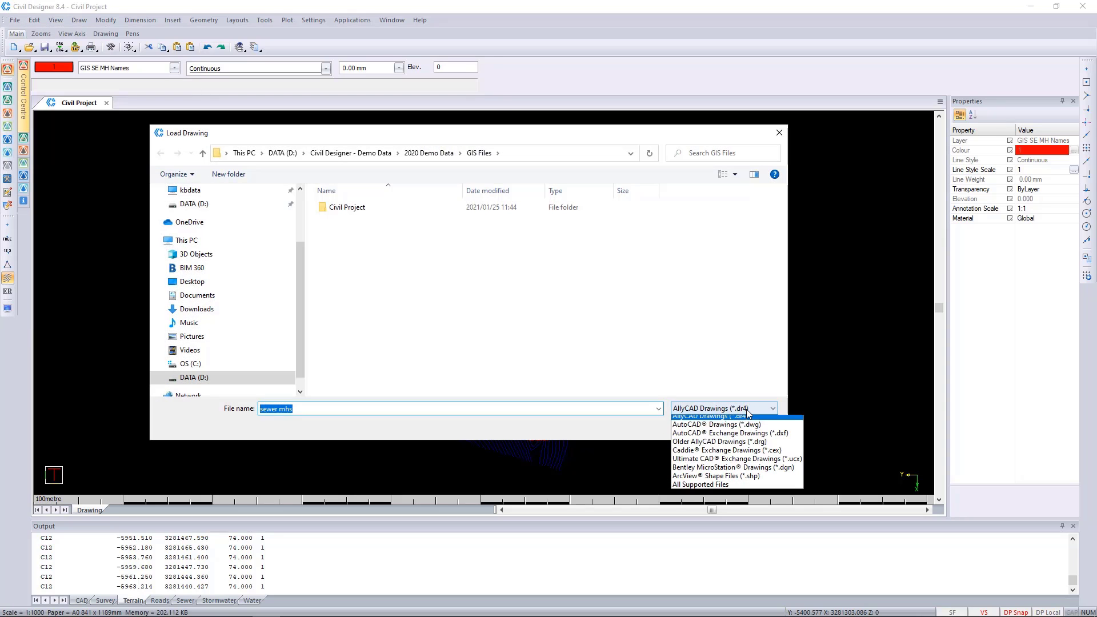
click(716, 479)
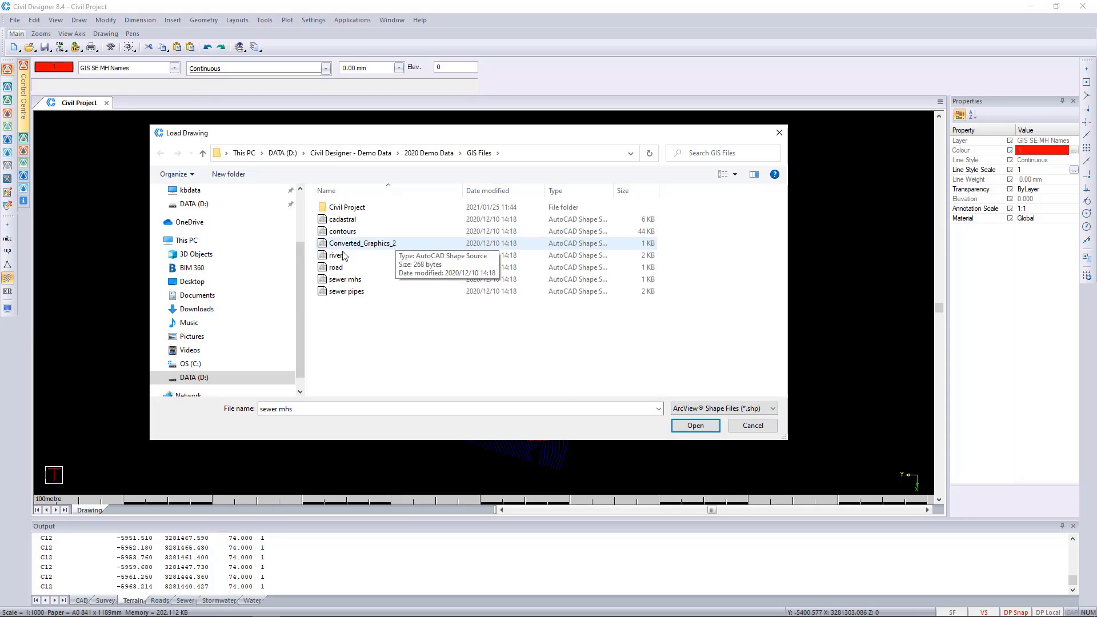
click(342, 280)
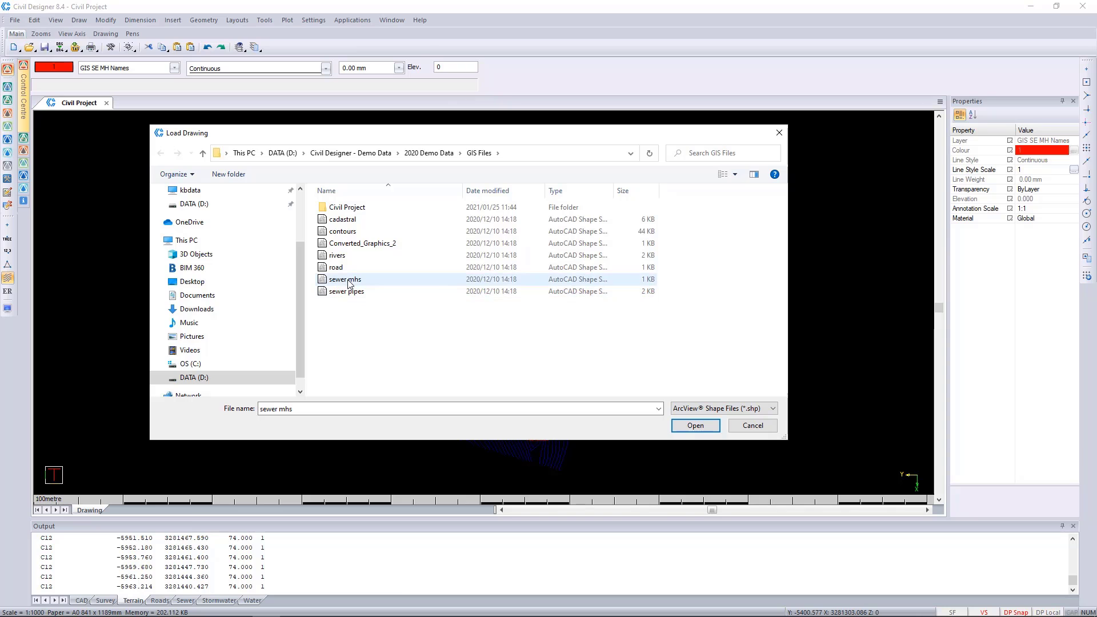
click(696, 426)
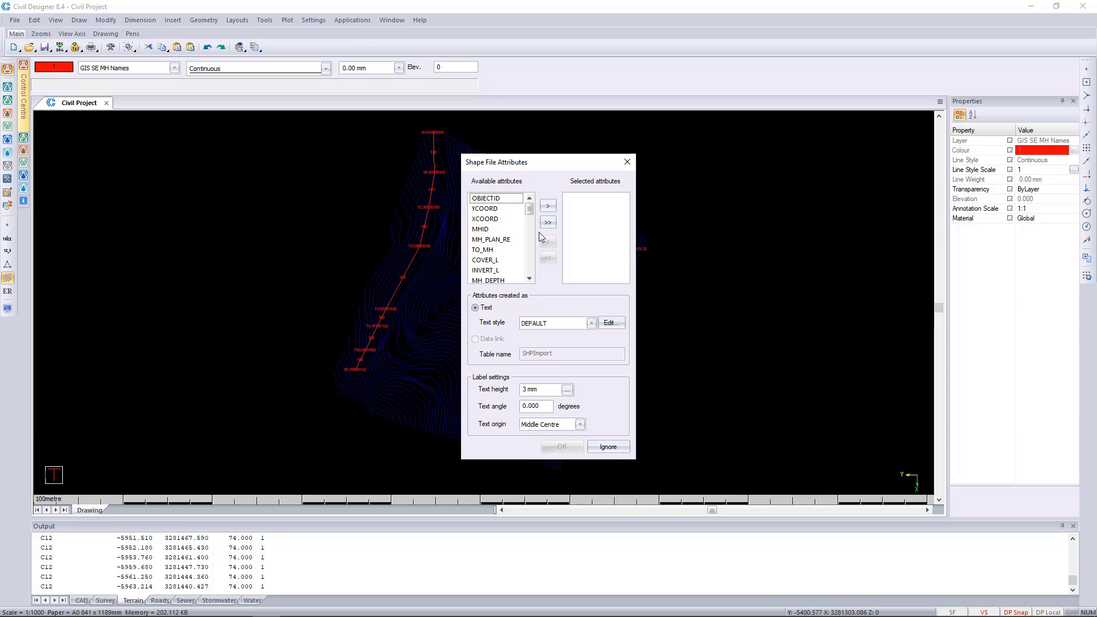
Choose OBJECTID as the shape file attribute and import it as text labels
click(497, 199)
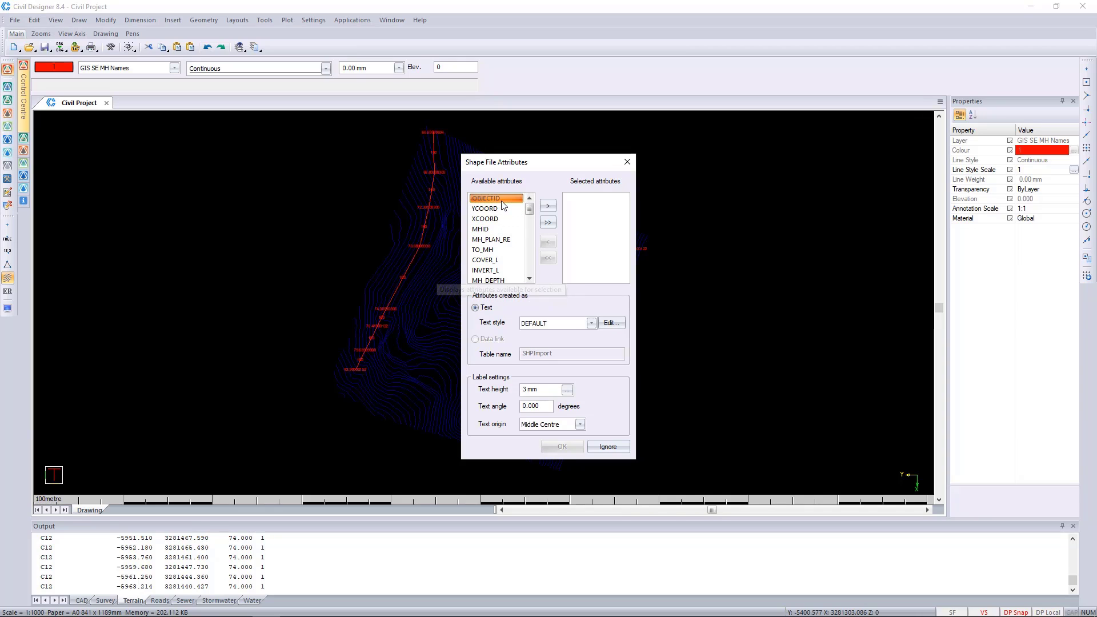
click(548, 205)
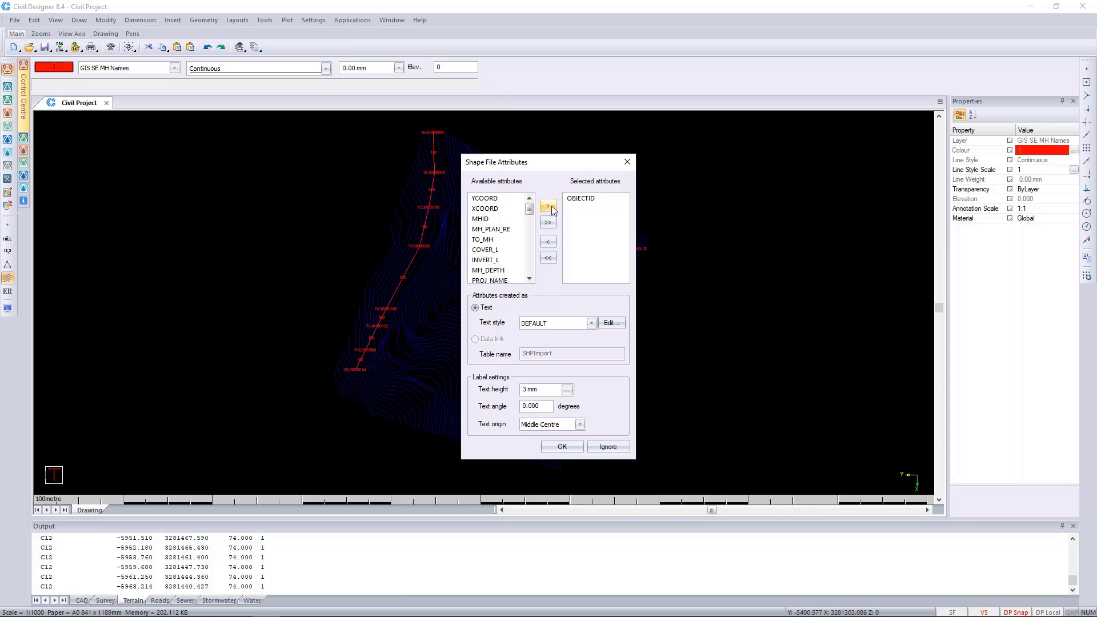
click(562, 447)
Examine the imported OBJECTID labels at the manholes along both sewer lines and clear the selection
scroll(411, 250, up, 3)
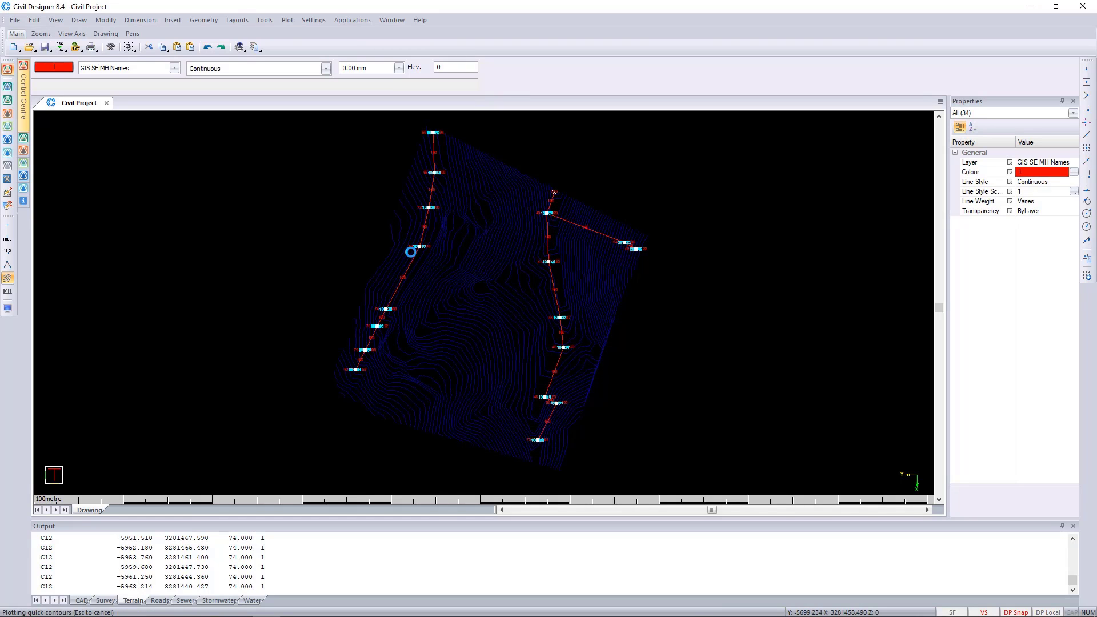
scroll(518, 279, up, 3)
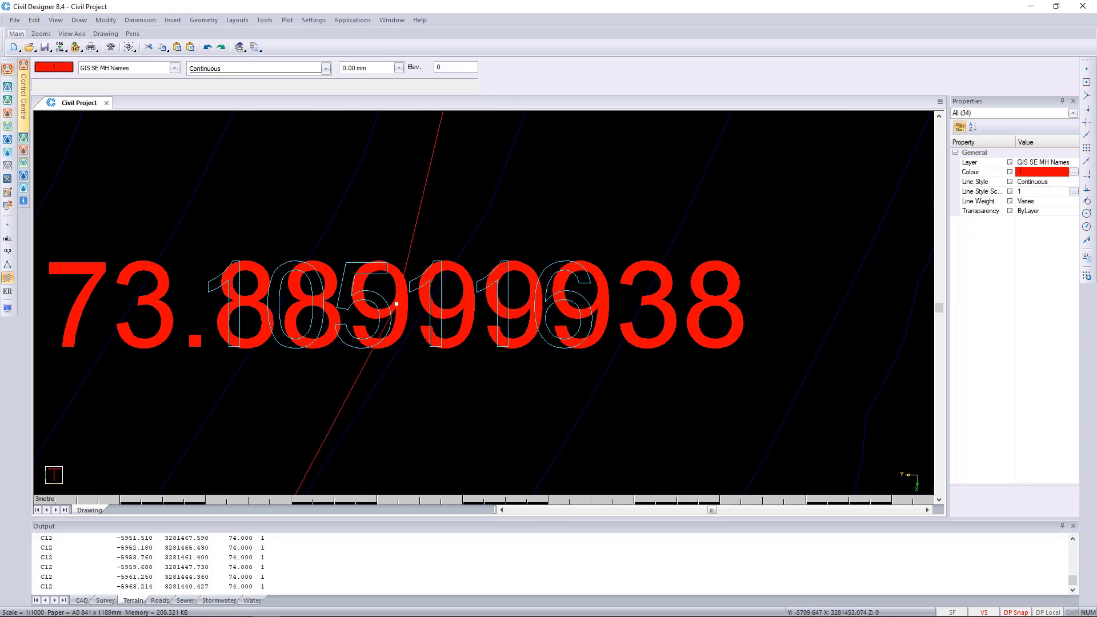
scroll(473, 283, down, 4)
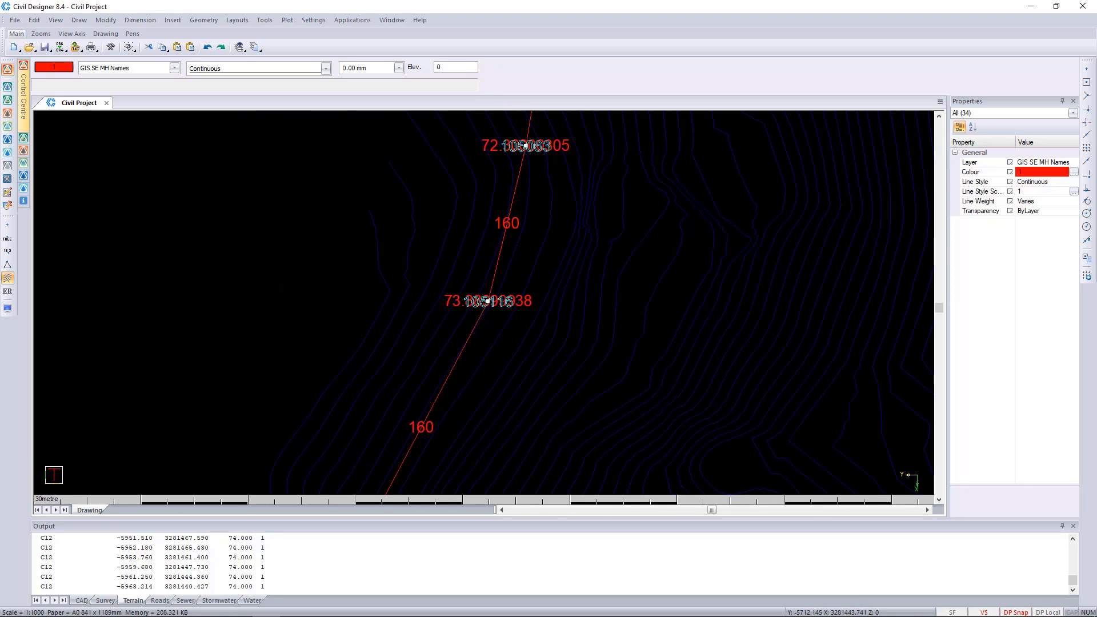
scroll(472, 329, up, 5)
scroll(472, 337, down, 8)
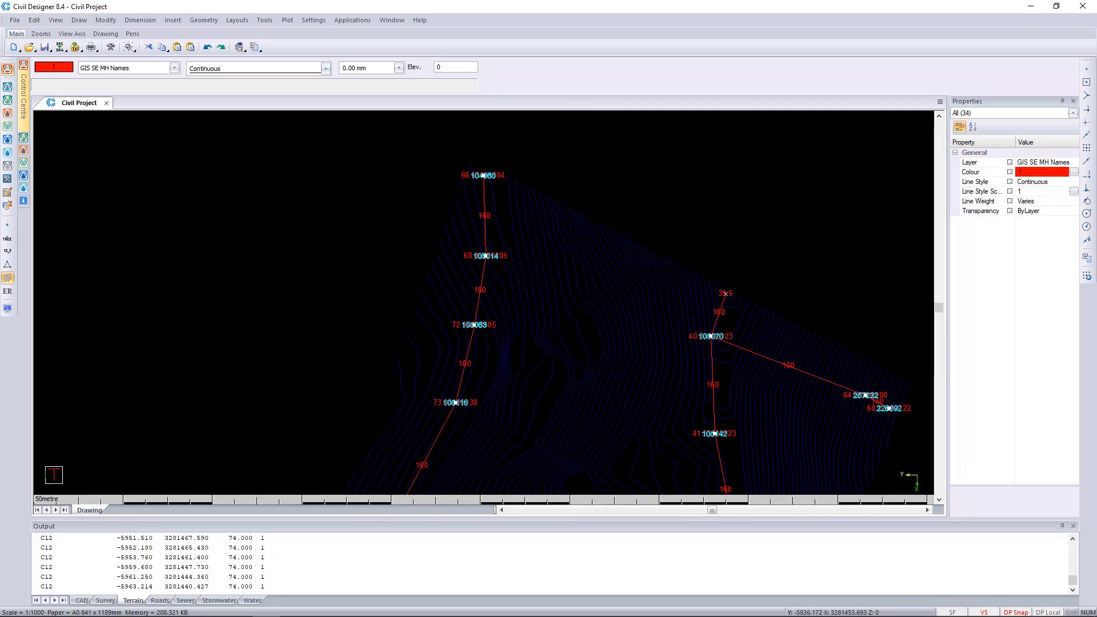
scroll(710, 336, up, 5)
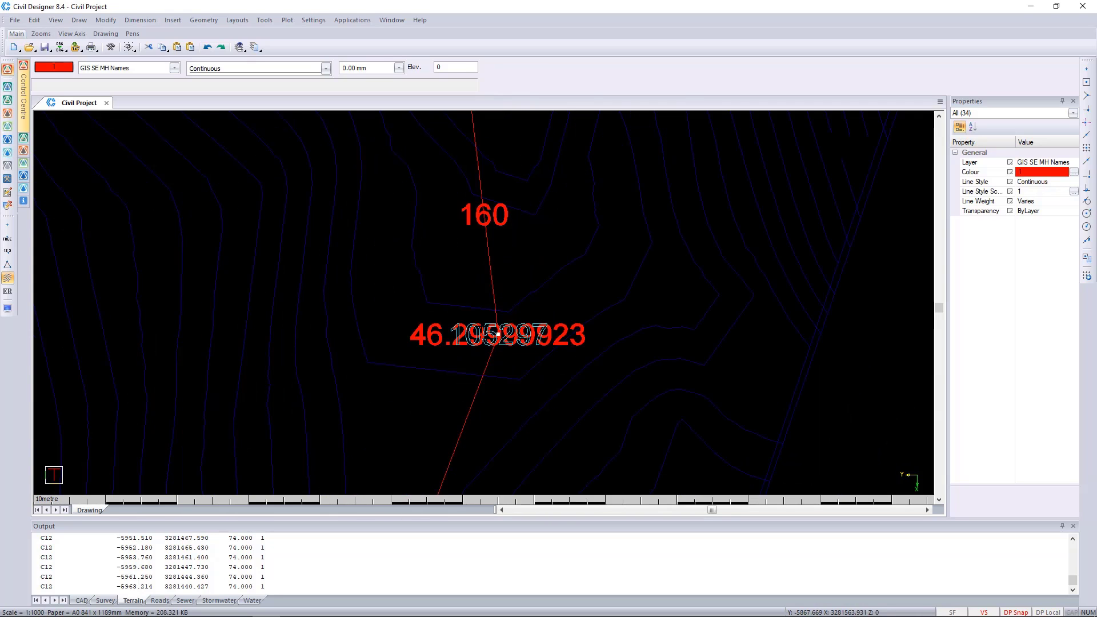
scroll(498, 334, up, 2)
scroll(474, 262, down, 8)
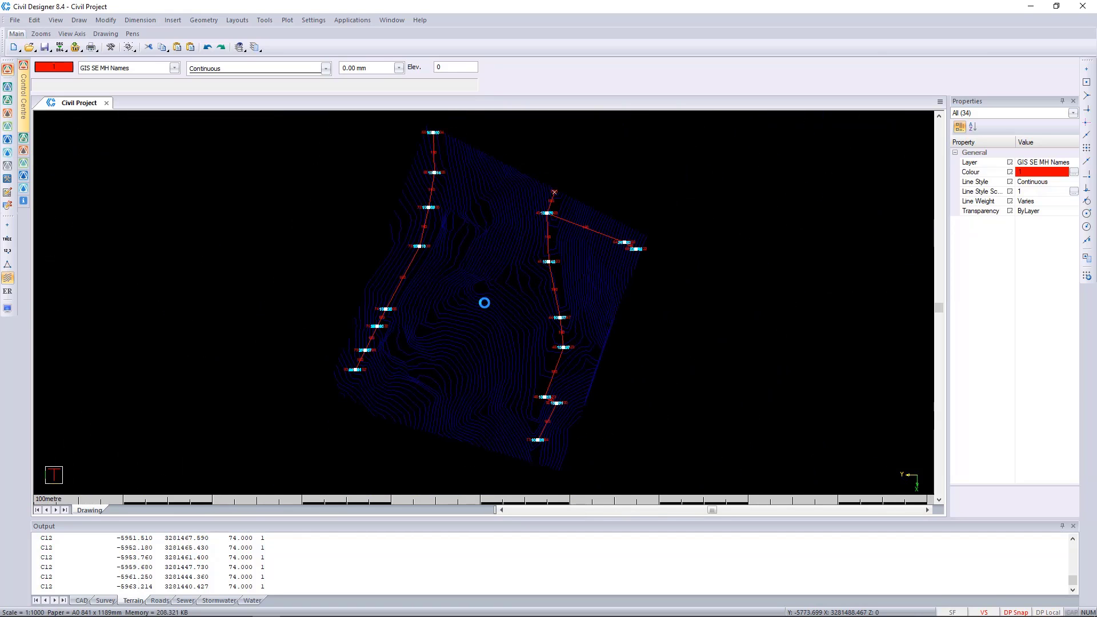
key(Escape)
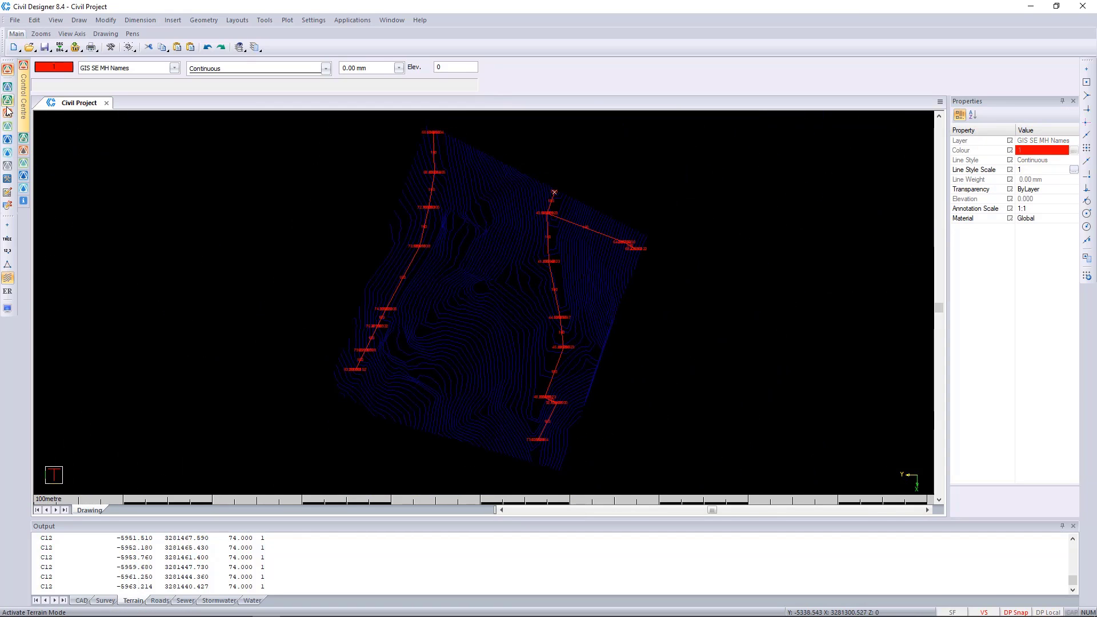
Activate Sewer mode and set the default pipe diameter to Autosizing in the default settings
click(8, 126)
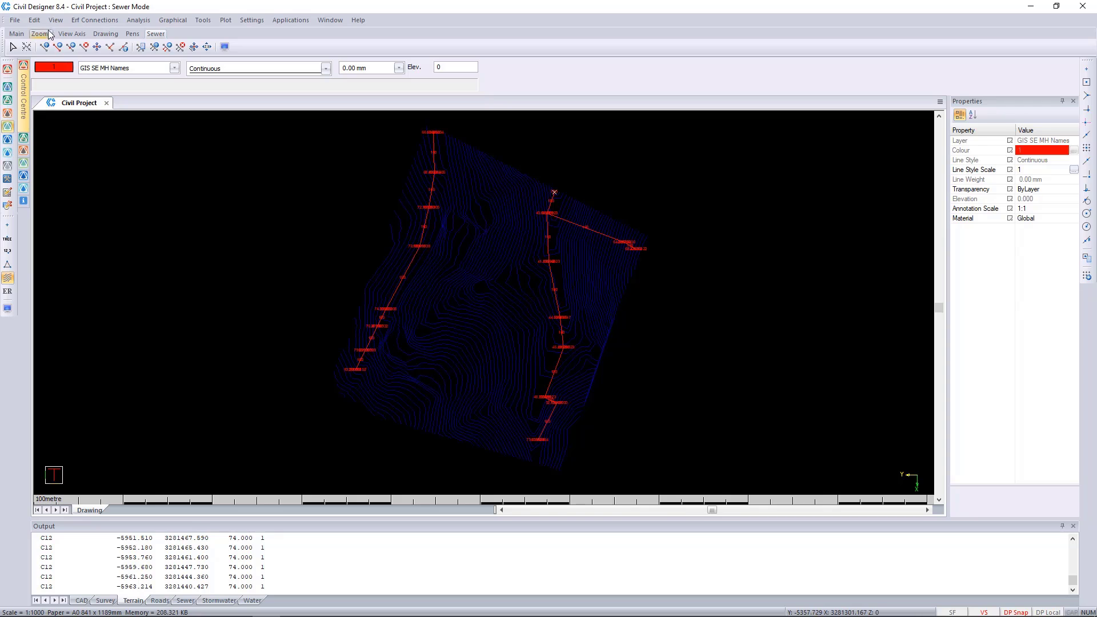
click(35, 20)
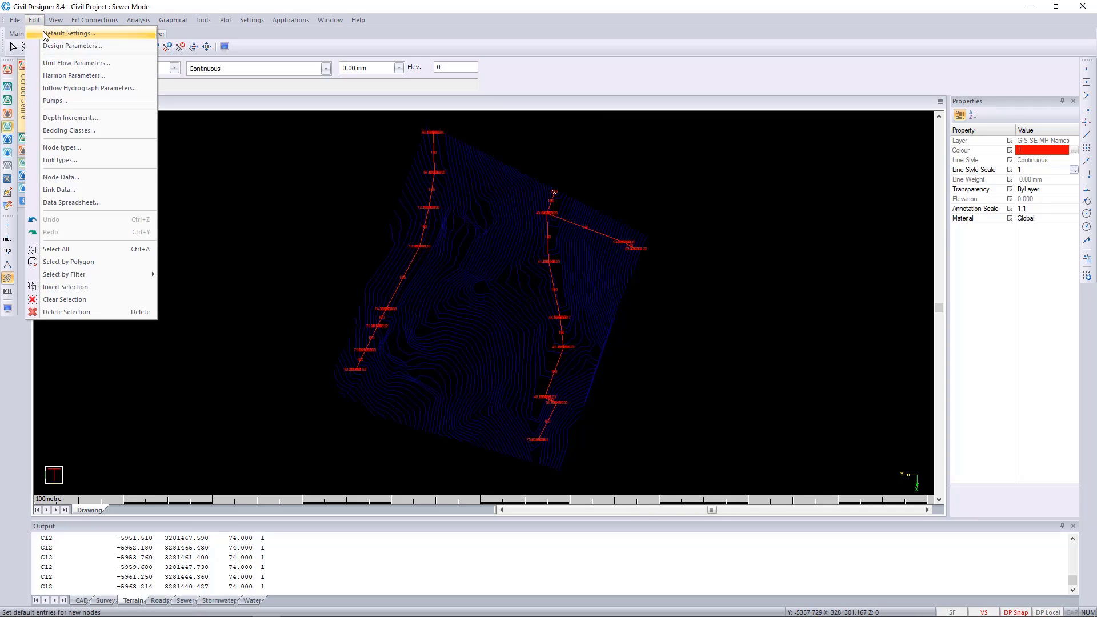
click(46, 34)
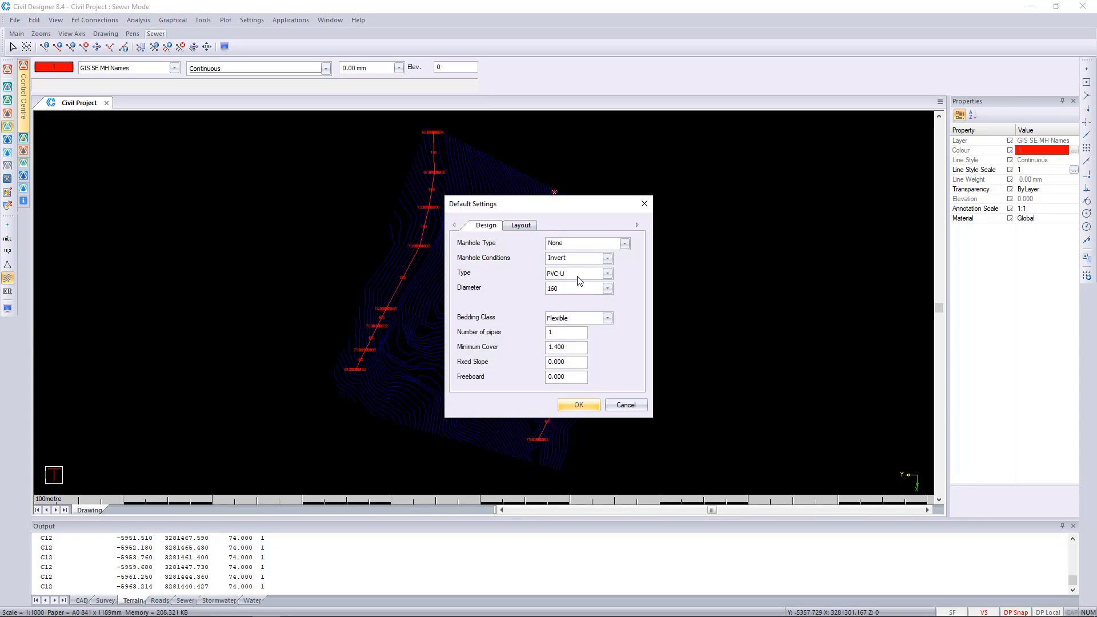
click(564, 289)
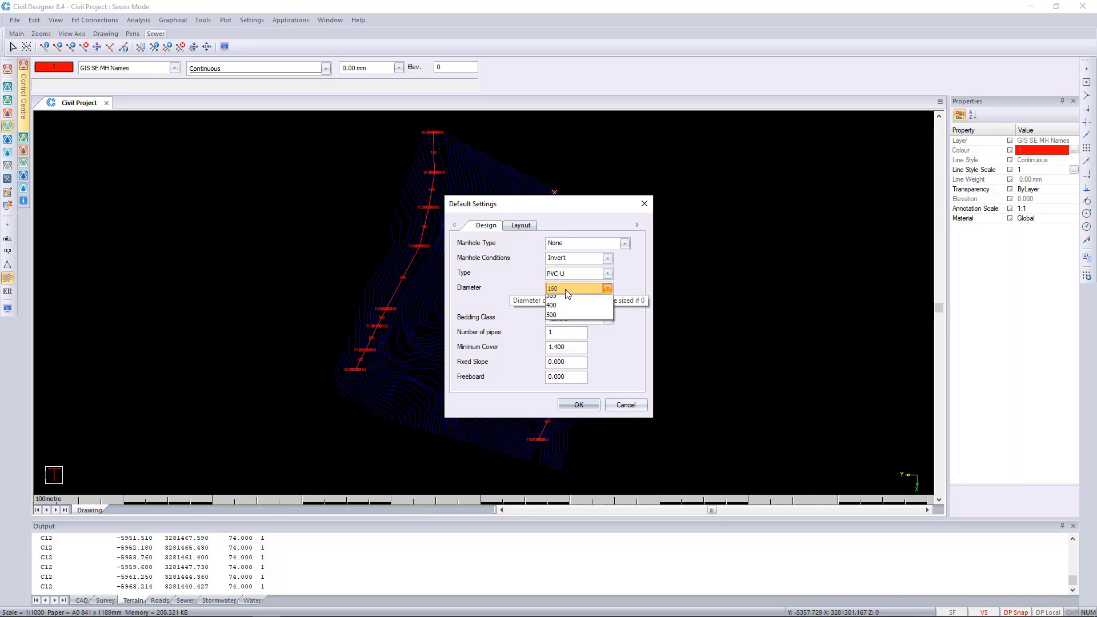
click(567, 307)
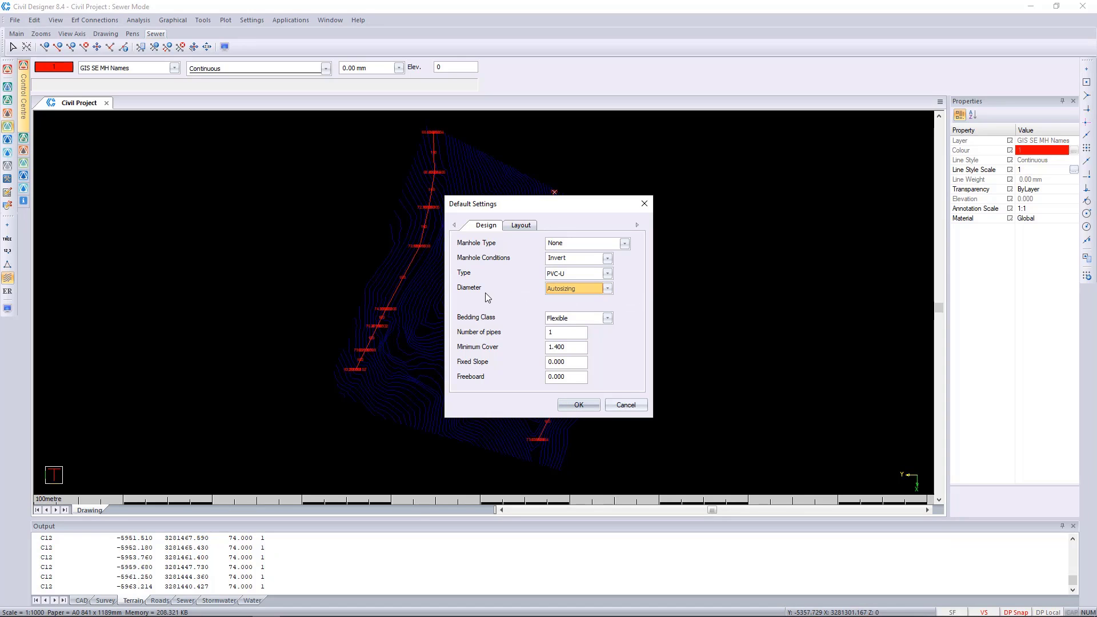
click(585, 405)
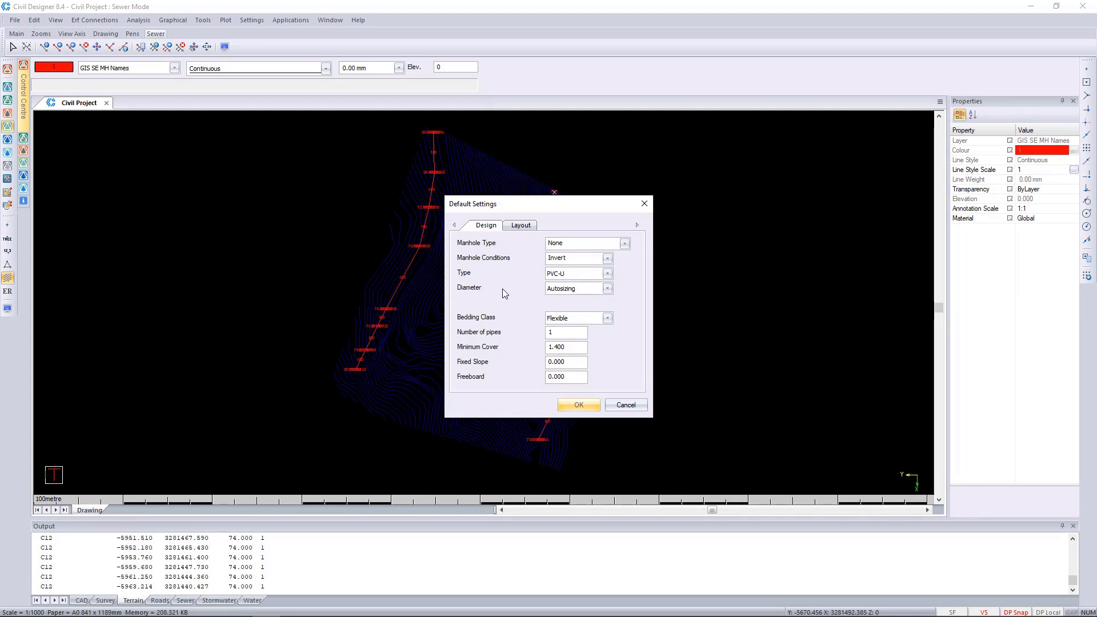
Set the default pipe diameter to 160 in the sewer default settings
click(573, 289)
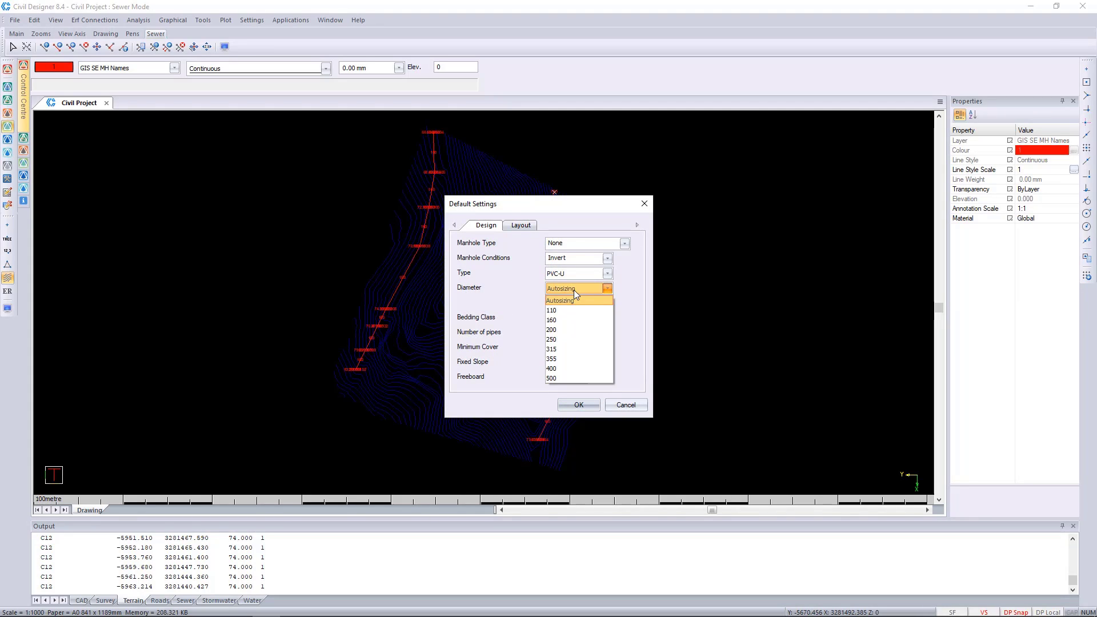
click(566, 322)
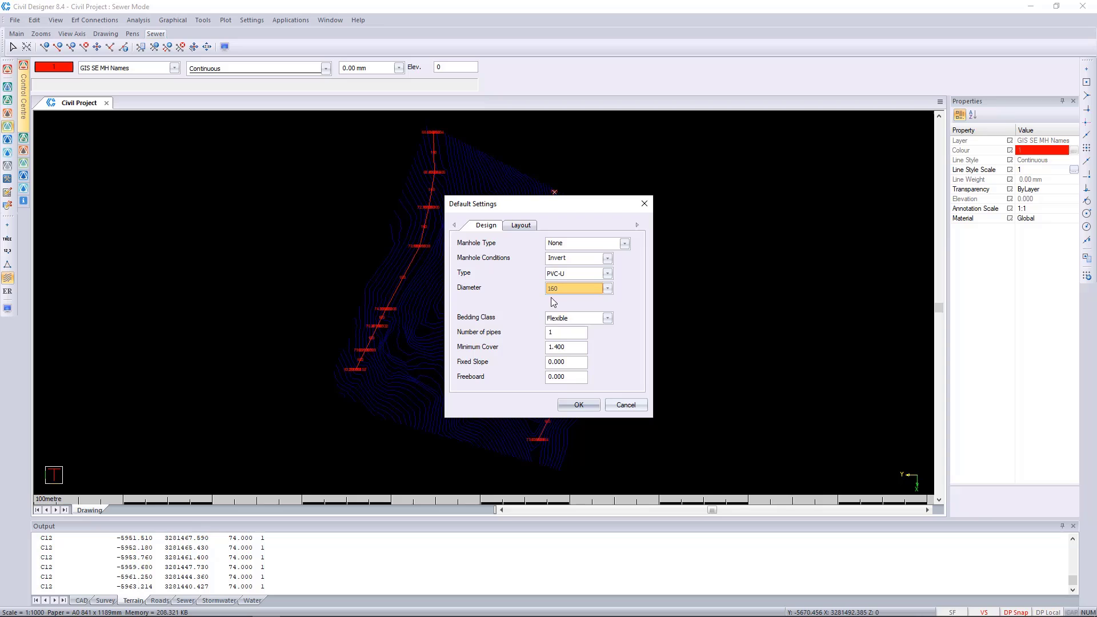
click(578, 405)
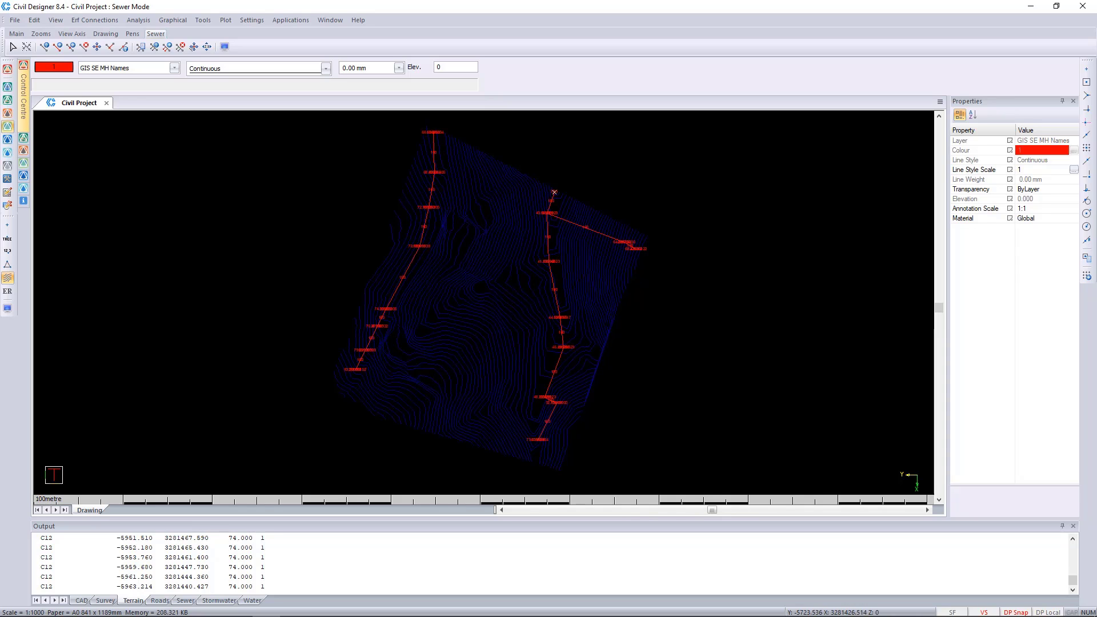
Change the diameter label of the uppermost pipe on the western sewer line to 200
scroll(414, 196, up, 3)
scroll(438, 343, up, 2)
click(469, 286)
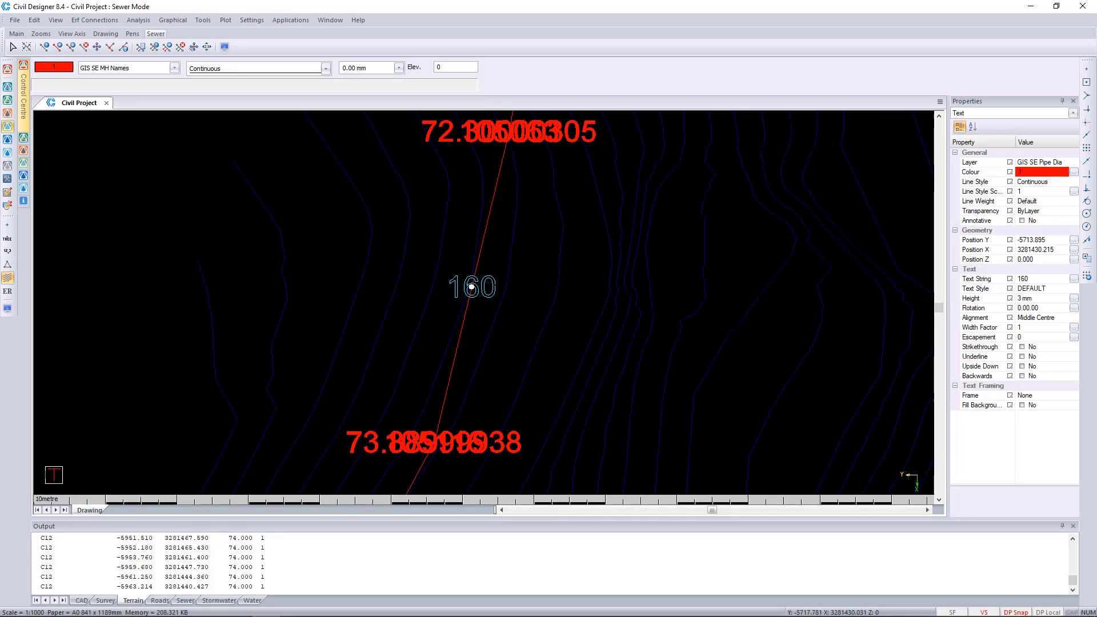
key(Escape)
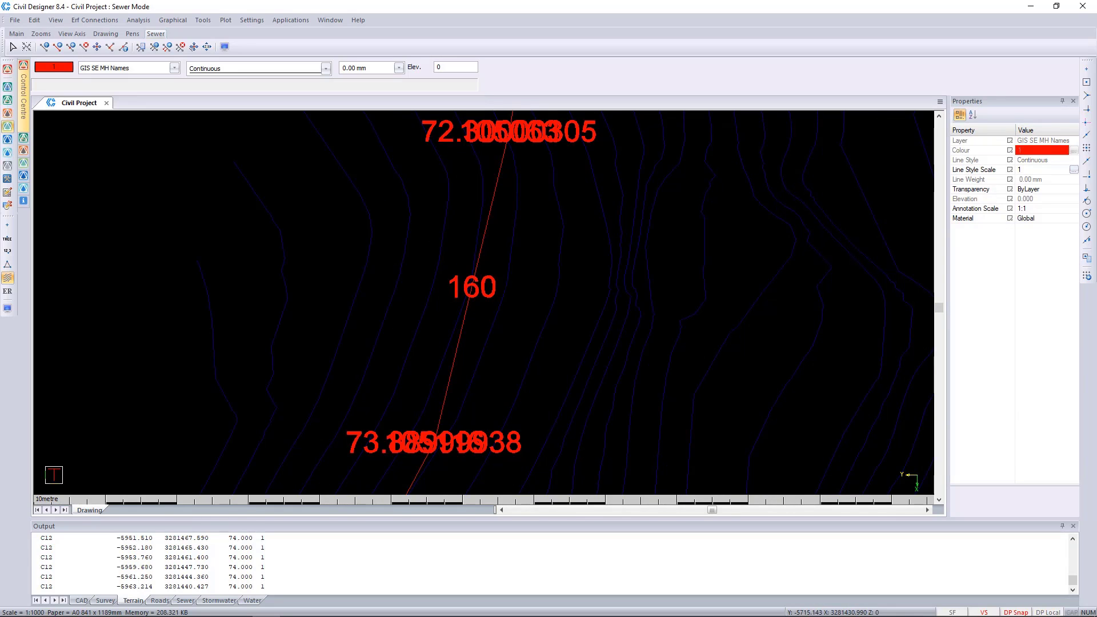
scroll(474, 303, down, 2)
middle_drag(510, 174, 496, 275)
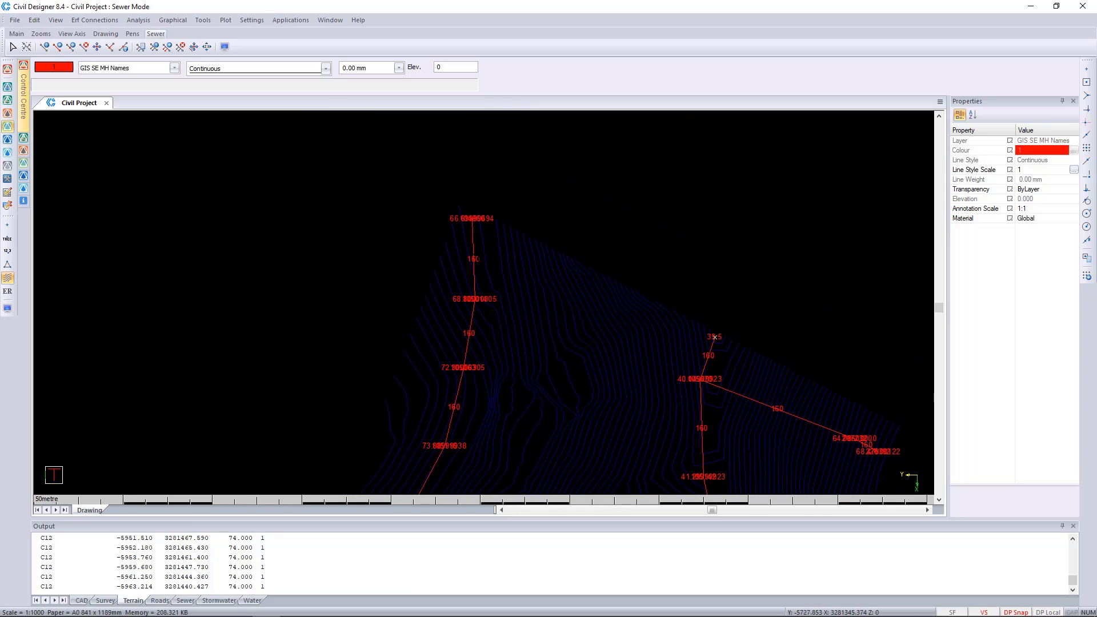
scroll(476, 237, up, 2)
double_click(468, 321)
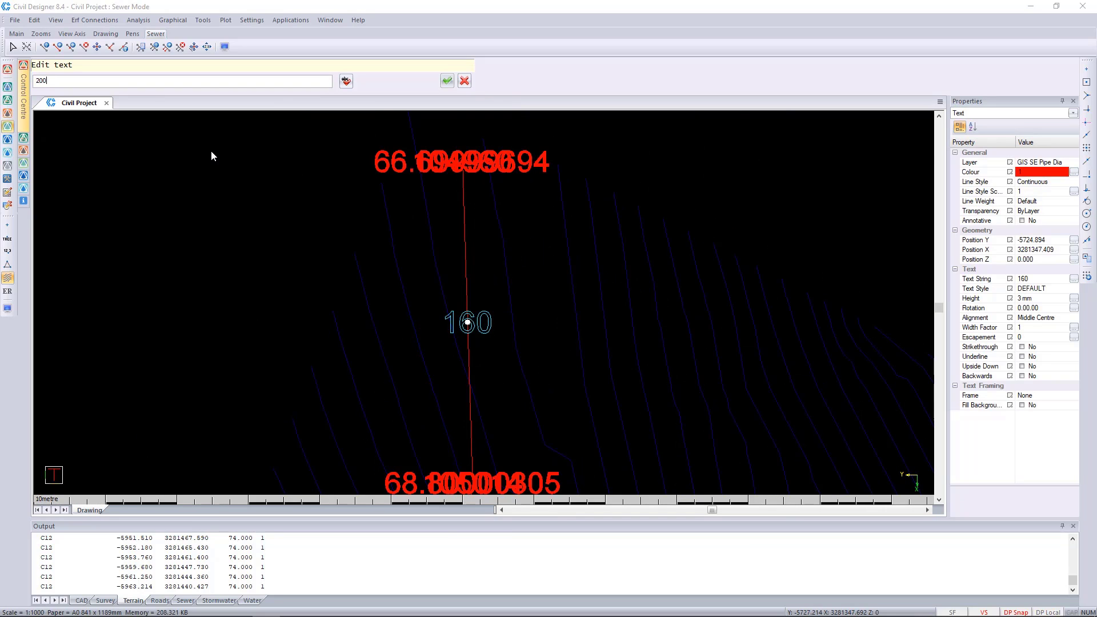
text(200)
key(Return)
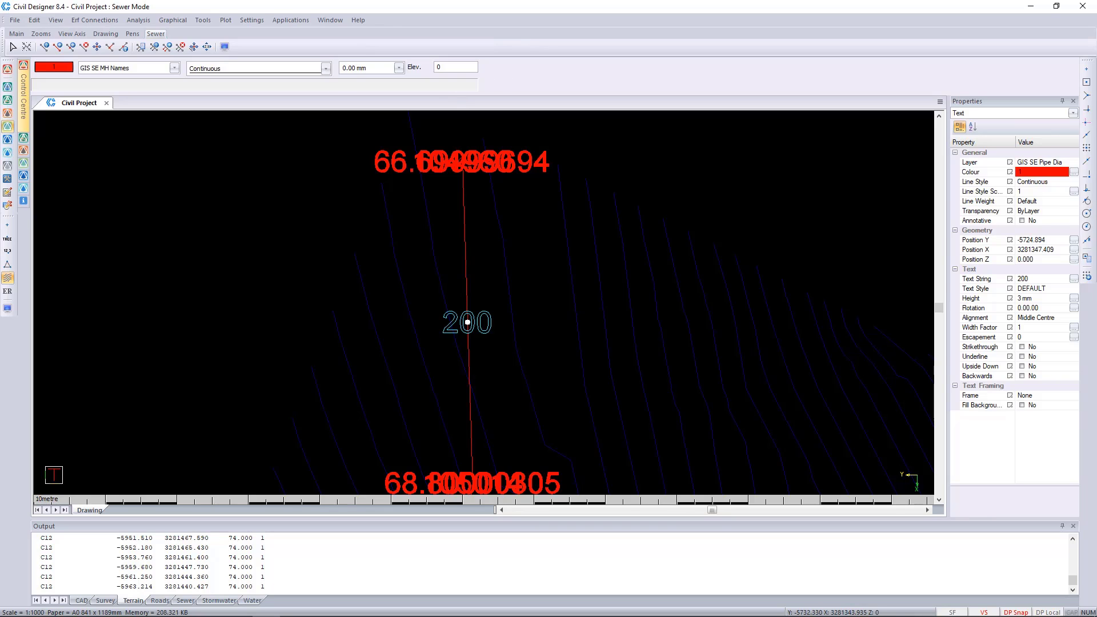
scroll(475, 276, down, 2)
scroll(714, 365, down, 2)
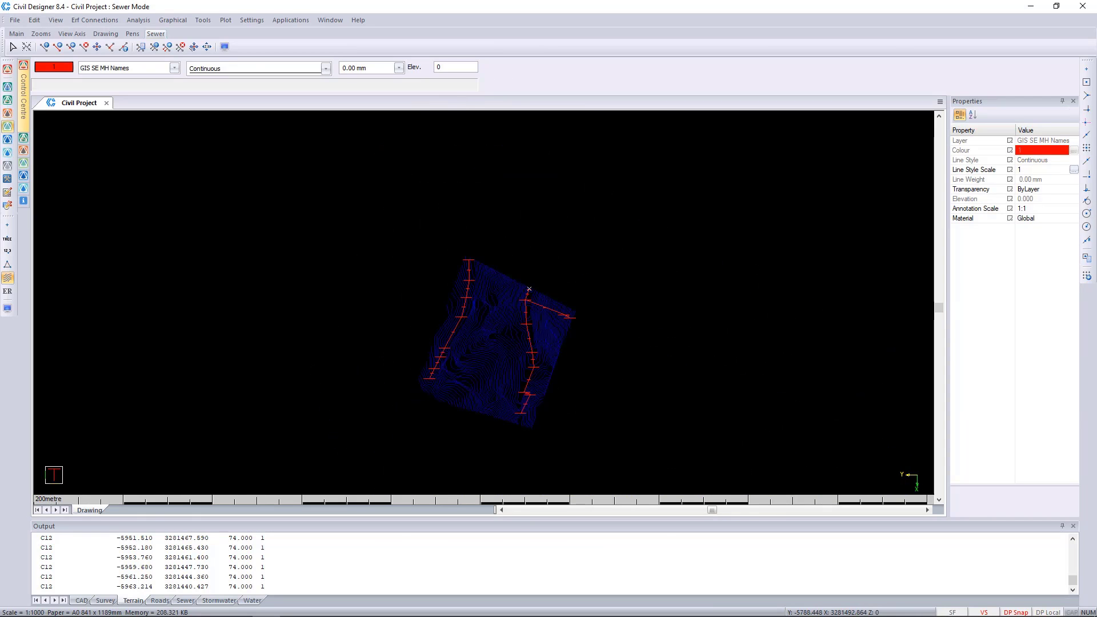
scroll(504, 385, up, 1)
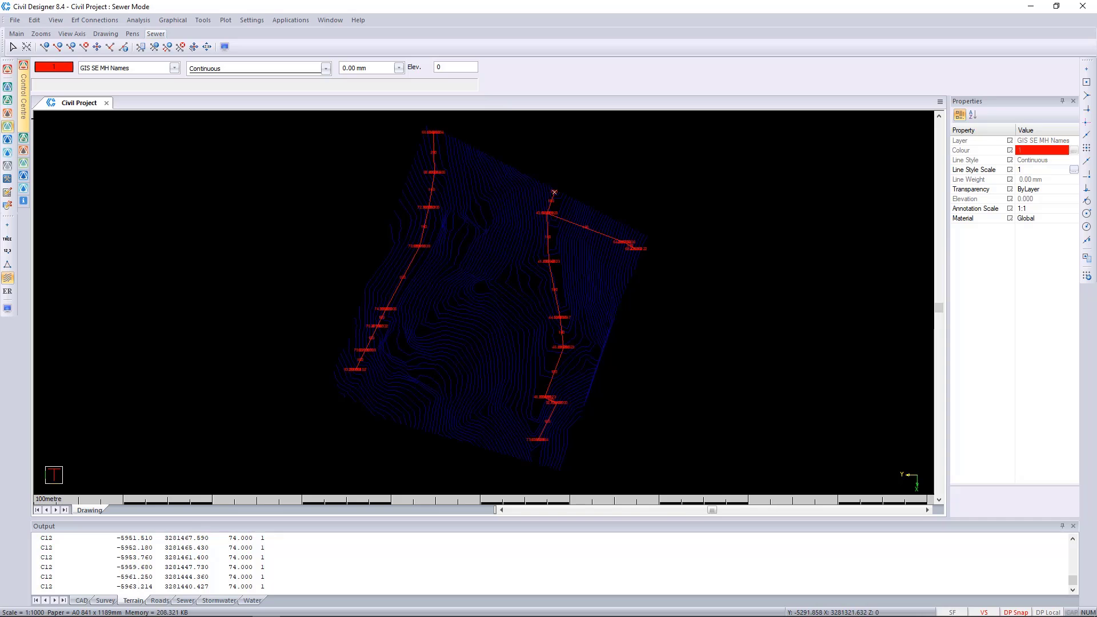
Start converting drawing entities to sewer data, assigning CAD SE Outfall to the outfalls and GIS SE MH Names to the node names
click(14, 20)
mouse_move(79, 190)
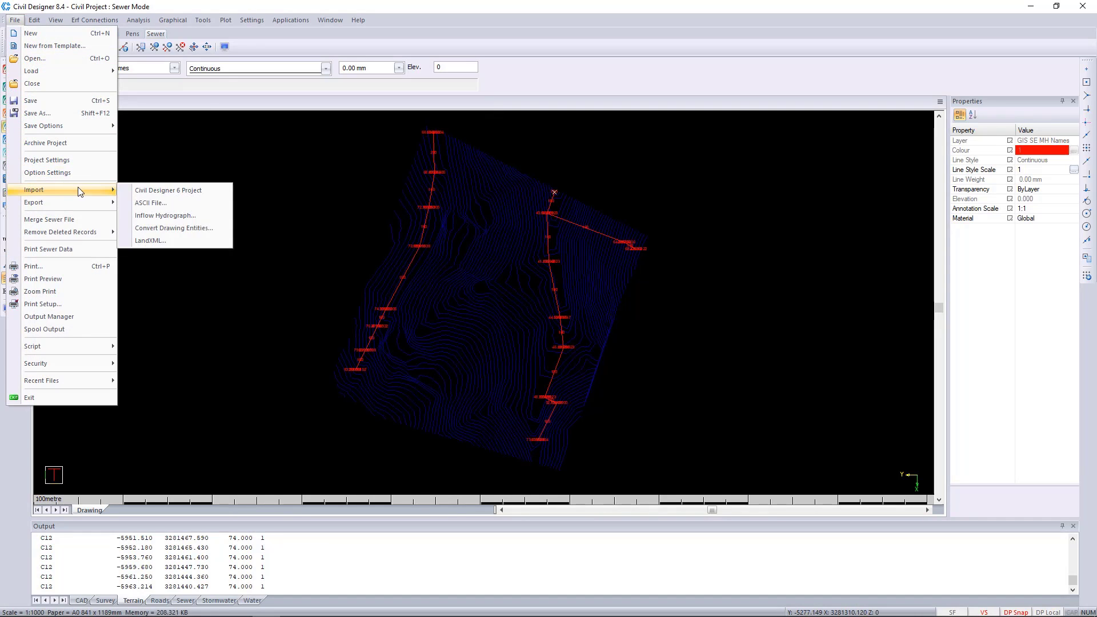
click(220, 228)
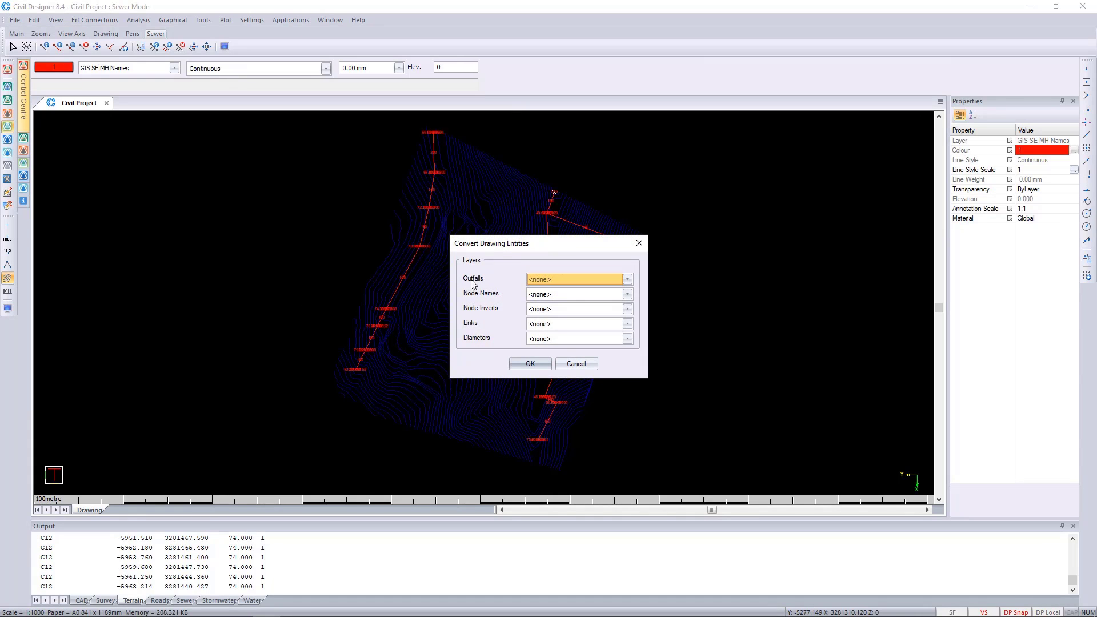
click(574, 279)
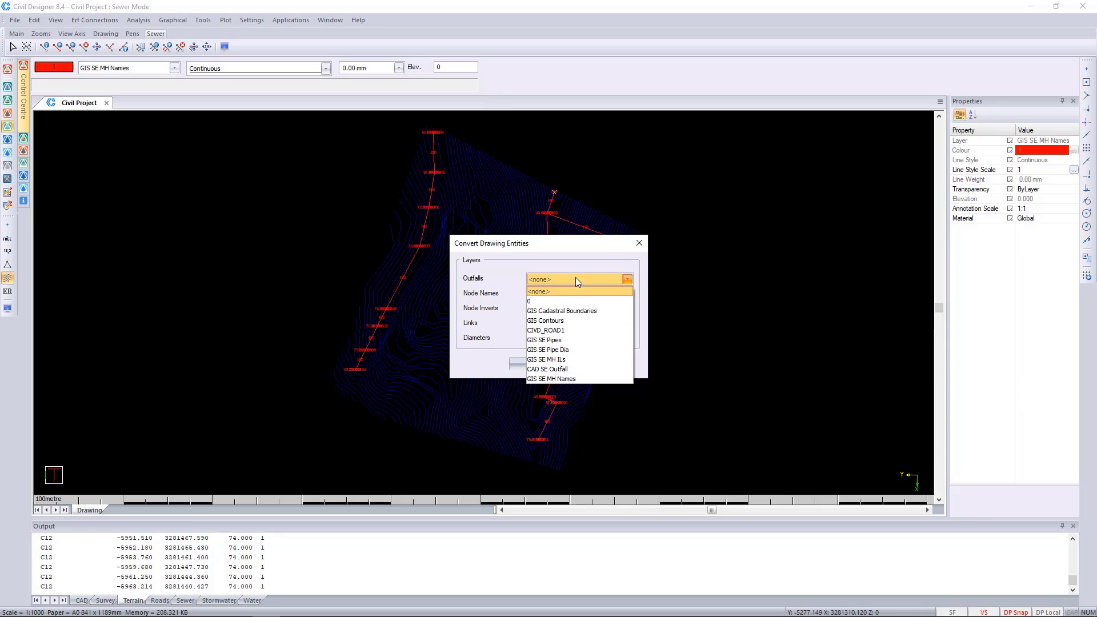
click(574, 372)
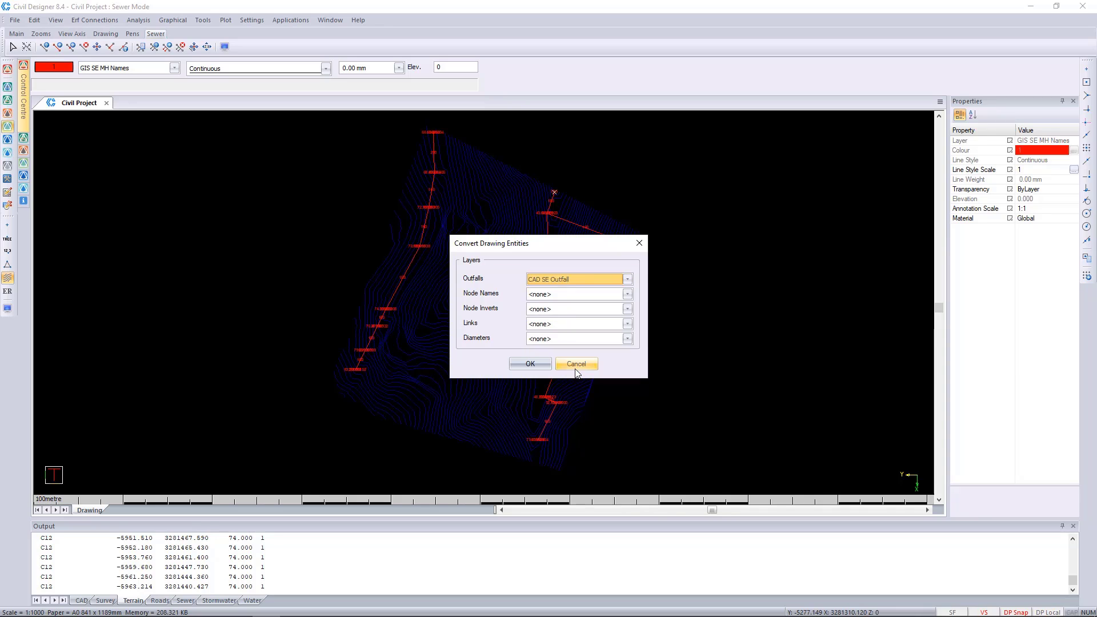
click(557, 295)
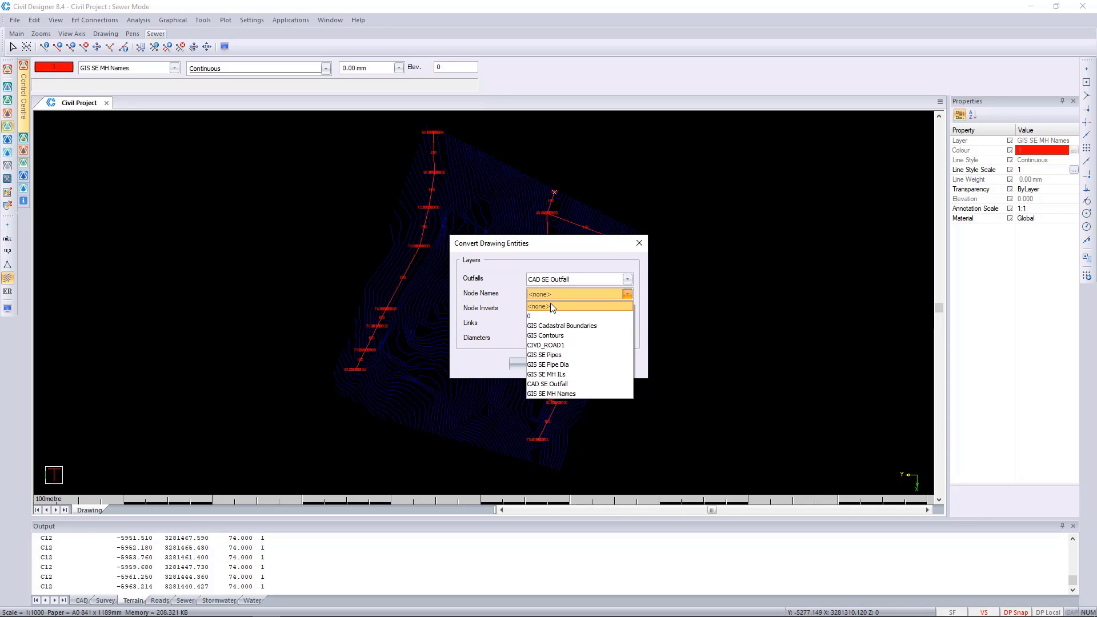
click(552, 394)
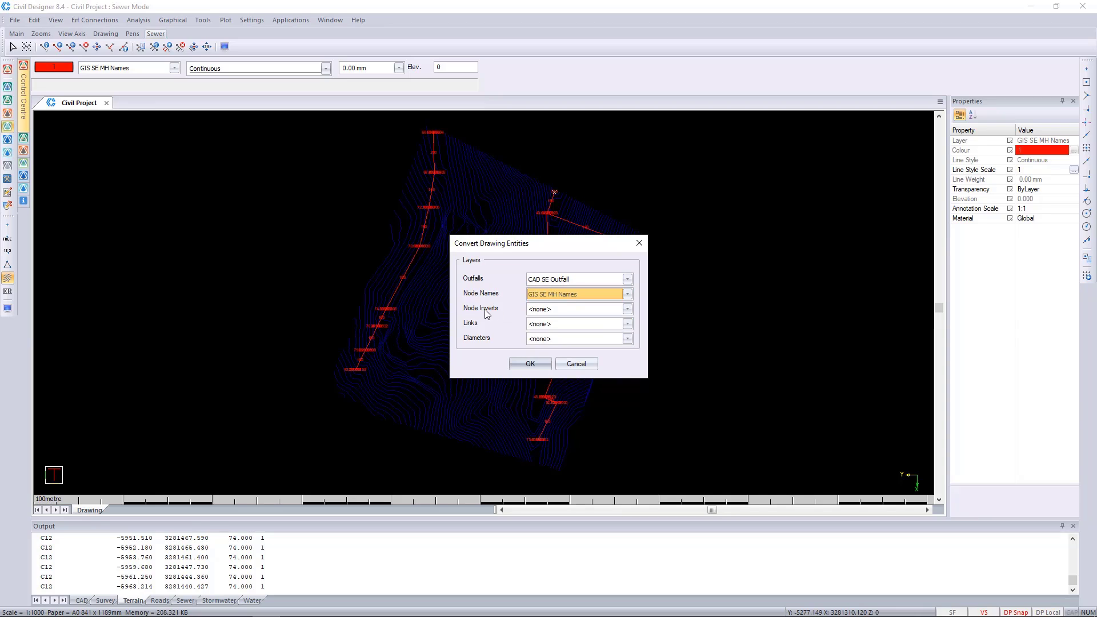
Assign GIS SE MH ILs to node inverts, GIS SE Pipes to links and GIS SE Pipe Dia to diameters, and run the conversion
click(546, 309)
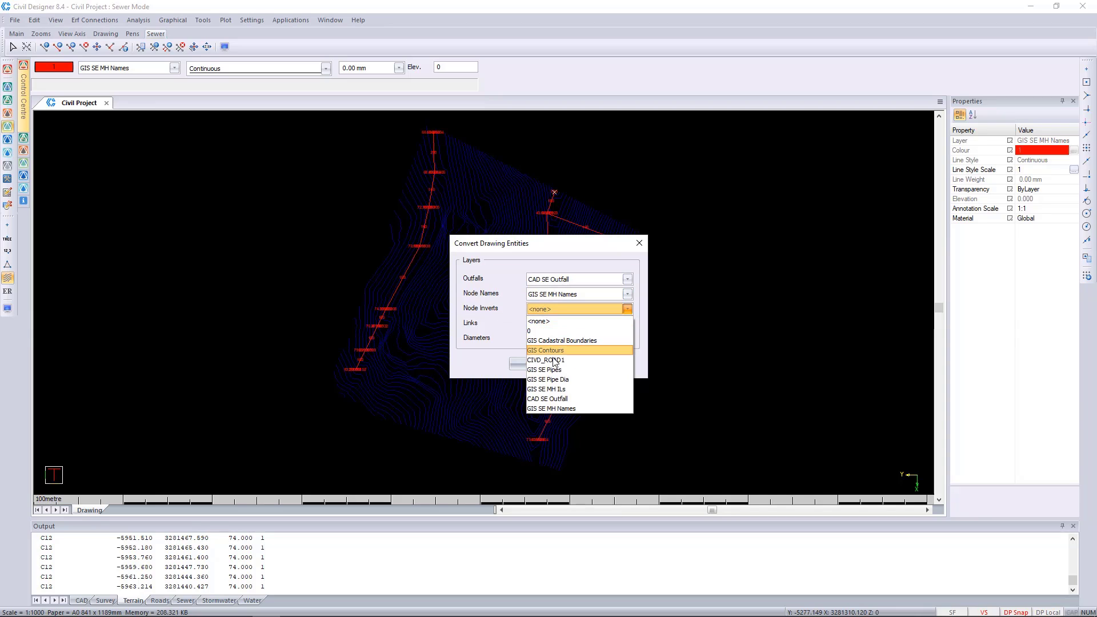
click(563, 390)
click(544, 324)
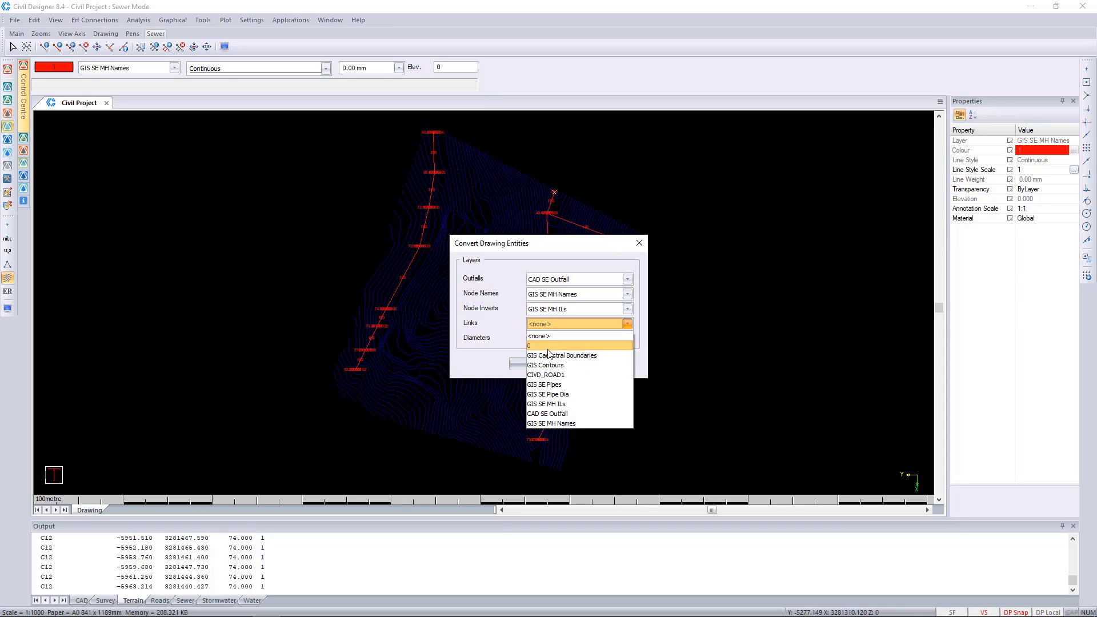
click(575, 384)
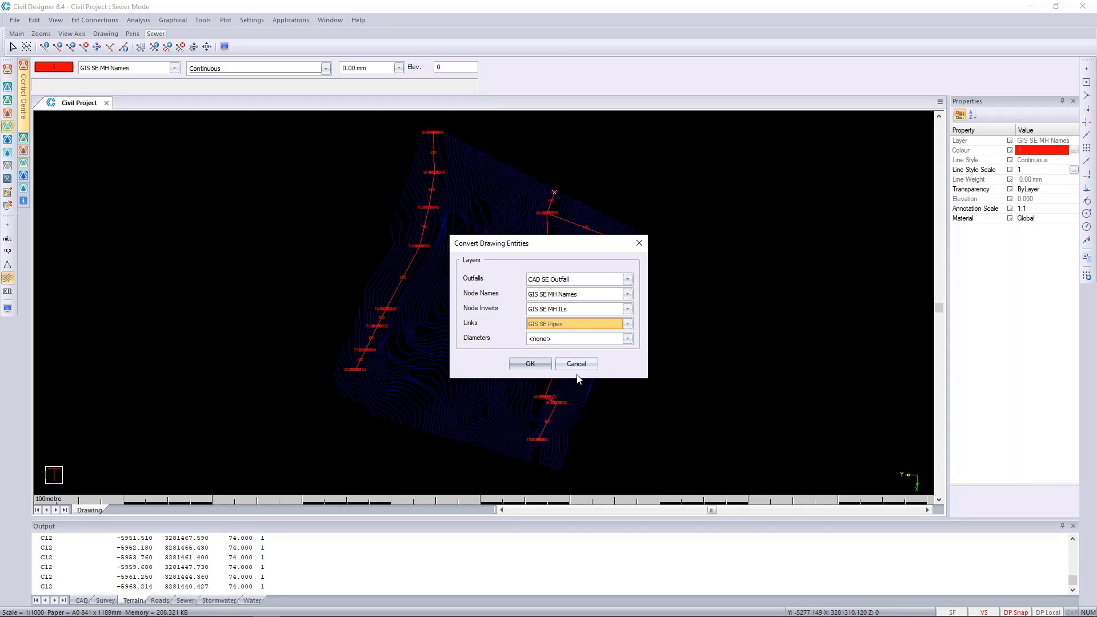
click(564, 338)
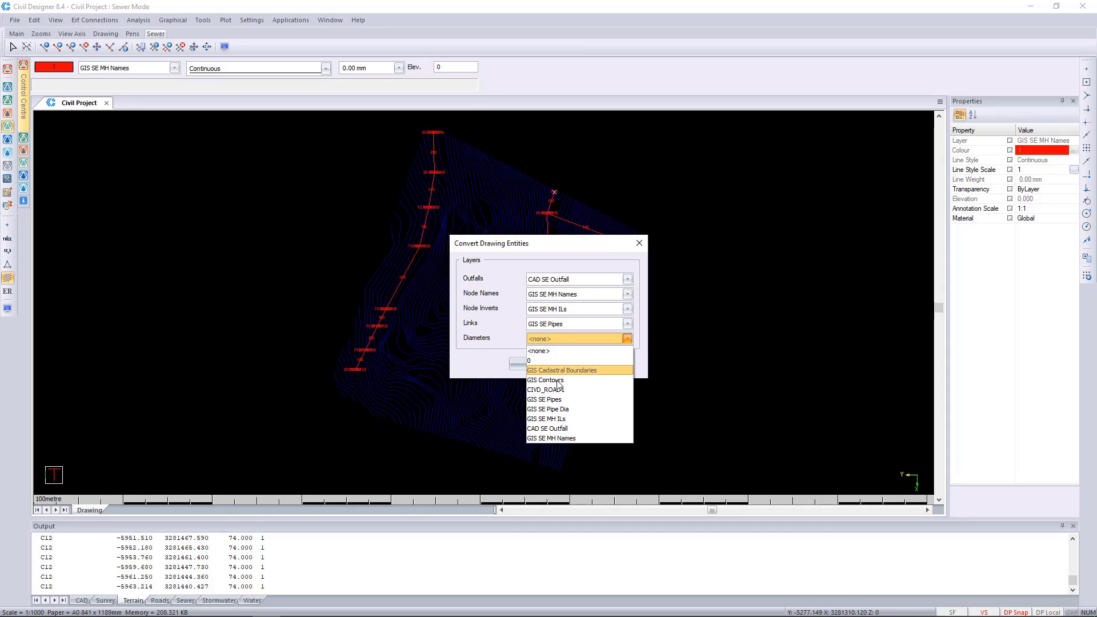
click(606, 410)
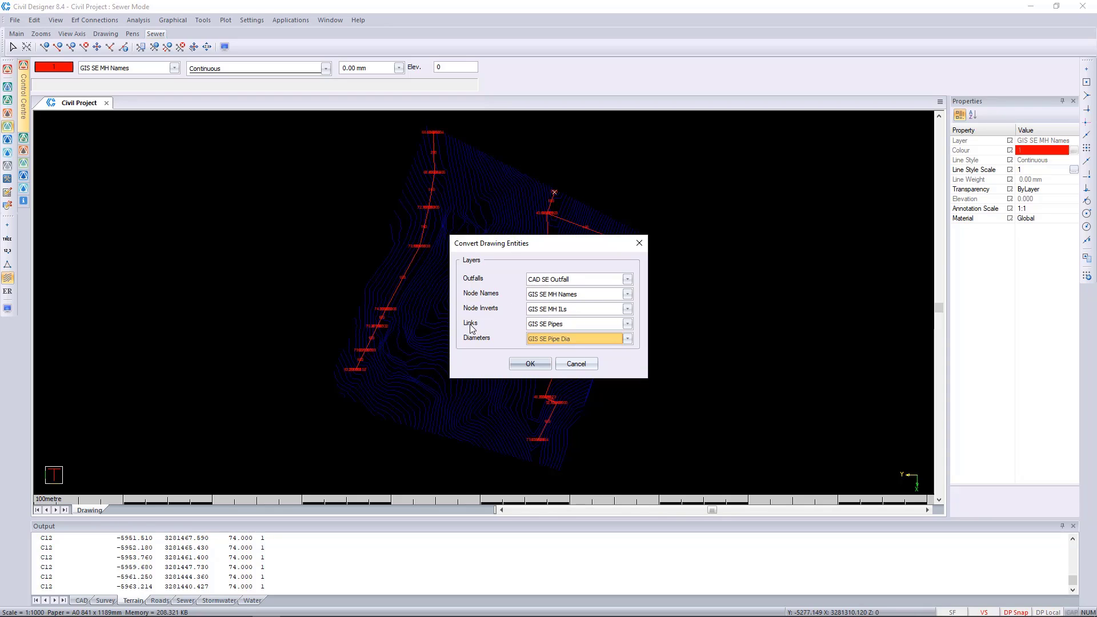
click(569, 341)
click(569, 341)
click(530, 363)
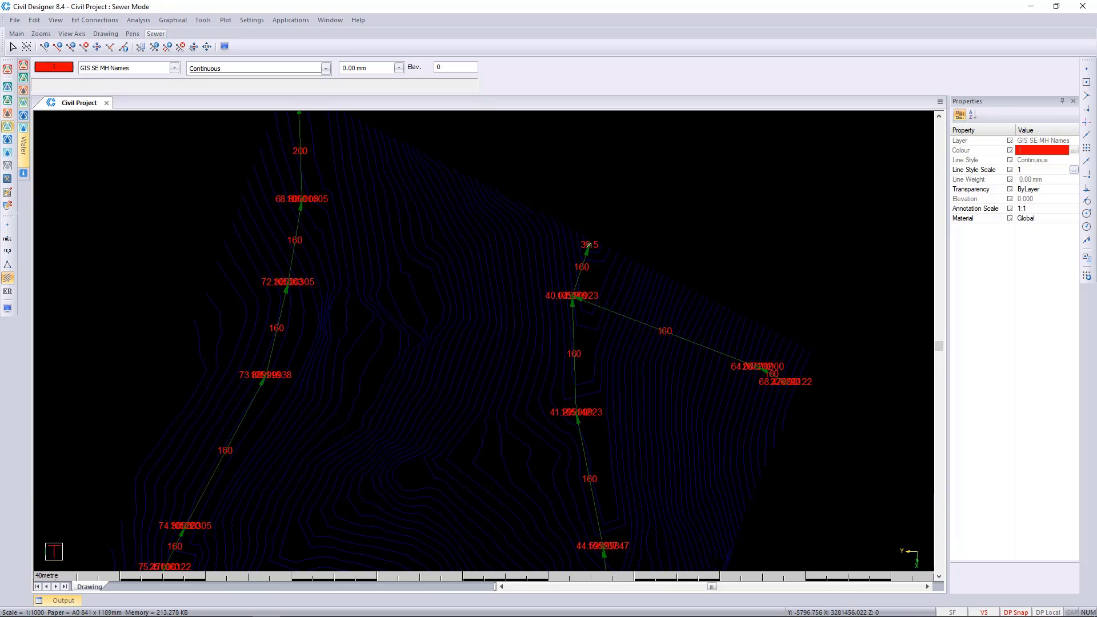
Set the text above the sewer links to {SIZE}mm in the display settings
scroll(589, 244, down, 3)
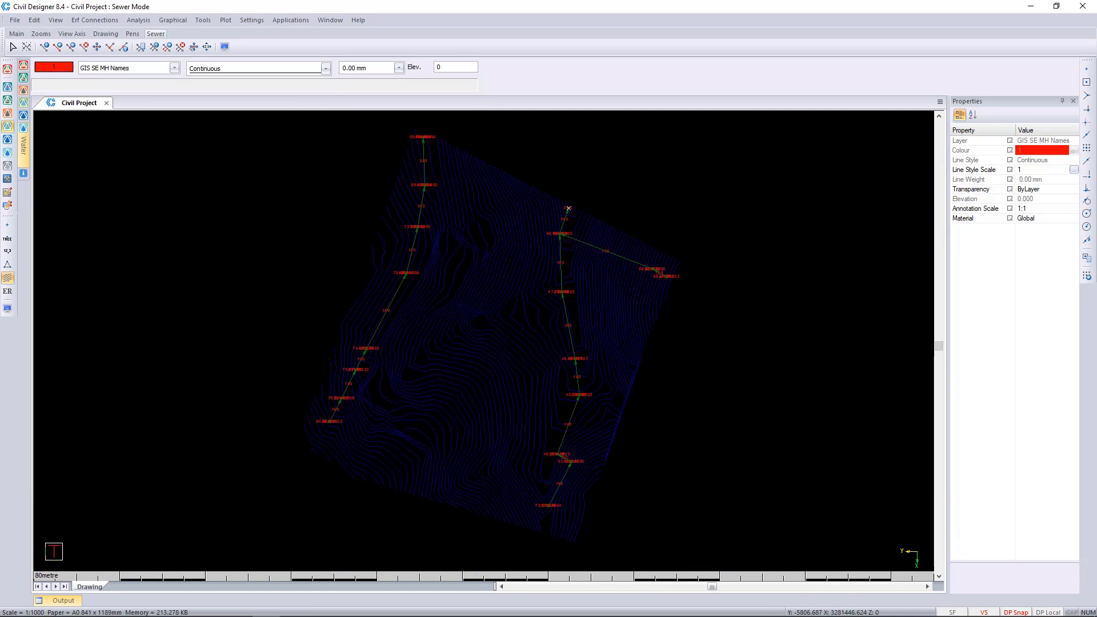
scroll(568, 208, up, 6)
scroll(482, 341, down, 3)
scroll(440, 360, up, 3)
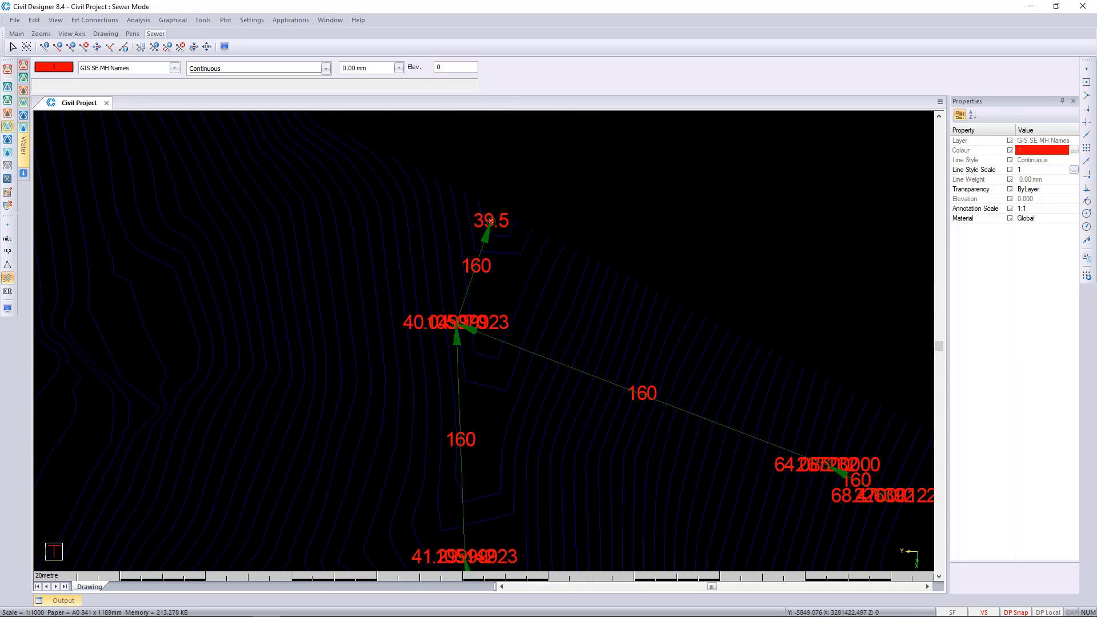
click(7, 308)
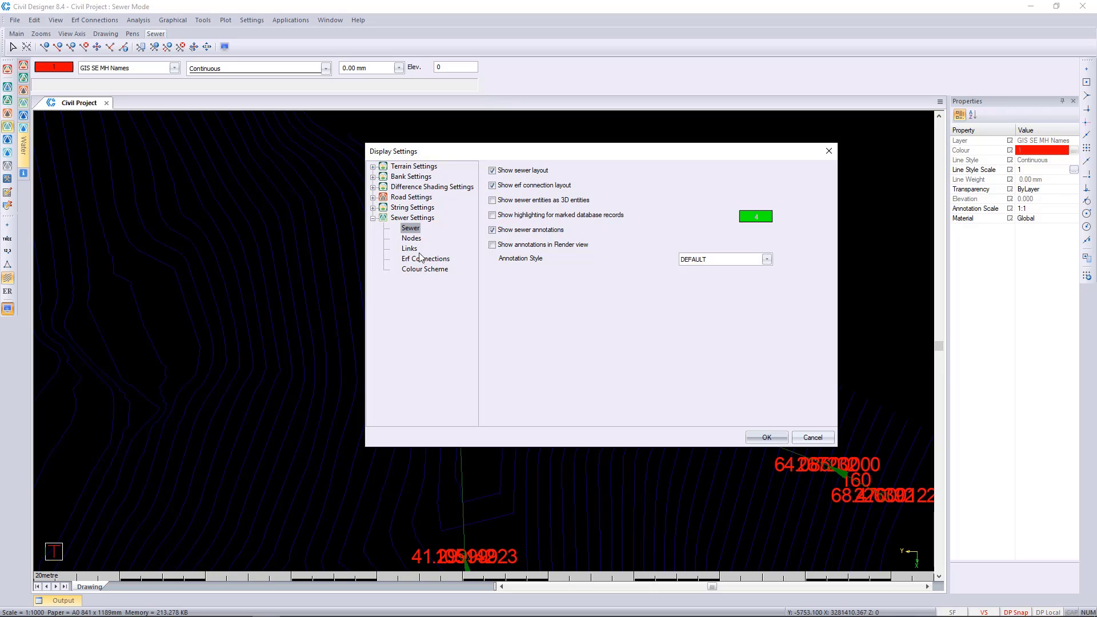
click(417, 252)
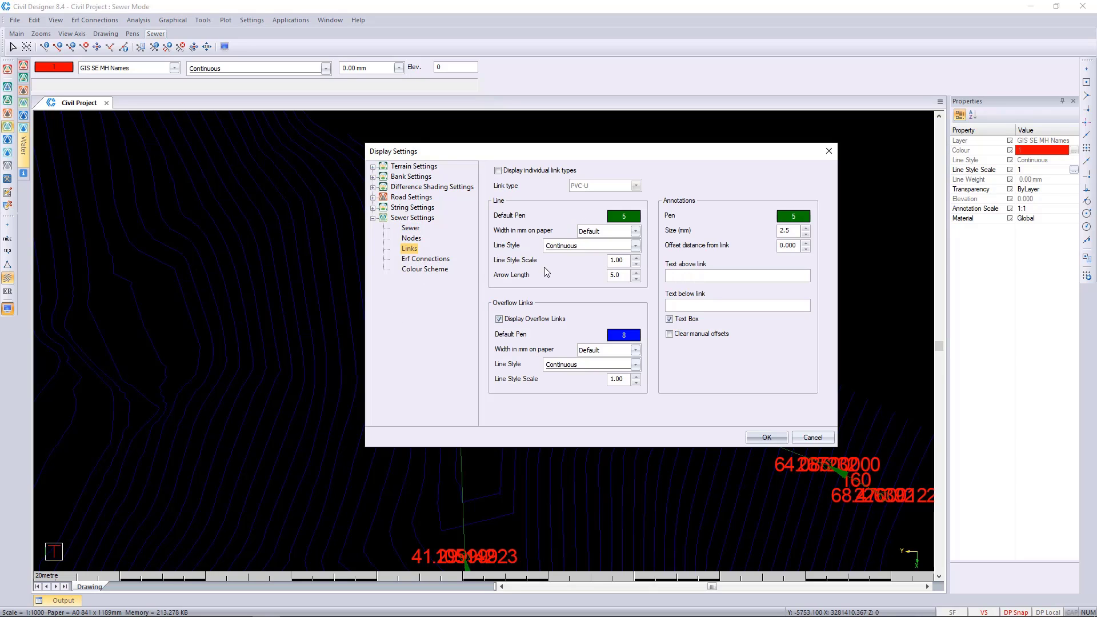
right_click(706, 279)
click(747, 295)
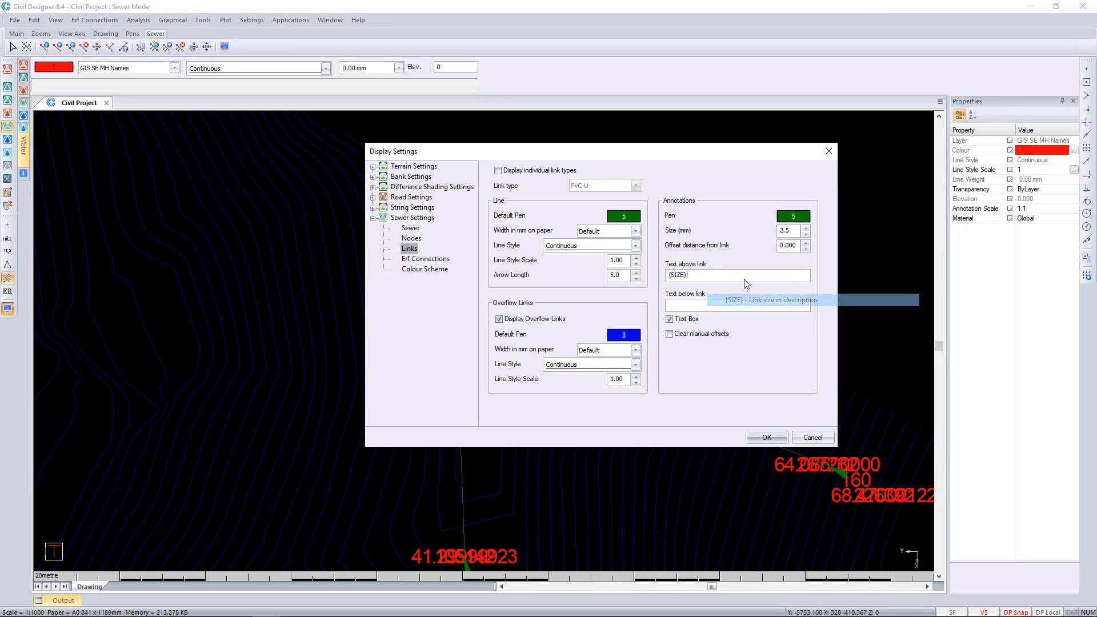
text(mm)
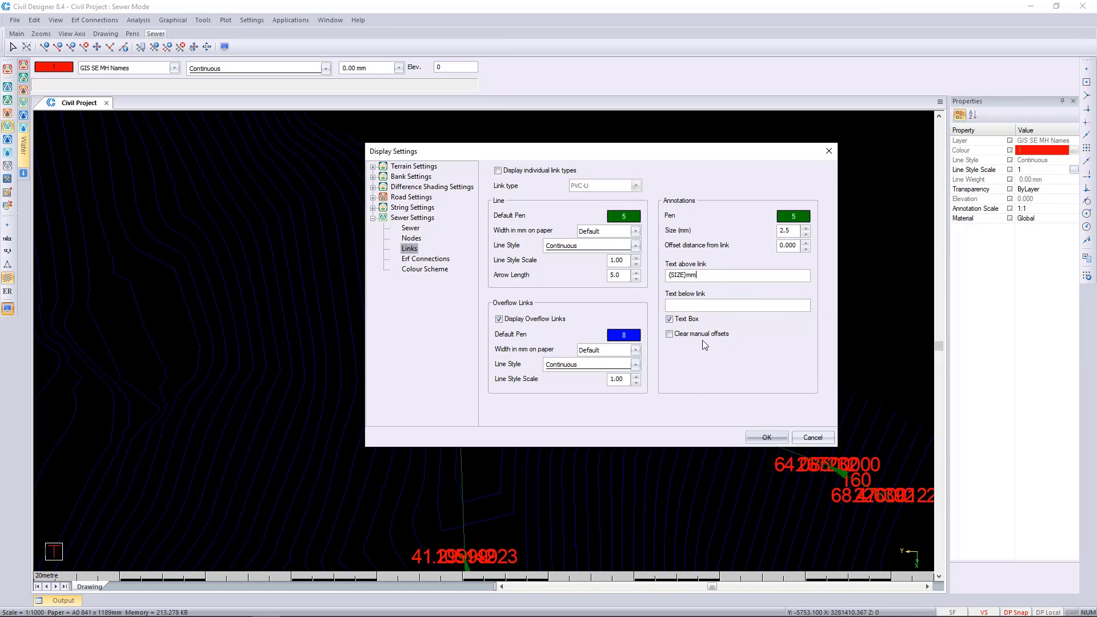
Set the sewer node text to {NAME} with IL: {INVERT}m on a second line, and apply the display settings
click(412, 238)
right_click(746, 267)
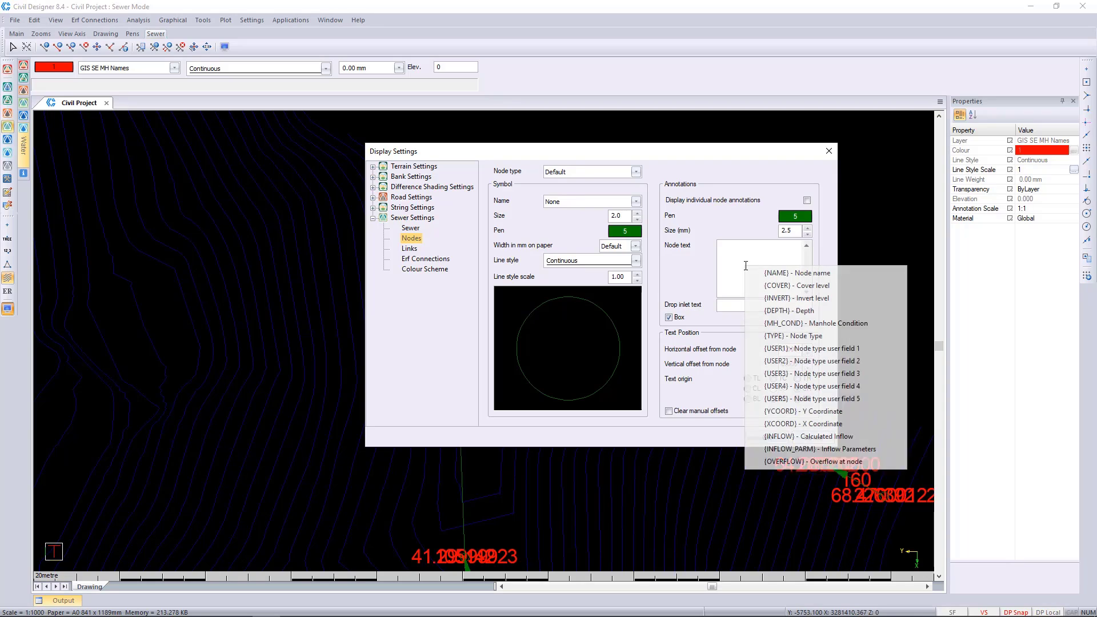
click(769, 274)
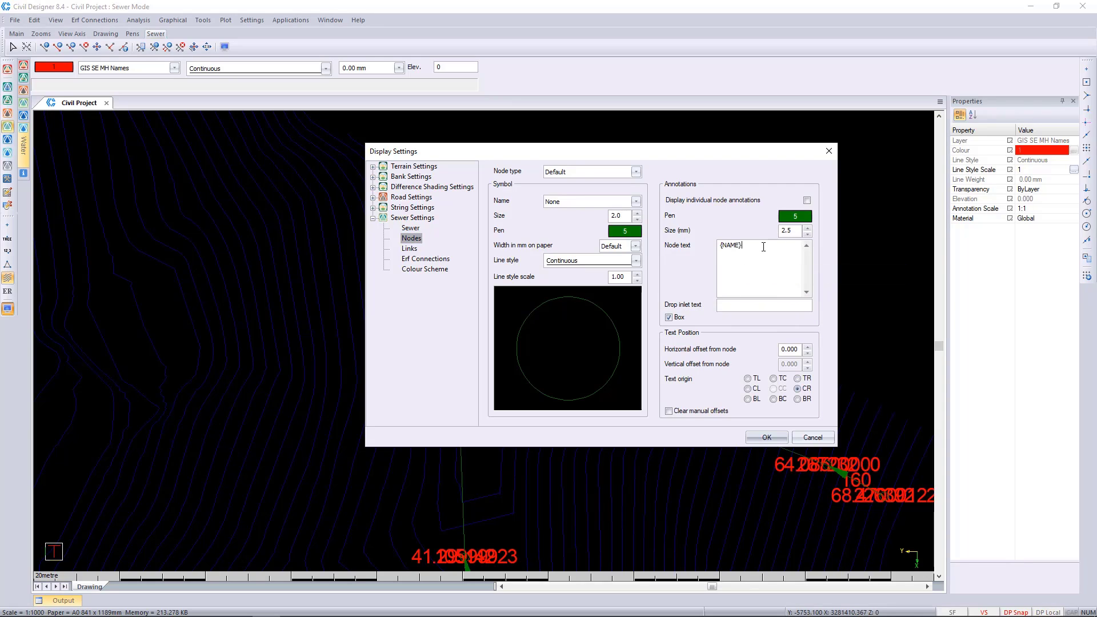
right_click(734, 258)
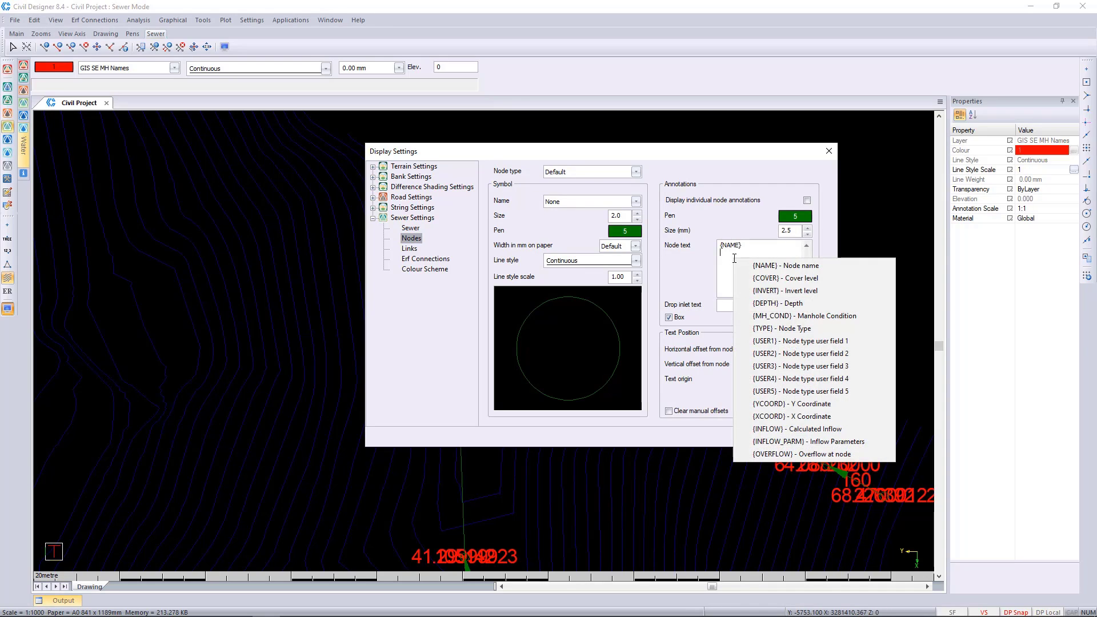
click(789, 290)
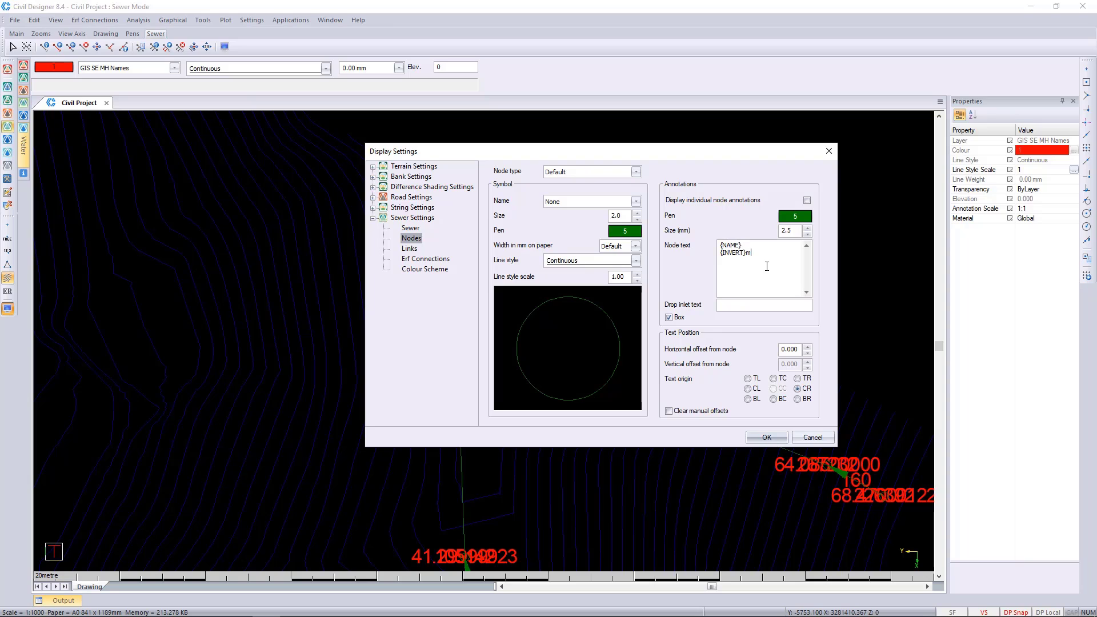
click(721, 253)
text(IL:)
click(767, 438)
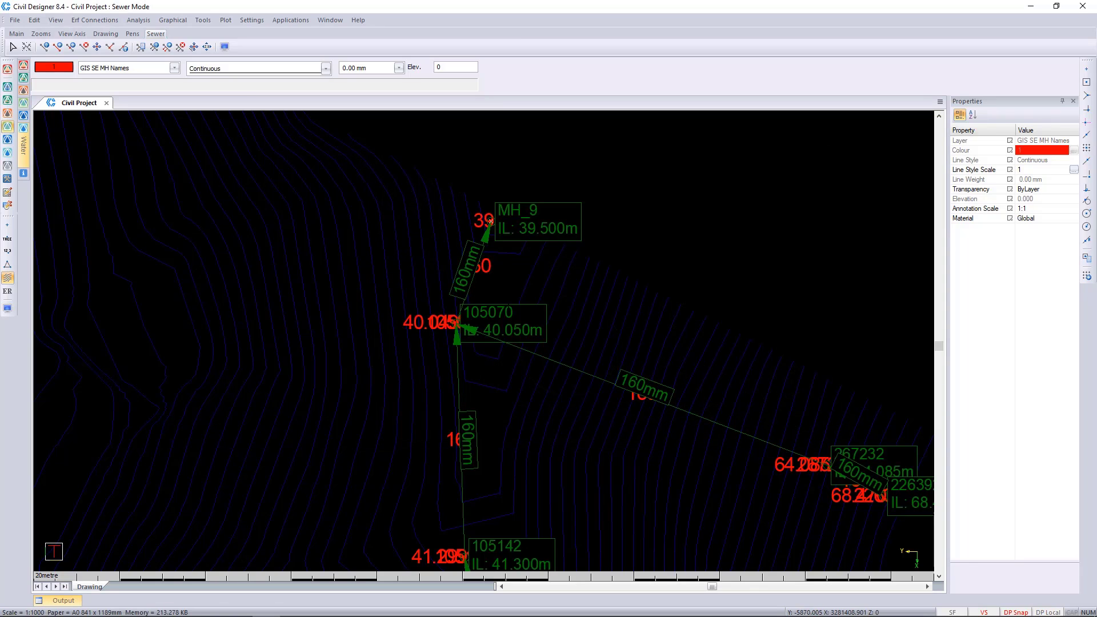
Compare the imported GIS invert text with the new node annotations along the eastern sewer line, starting at manhole 105070
scroll(426, 320, up, 2)
click(488, 326)
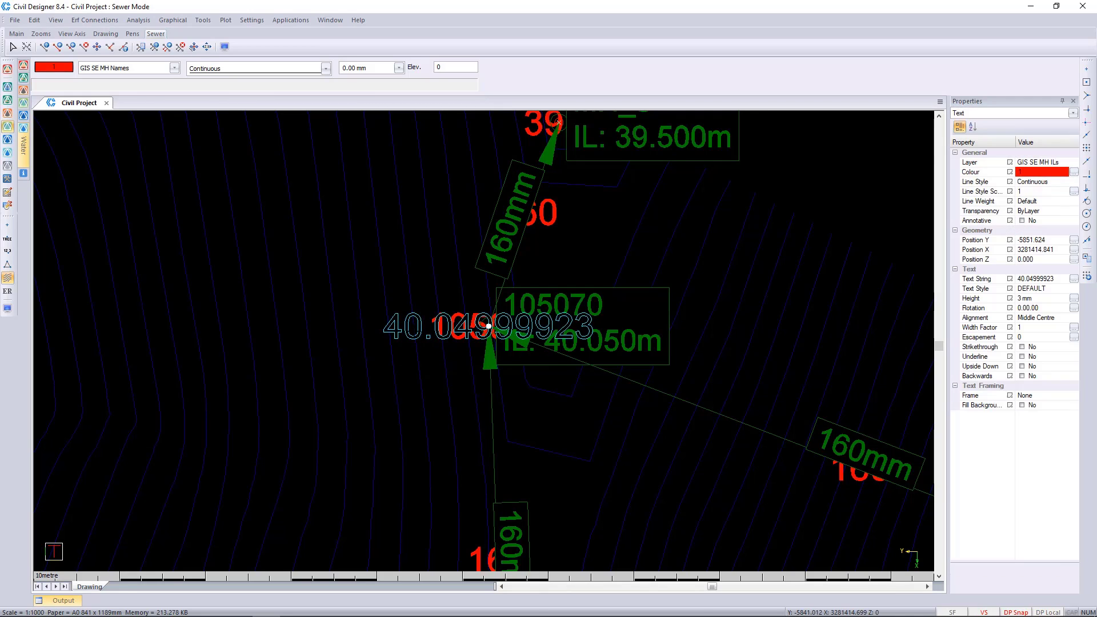
key(Escape)
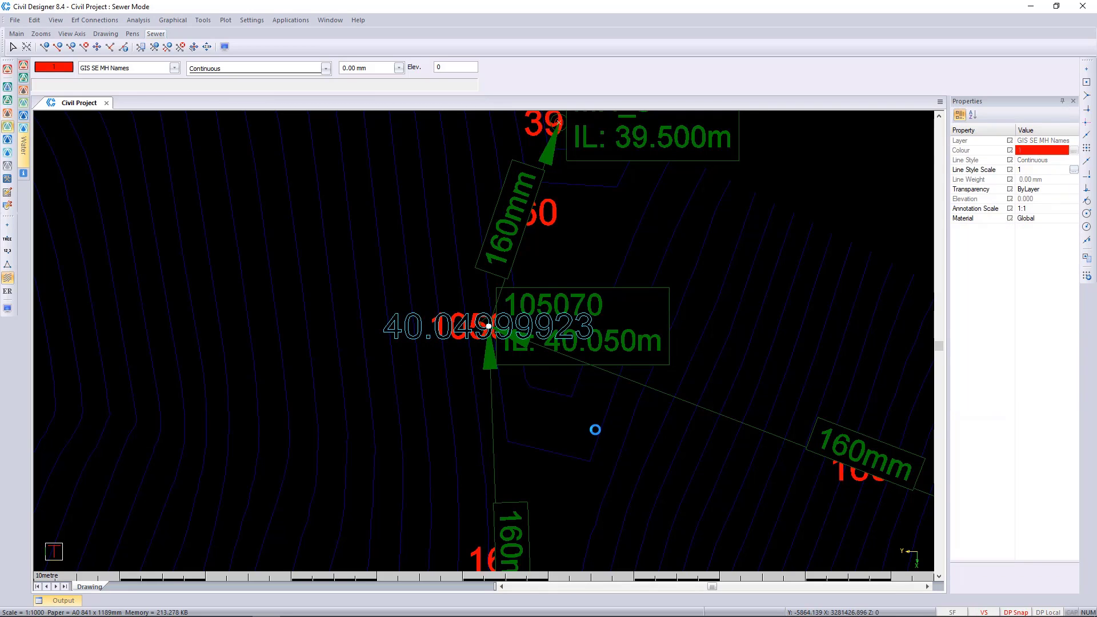
middle_drag(579, 428, 625, 398)
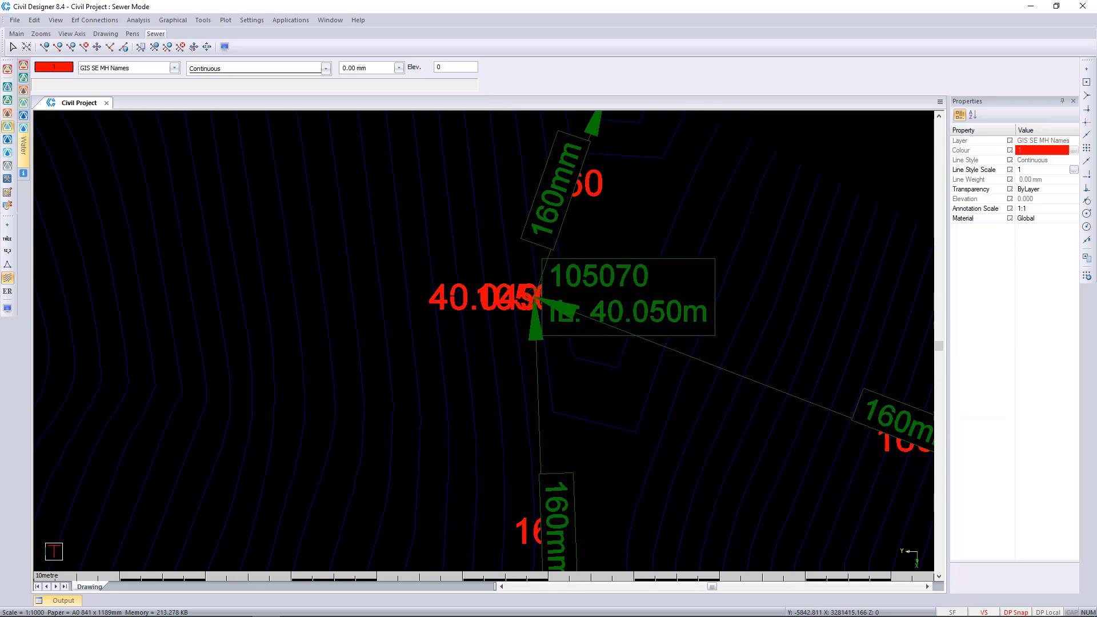
click(534, 296)
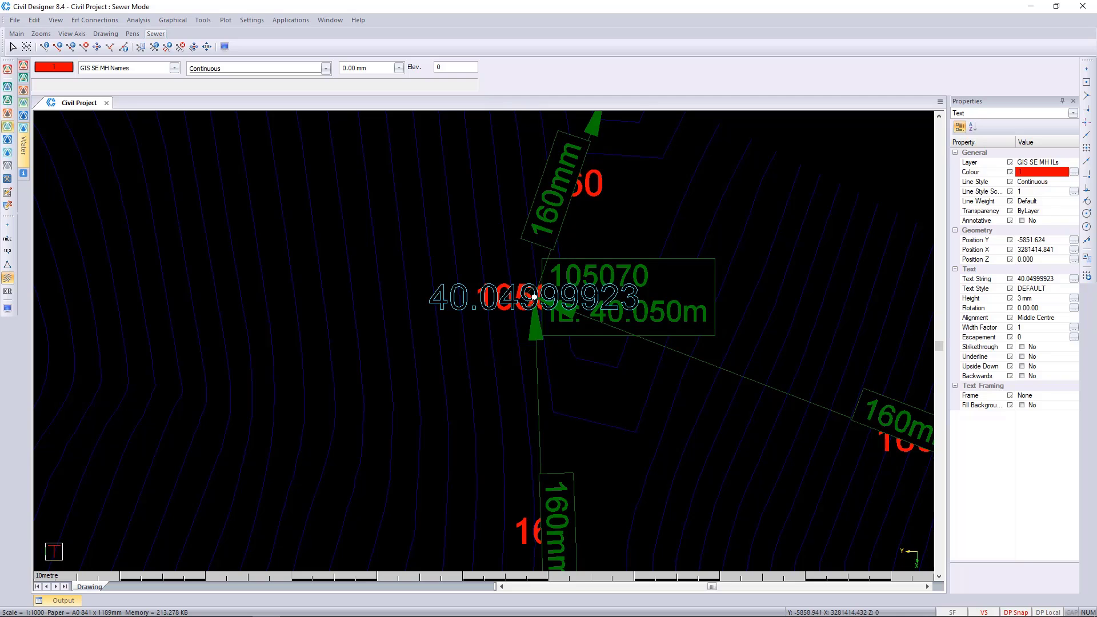
key(Escape)
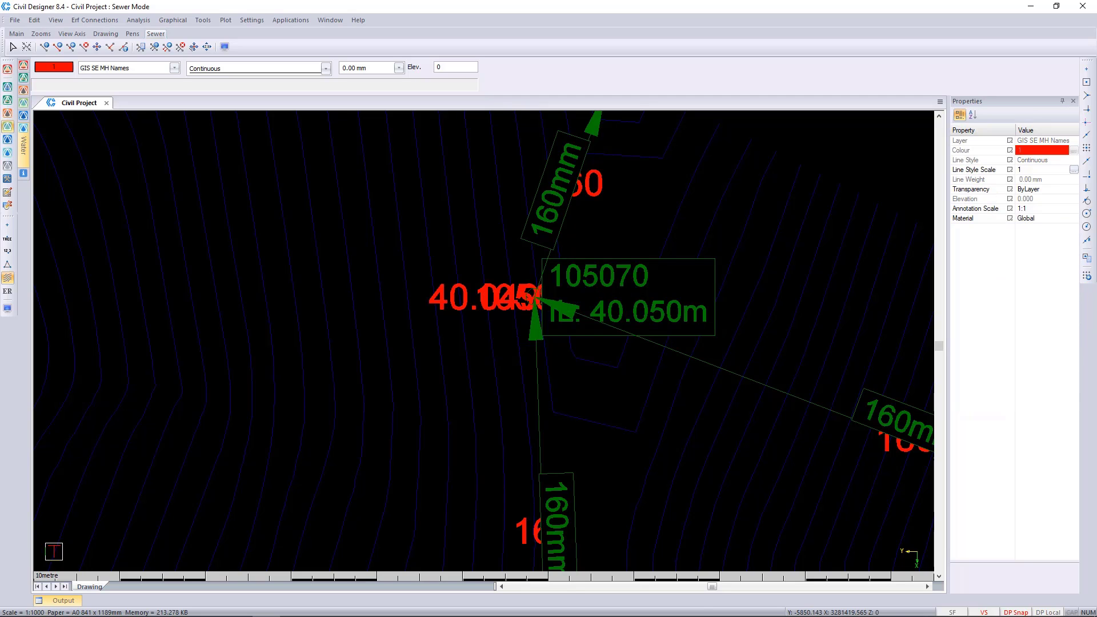
middle_drag(565, 333, 567, 126)
middle_drag(586, 486, 589, 302)
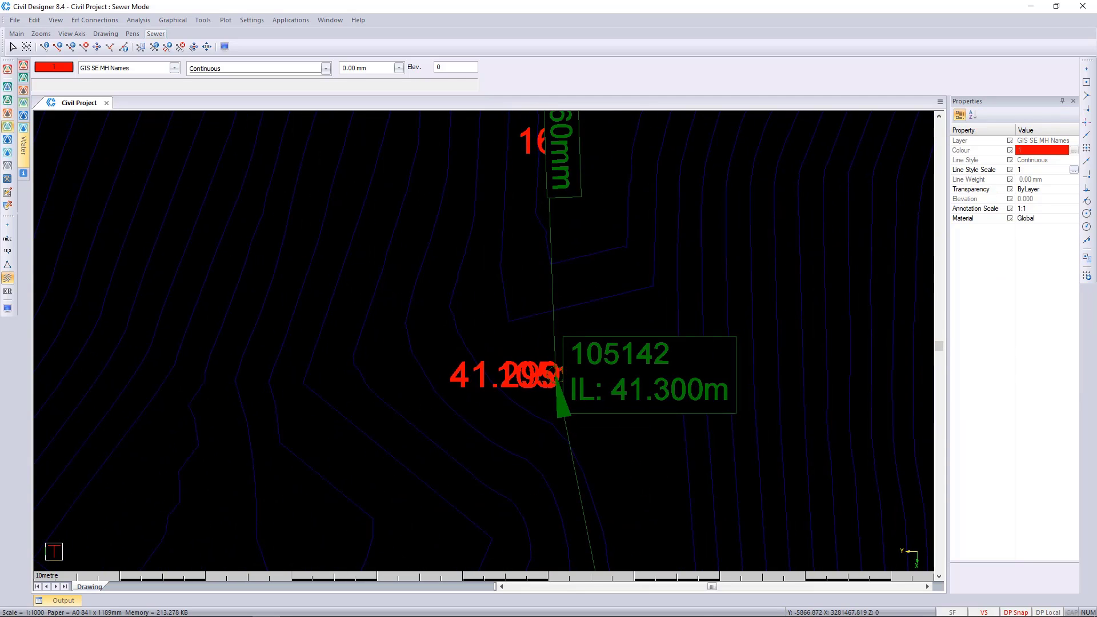
scroll(660, 353, down, 1)
middle_drag(476, 254, 513, 462)
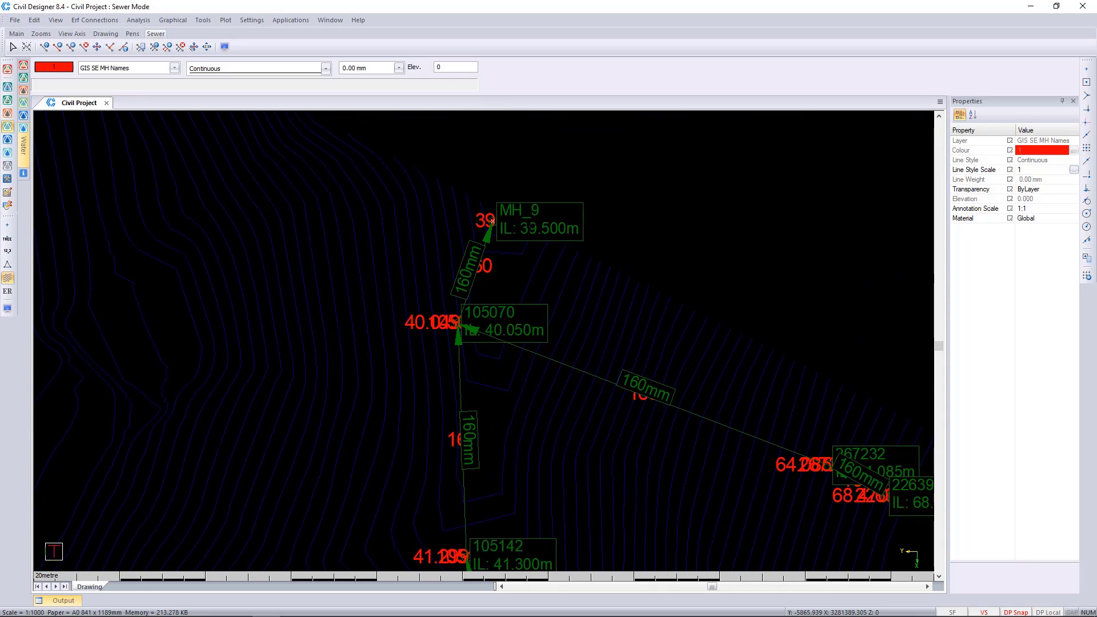
middle_drag(617, 383, 643, 212)
scroll(491, 366, down, 1)
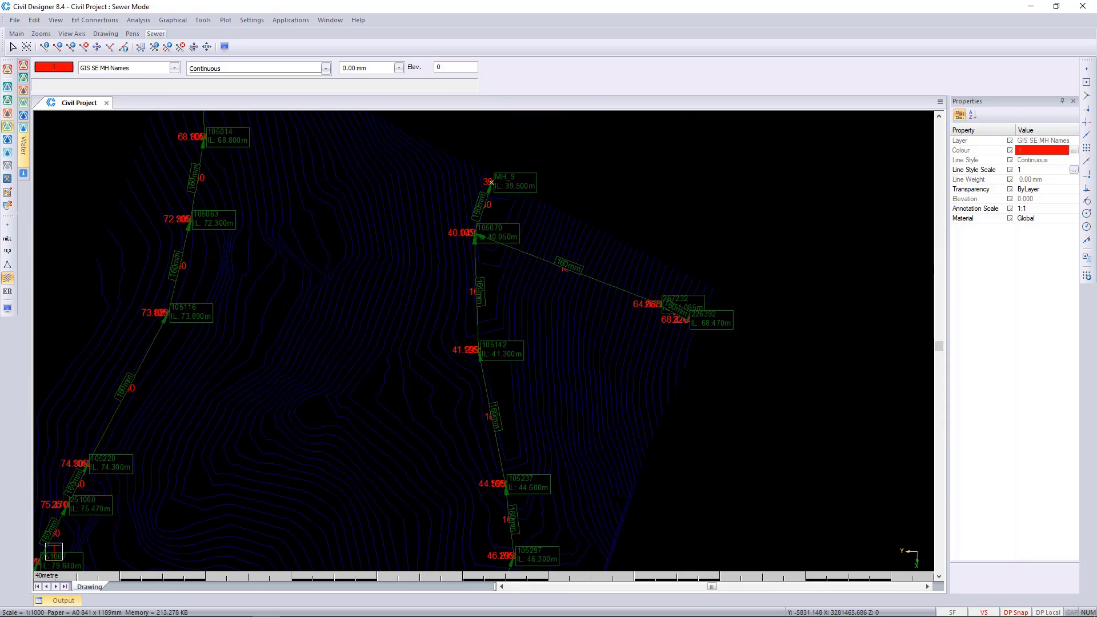
Compare the edited diameter label of the uppermost western pipe with its new link annotation
middle_drag(485, 368, 693, 414)
scroll(424, 197, up, 1)
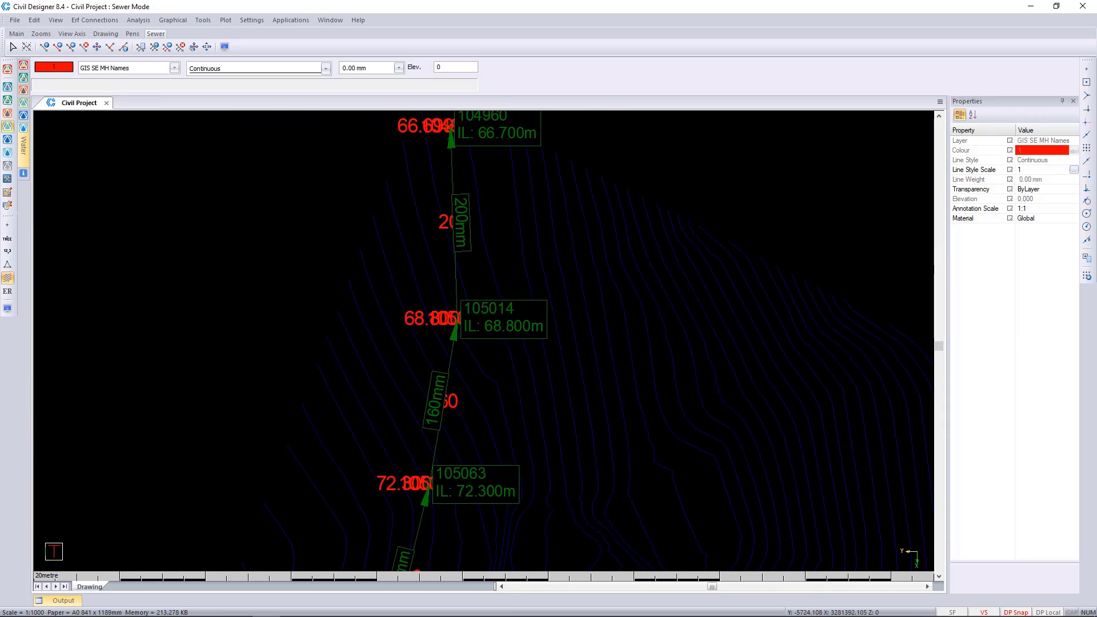
scroll(451, 456, up, 2)
scroll(474, 383, down, 3)
scroll(431, 223, up, 1)
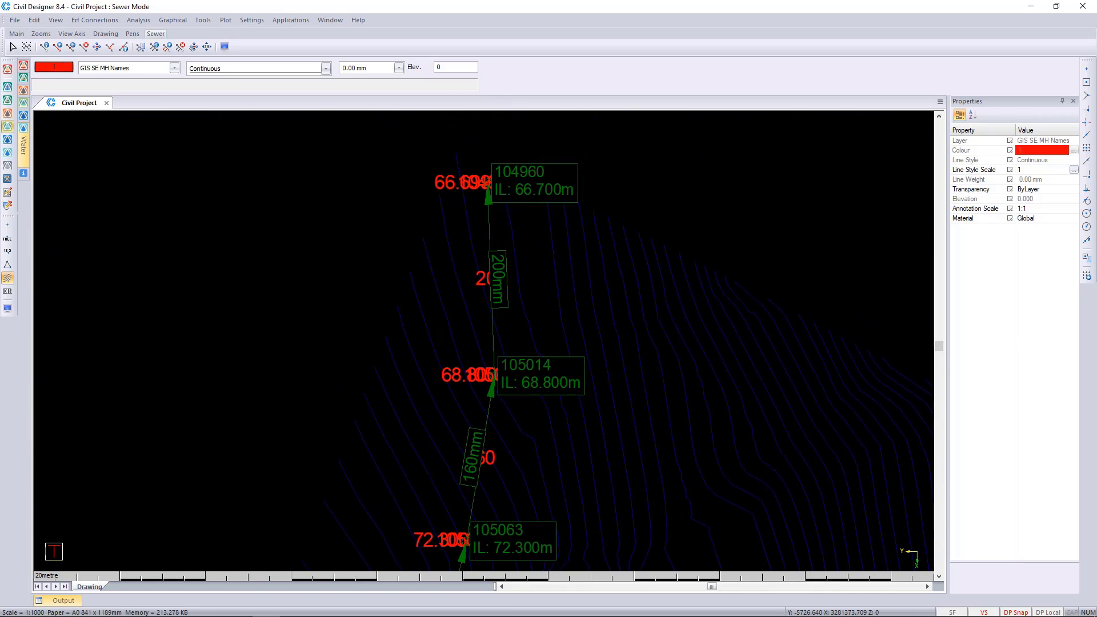
middle_drag(511, 364, 506, 393)
scroll(500, 279, up, 1)
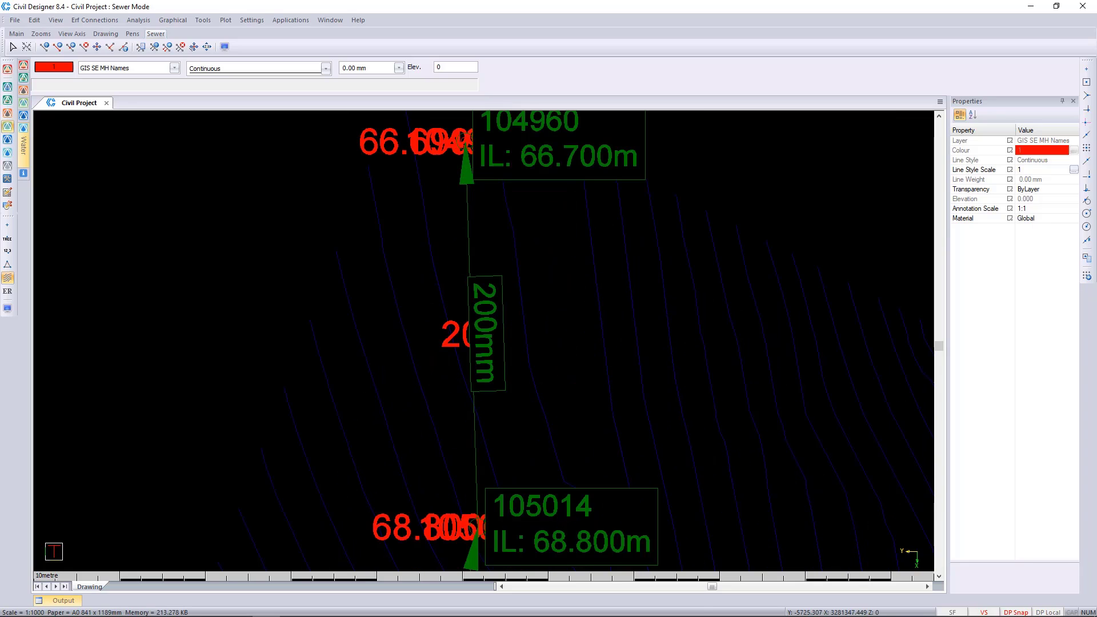
click(472, 334)
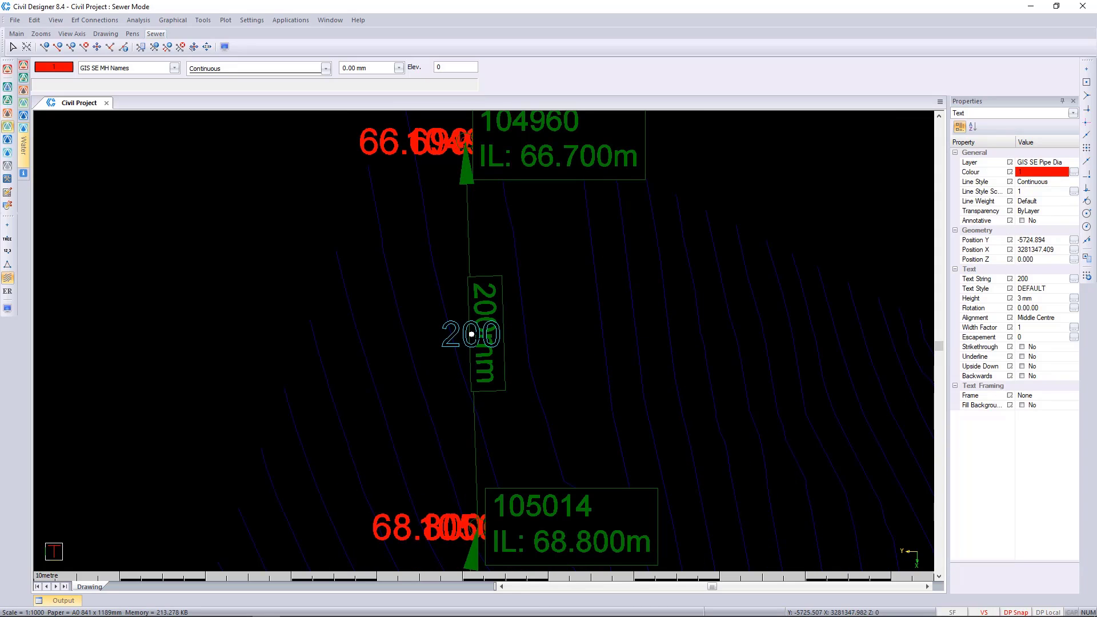
Compare the GIS diameter text of the pipe between manholes 105014 and 105063 with its link annotation
key(Escape)
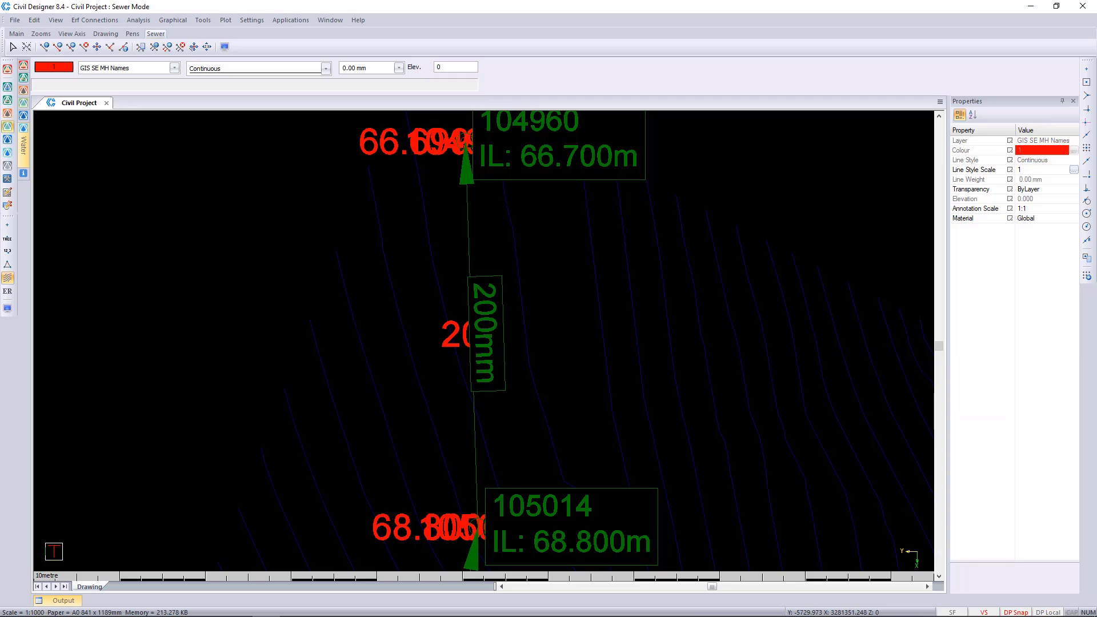
scroll(384, 281, down, 1)
middle_drag(524, 384, 534, 205)
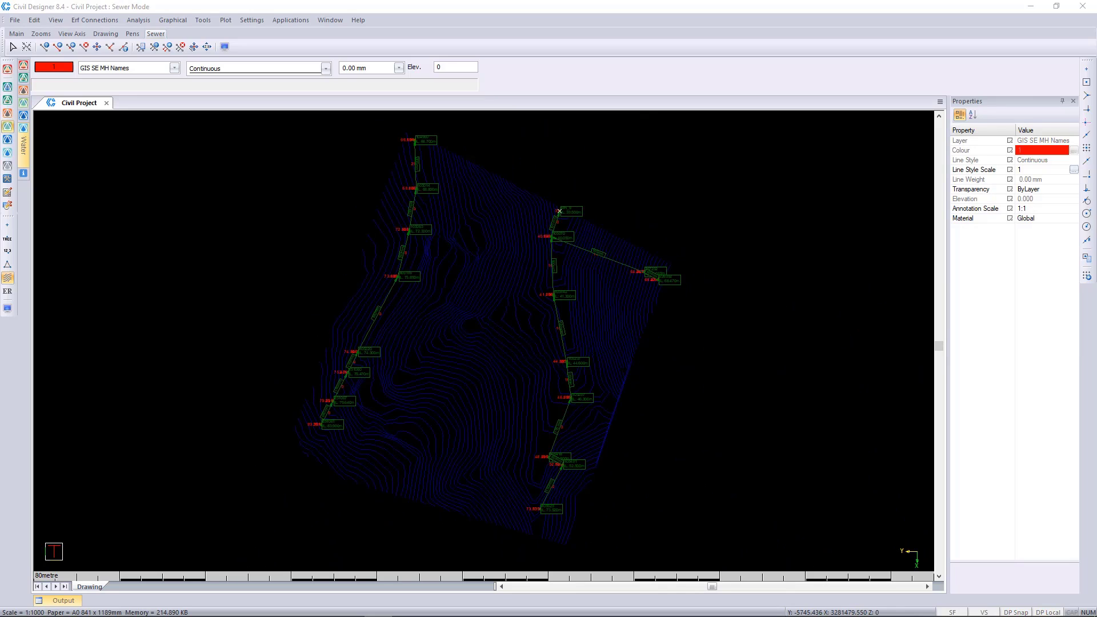
scroll(417, 160, up, 3)
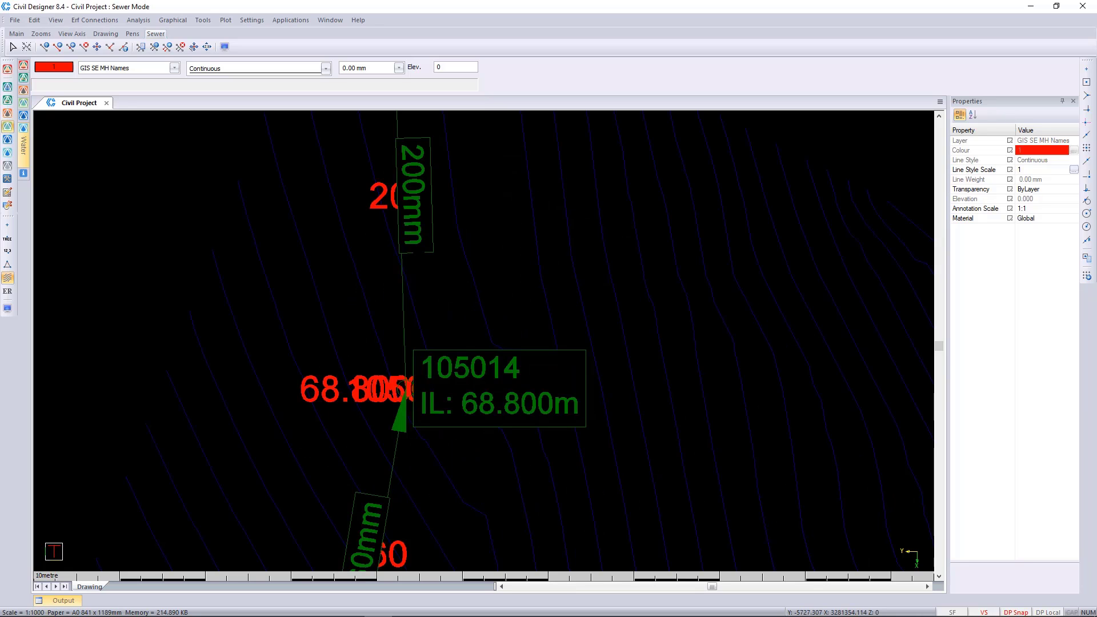
scroll(549, 422, down, 1)
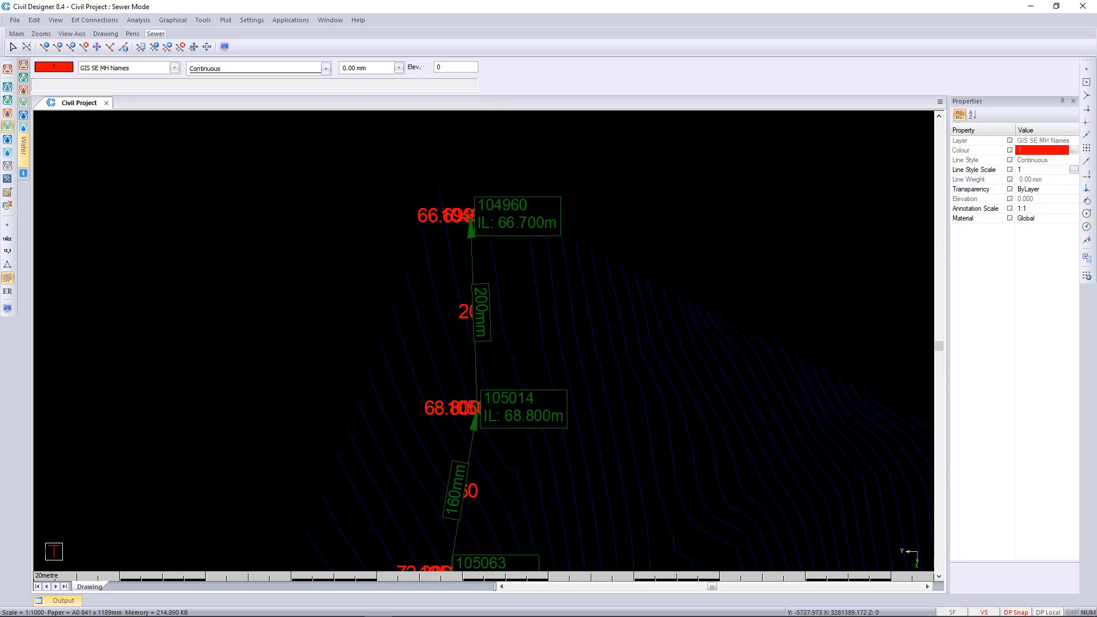
click(463, 492)
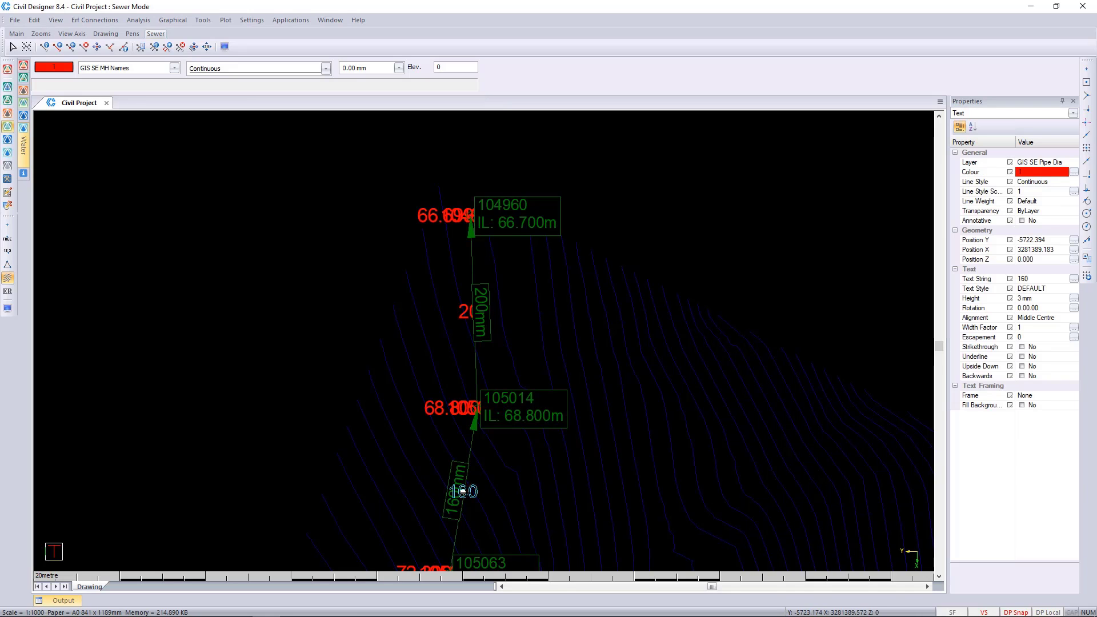
key(Escape)
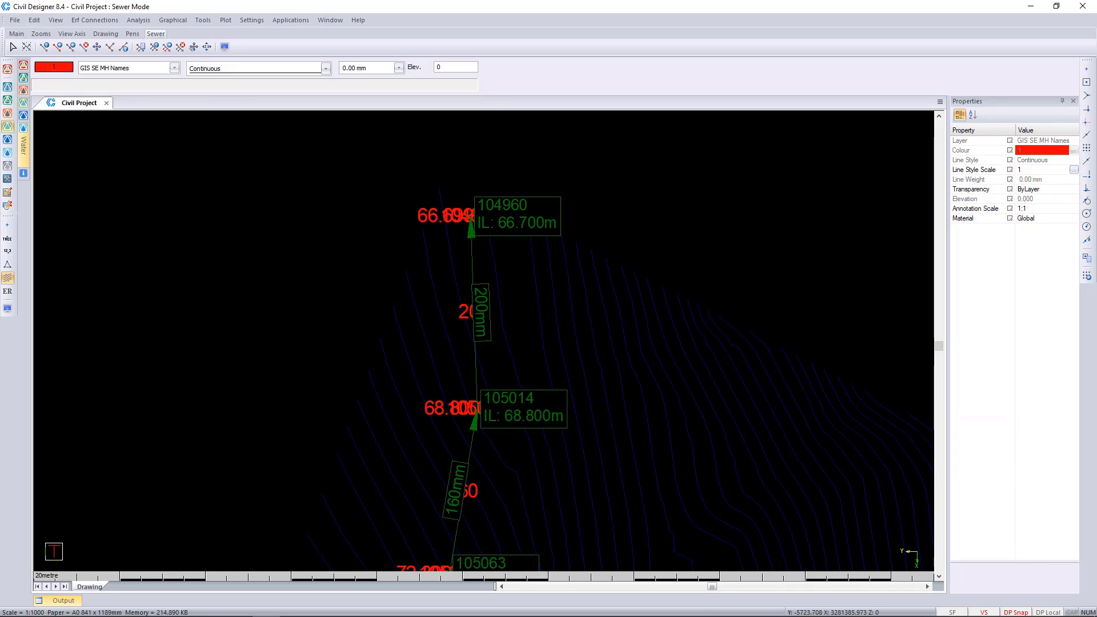
Review the nominal and internal diameters defined for the PVC-U link type, and close the link table
click(36, 21)
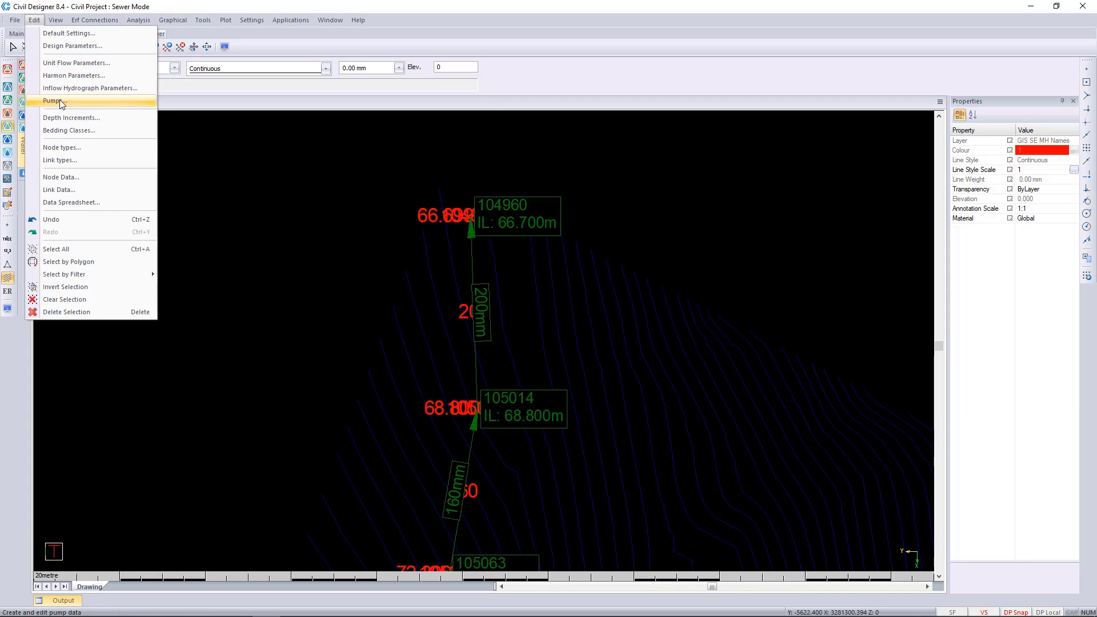
click(81, 162)
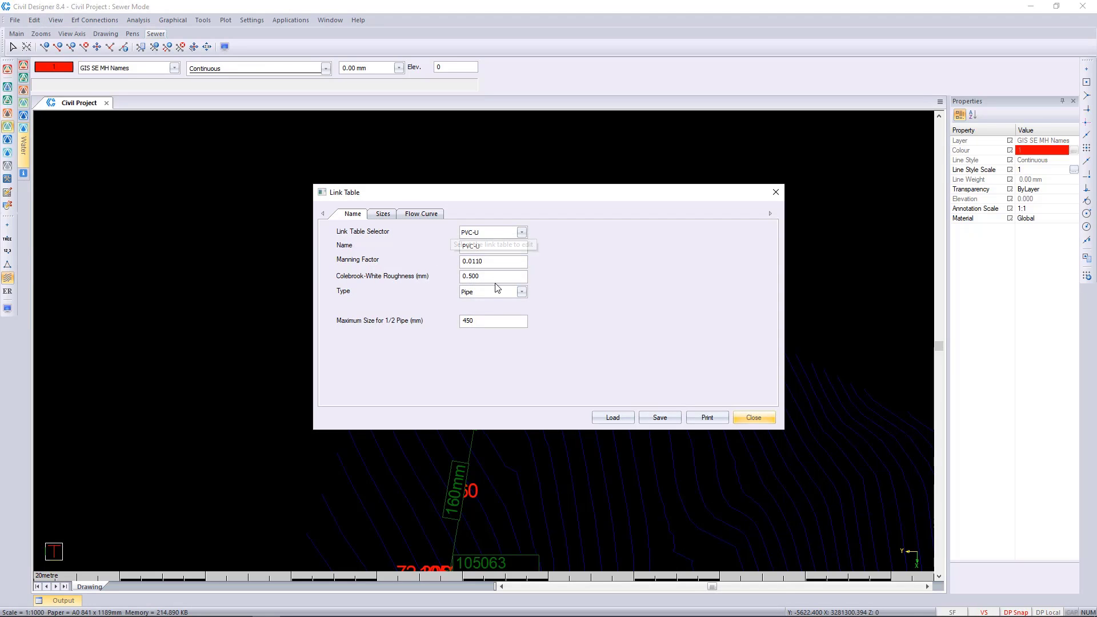
click(380, 214)
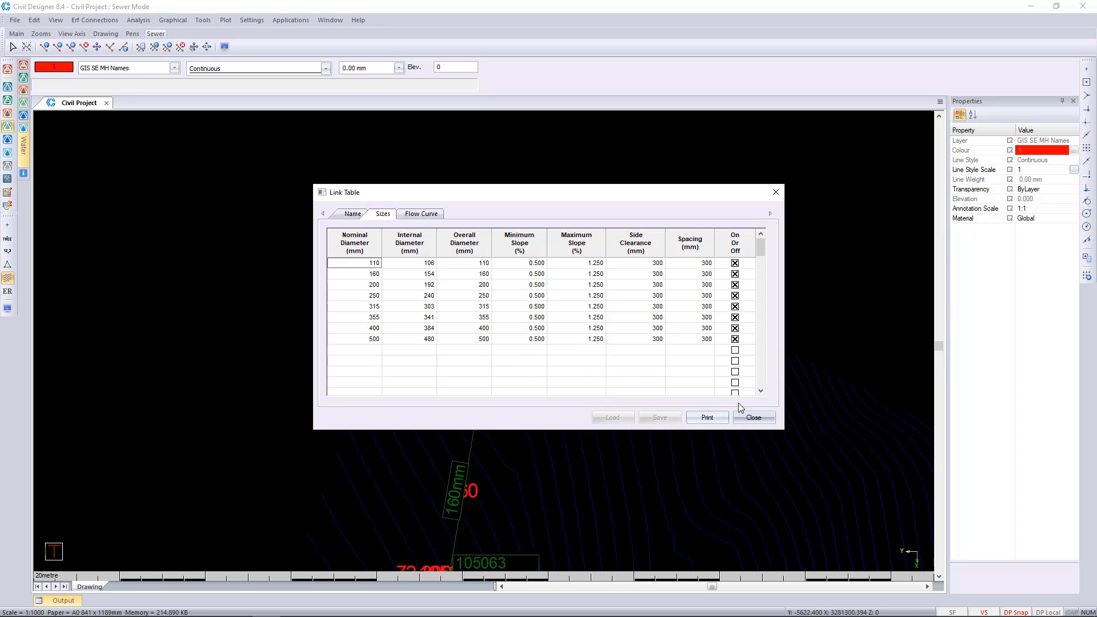
click(752, 419)
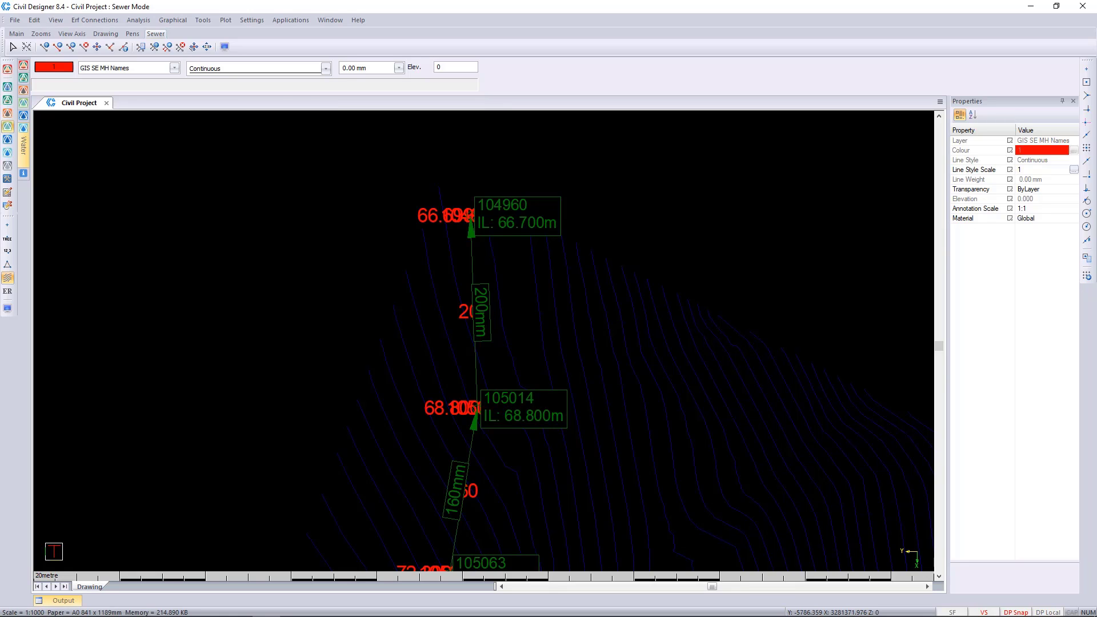
scroll(407, 111, down, 2)
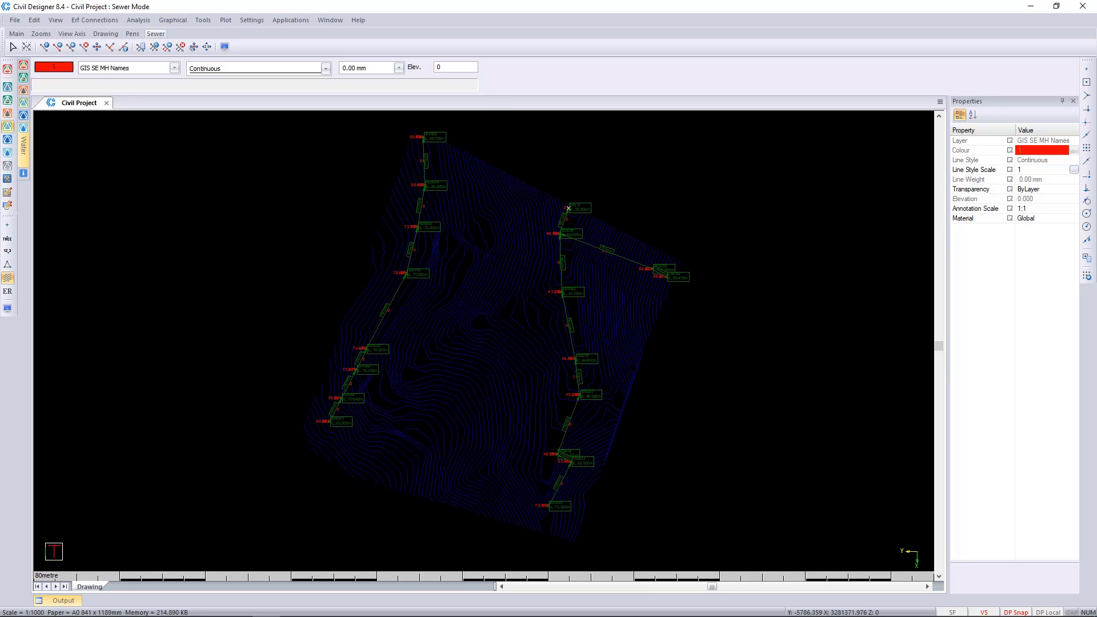